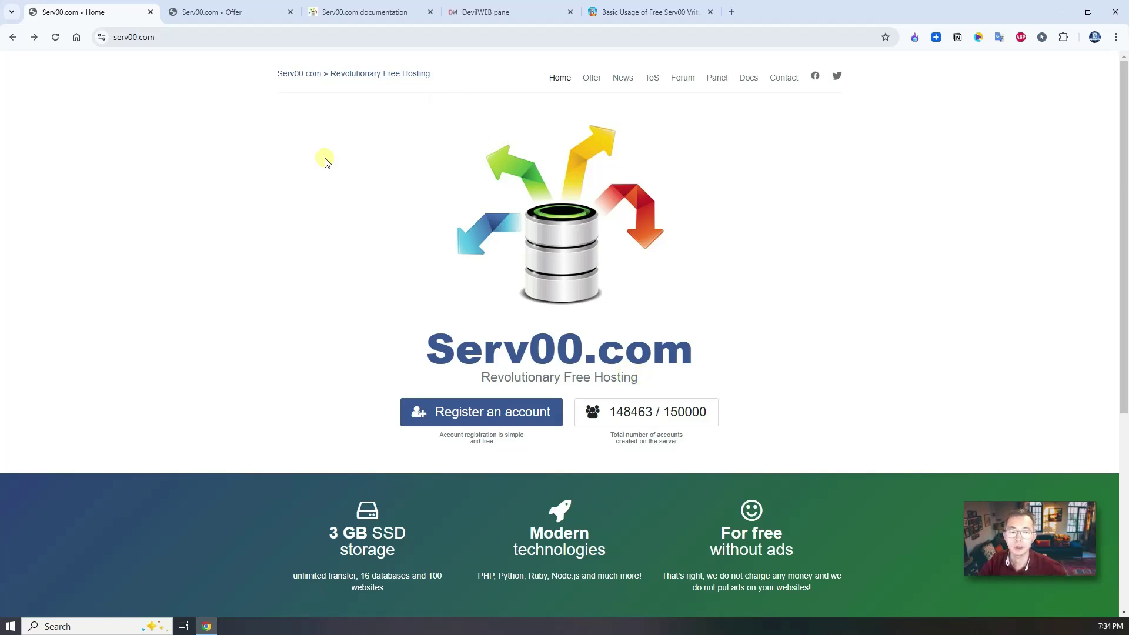
Open the free offer and highlight the transfer limit, 3 TCP/UDP ports and 512 MB RAM.
scroll(341, 247, "down", 5)
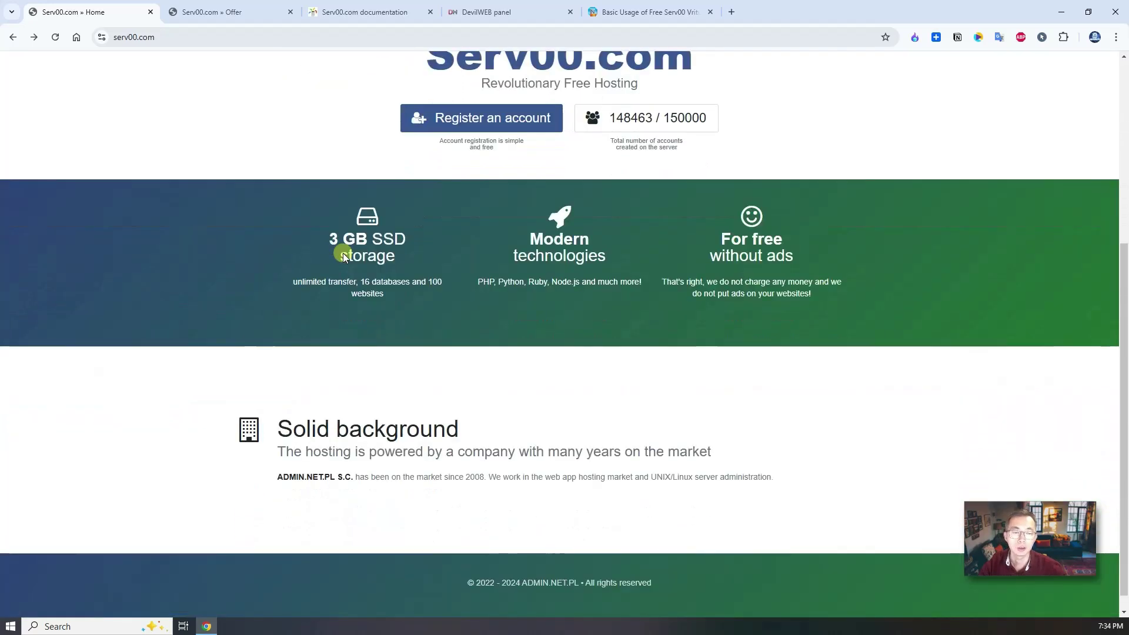
scroll(343, 253, "up", 3)
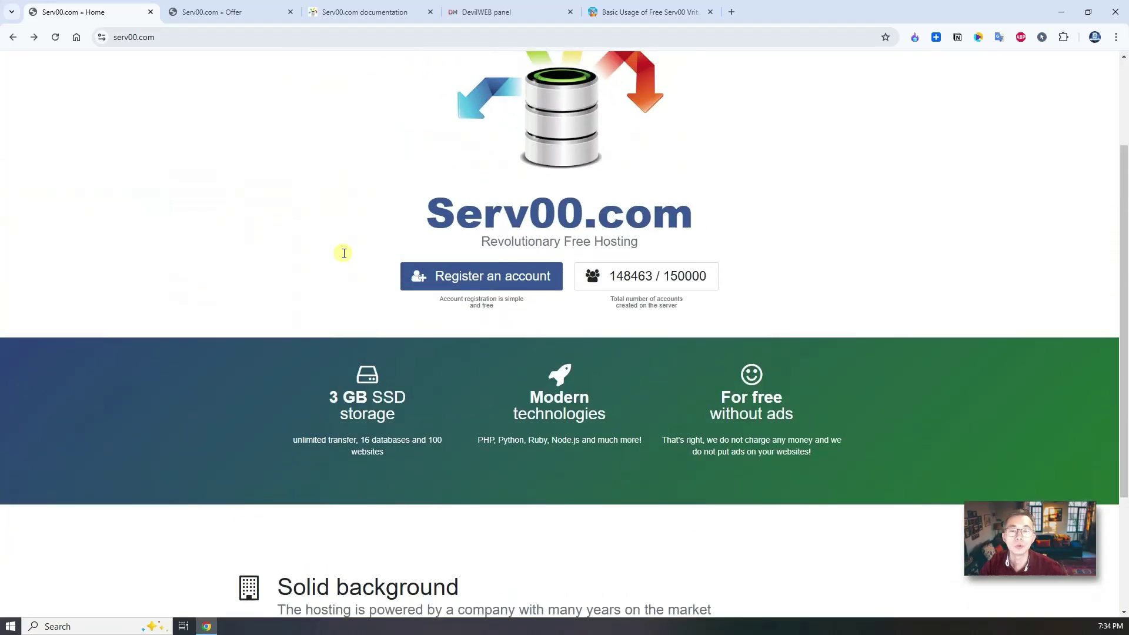
left_click(222, 14)
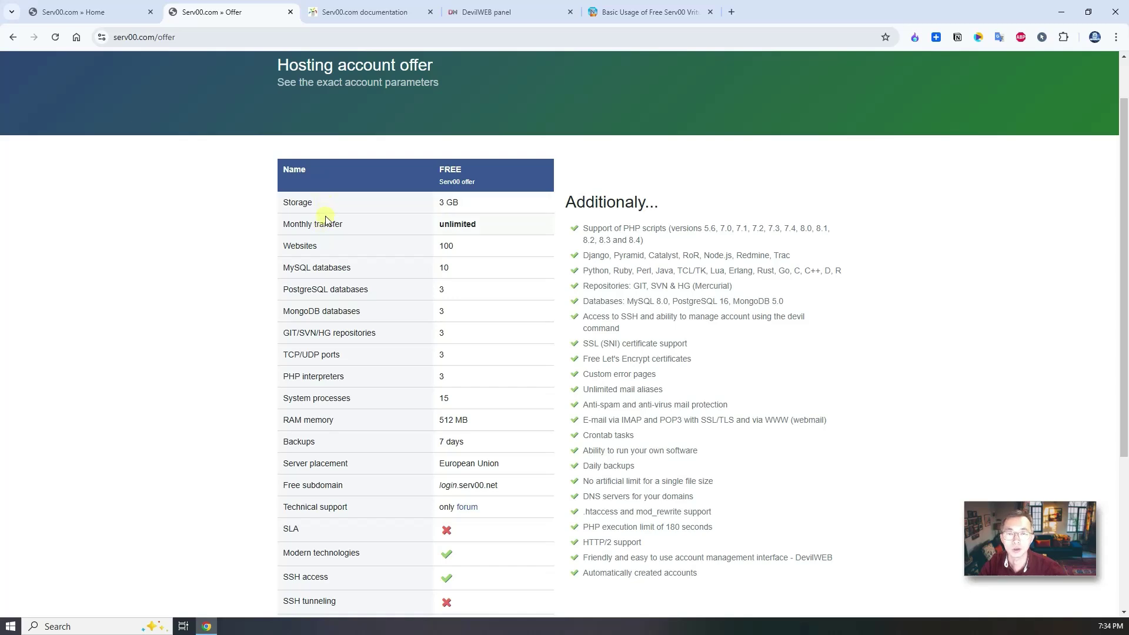
mouse_move(352, 228)
left_mouse_down()
mouse_move(265, 222)
mouse_move(336, 224)
left_mouse_up()
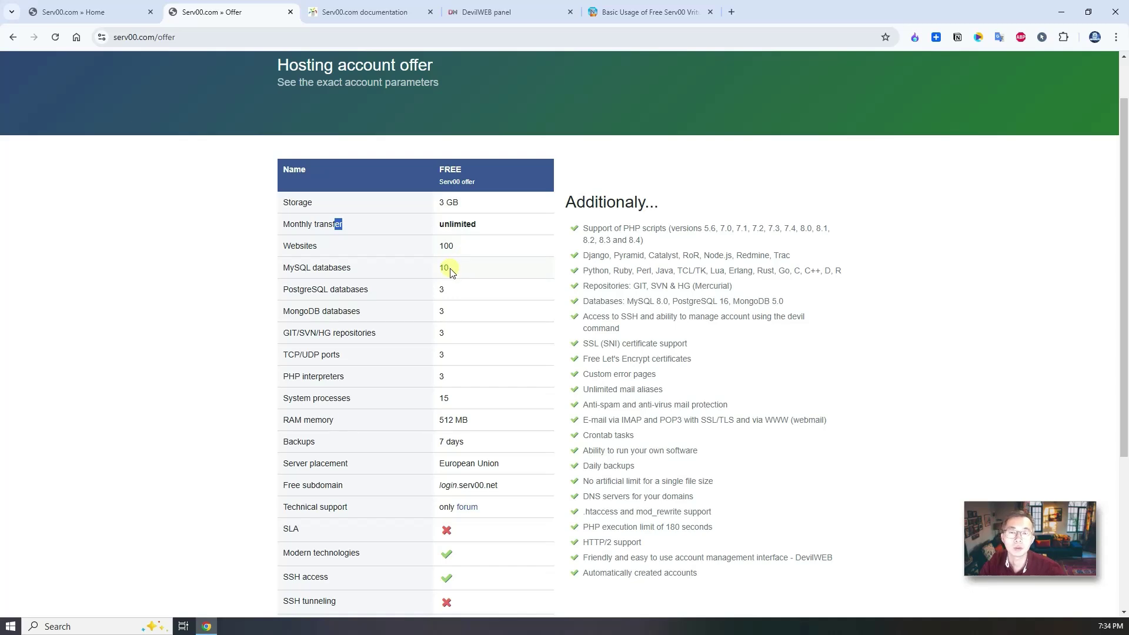
left_click_drag(451, 355, 283, 360)
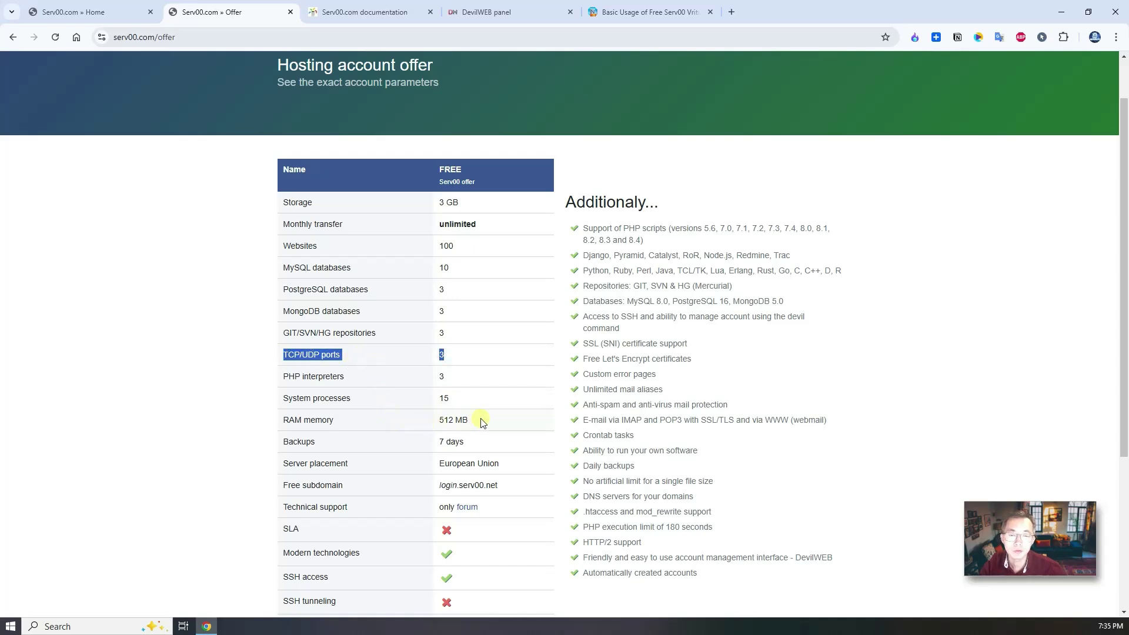
left_click_drag(478, 421, 438, 422)
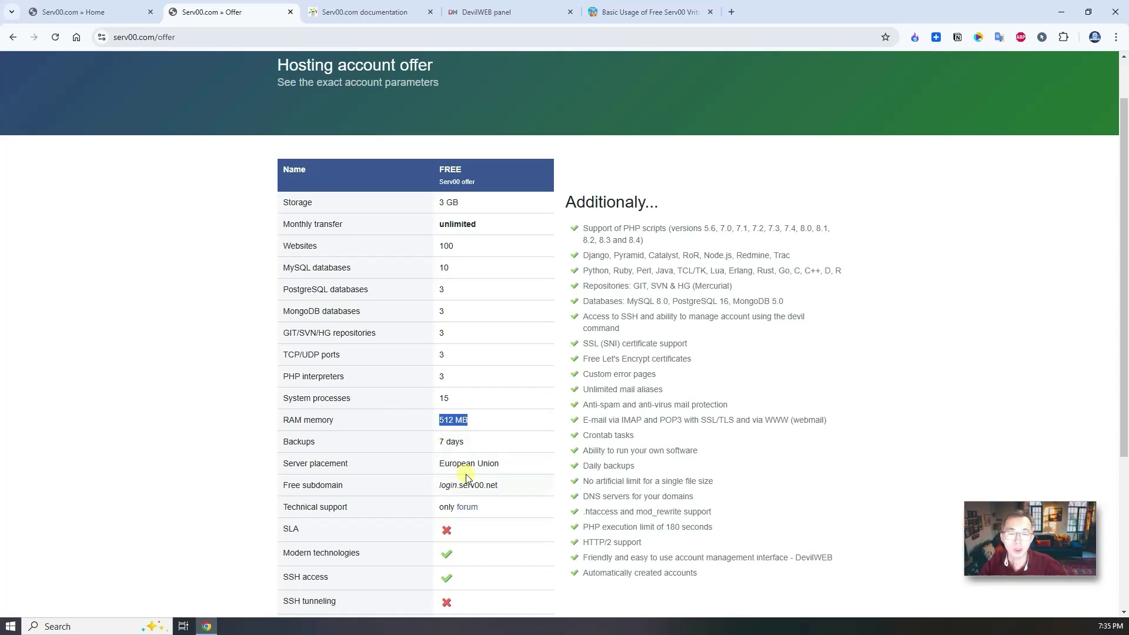
Highlight the No ads and 'Free!' Price rows, then scroll back up the page.
scroll(466, 473, "down", 1)
scroll(466, 477, "down", 1)
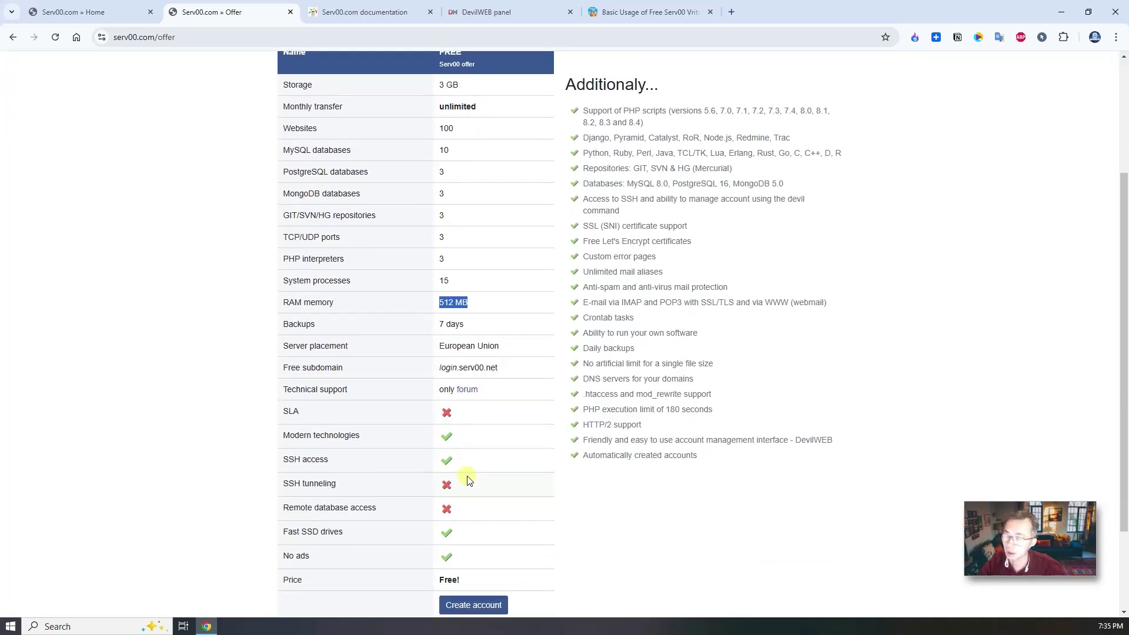
left_click(474, 557)
left_click_drag(350, 556, 284, 555)
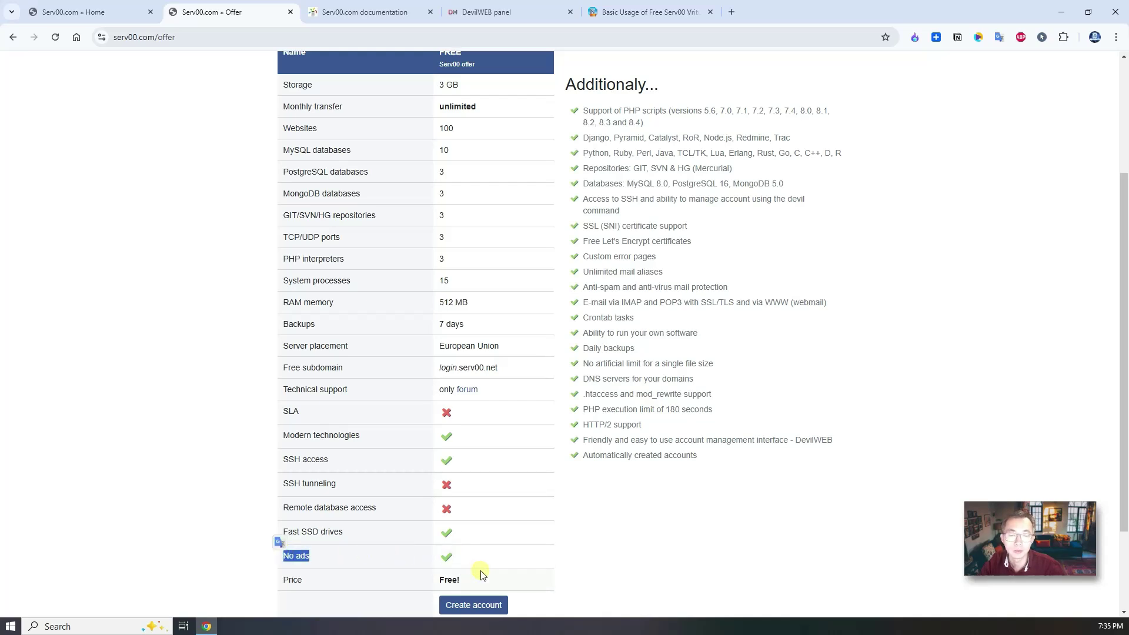
left_click_drag(471, 580, 277, 590)
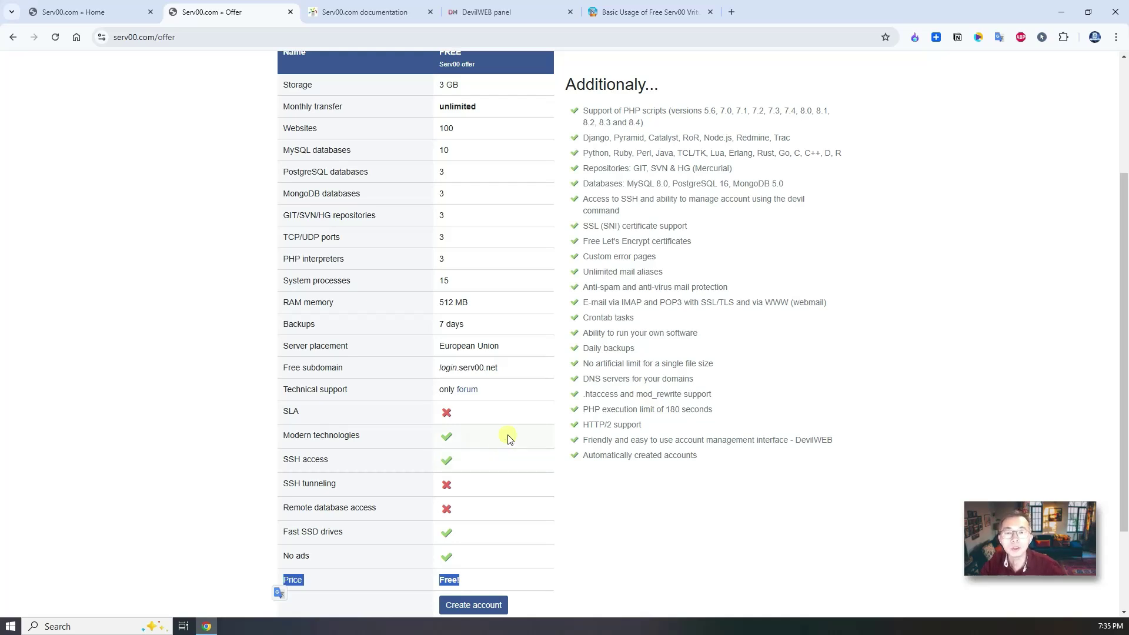
left_click(507, 438)
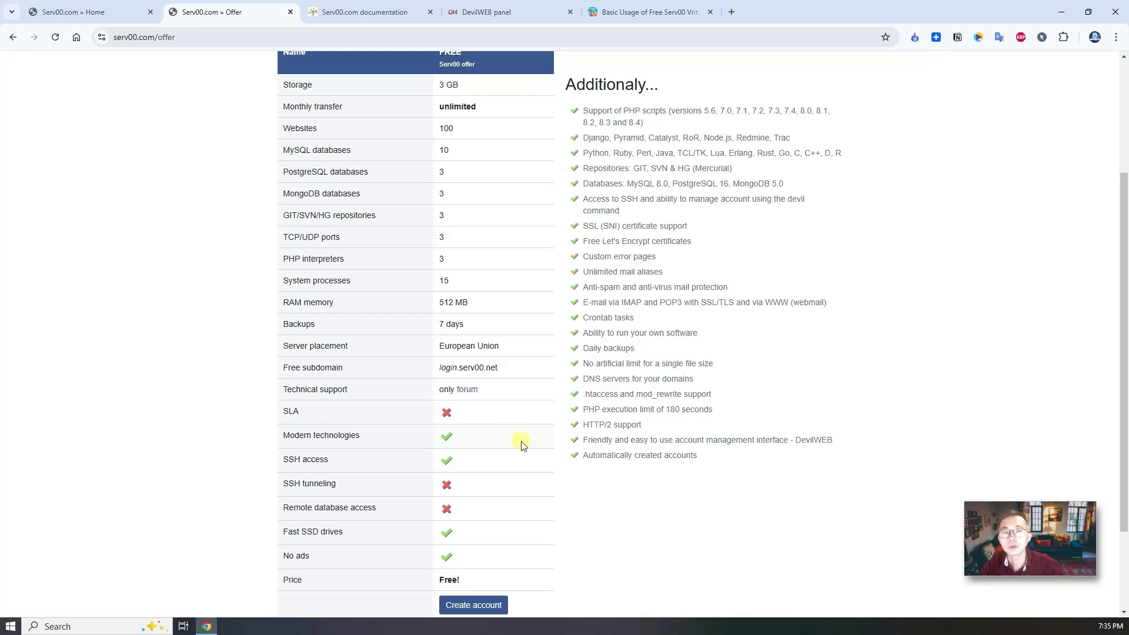
scroll(353, 236, "up", 5)
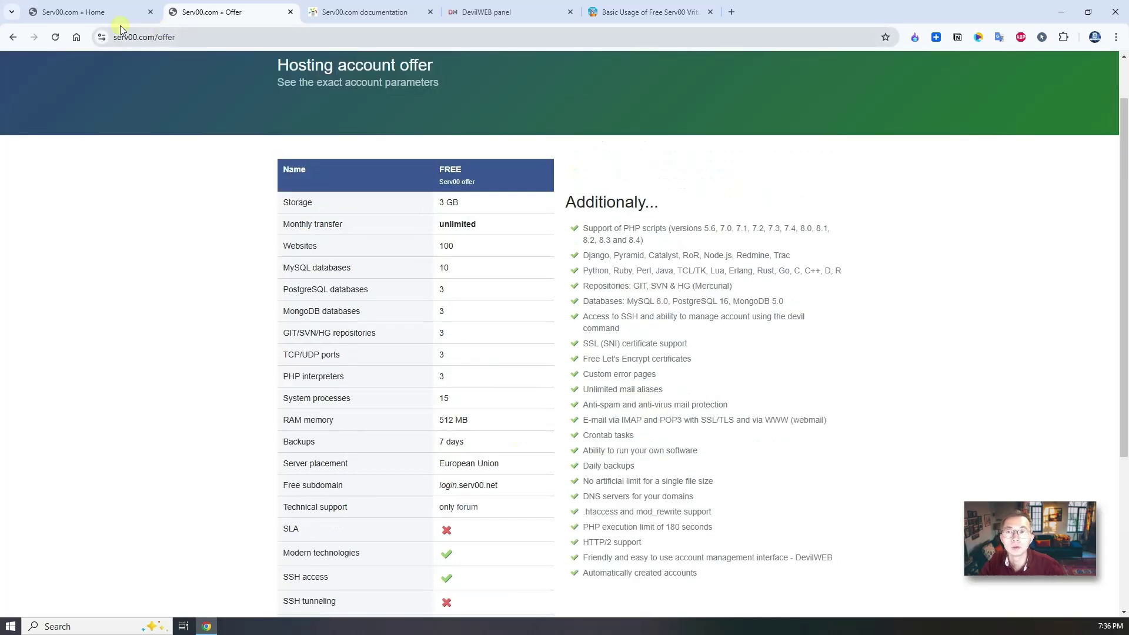
Reload the Serv00.com home page so the account counter reads 148465 / 150000.
left_click(88, 12)
scroll(276, 178, "up", 2)
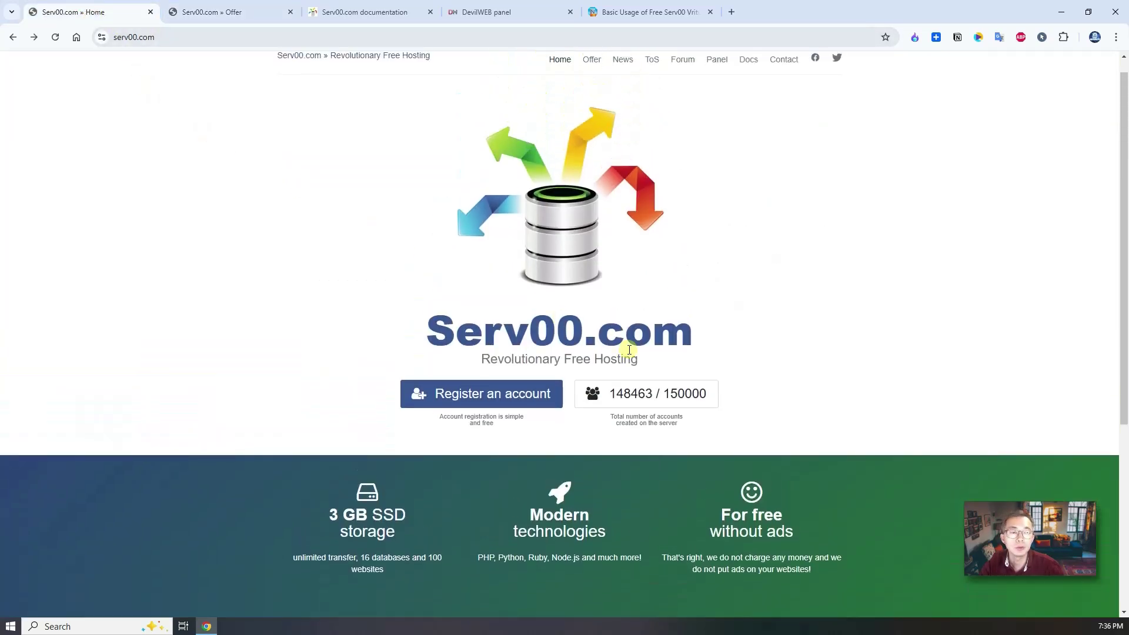
left_click(713, 392)
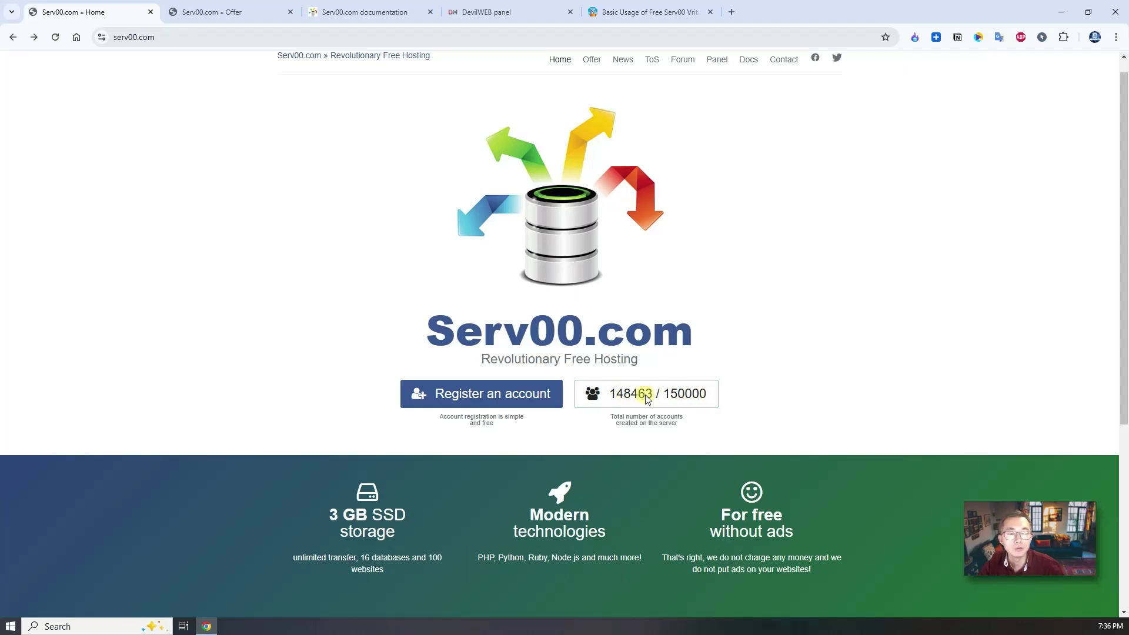
left_click(56, 37)
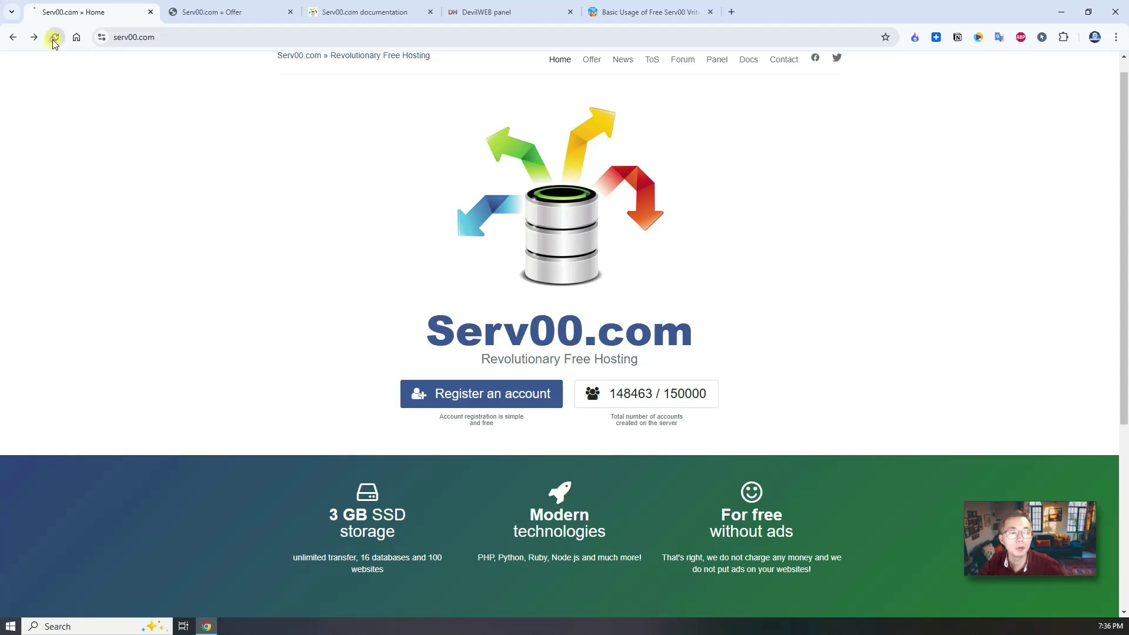
left_click(668, 395)
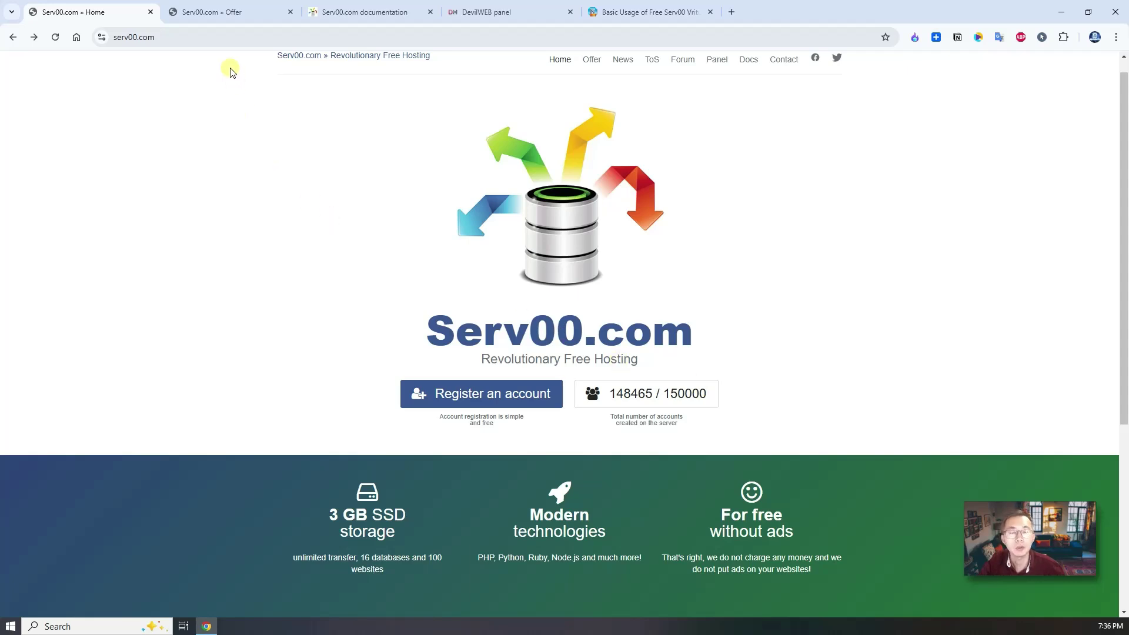
left_click(233, 10)
Look over the documentation and DevilWEB panel server list, noting the panel14.serv00.com address.
left_click(343, 12)
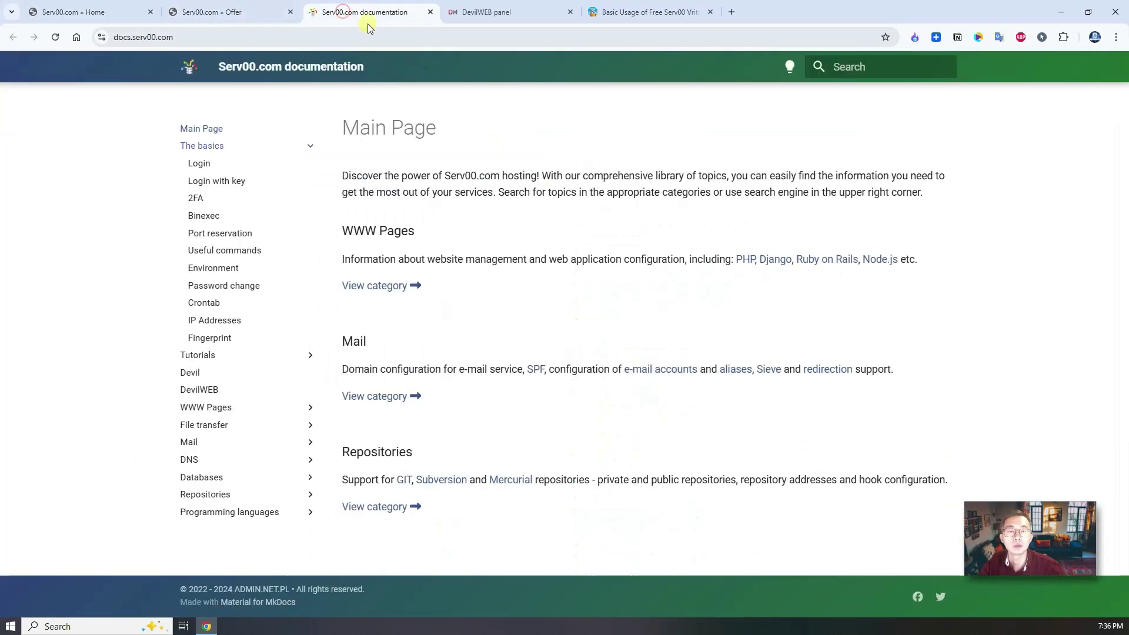
left_click(478, 12)
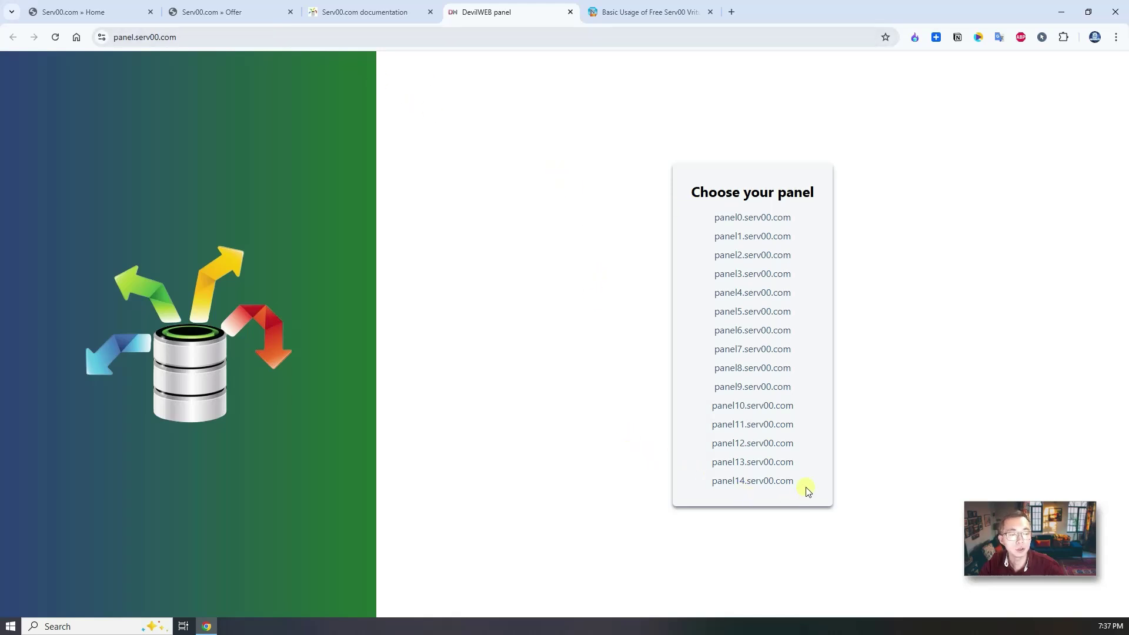
left_click_drag(798, 484, 689, 482)
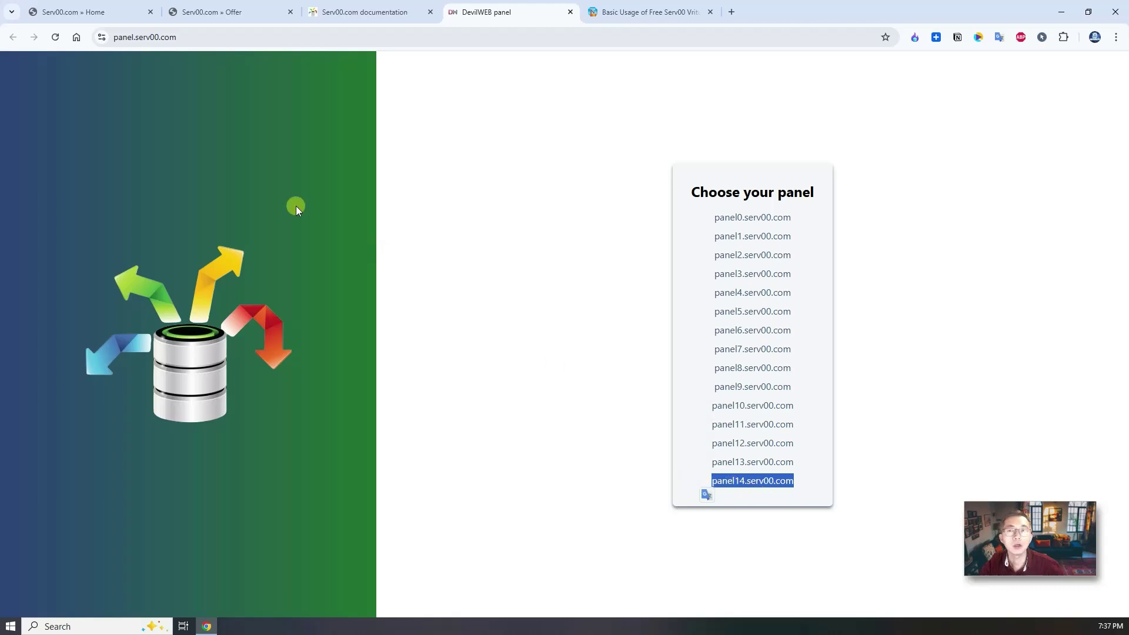
left_click(106, 12)
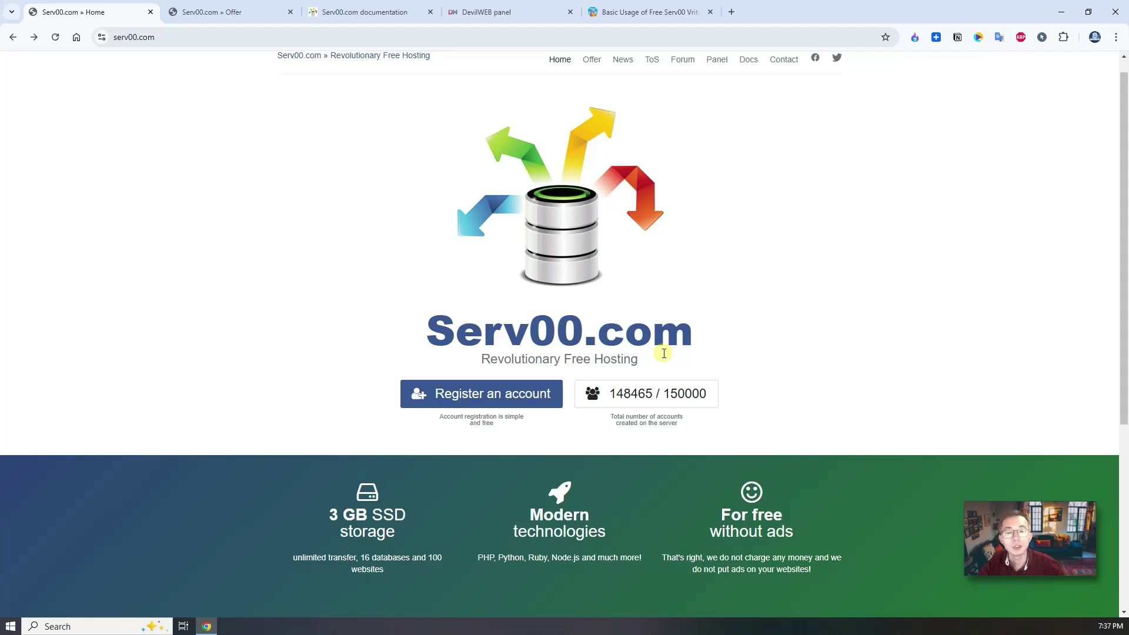
left_click(490, 12)
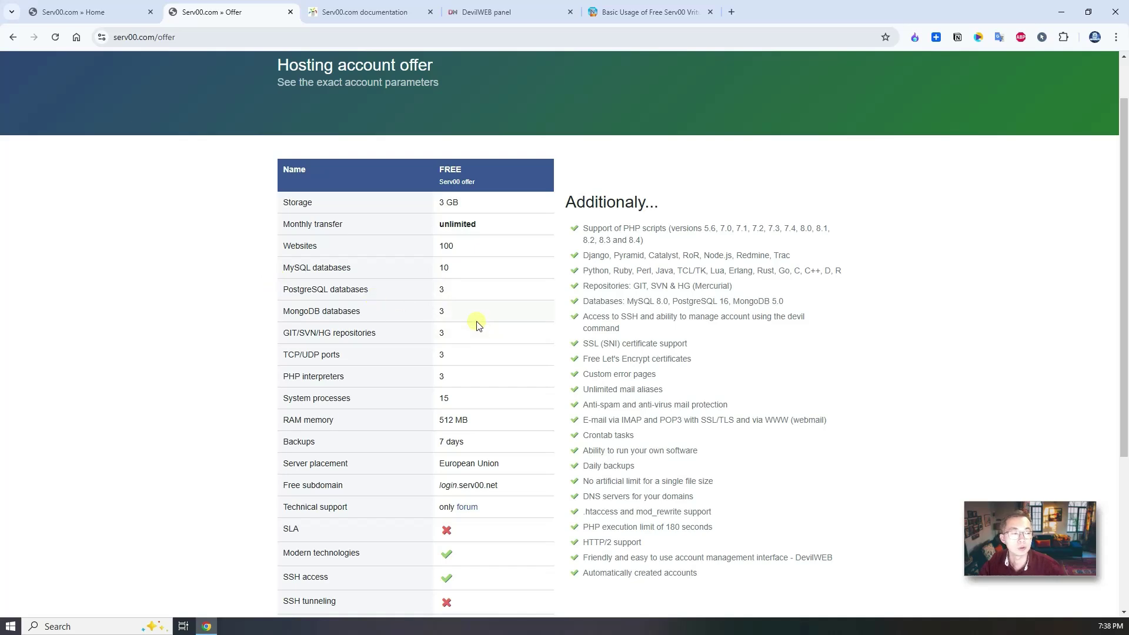
Open the 51sec.org Serv00 post and highlight PHP 5.6–8.1, Let's Encrypt, email alias and 7-day backup features.
left_click(617, 13)
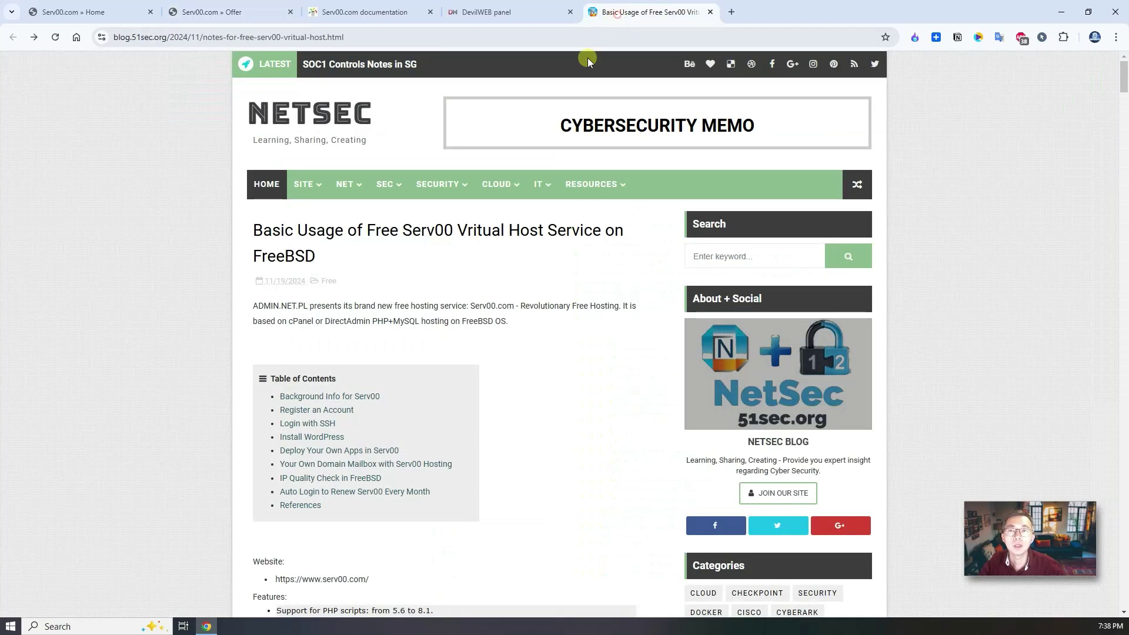
scroll(381, 305, "down", 1)
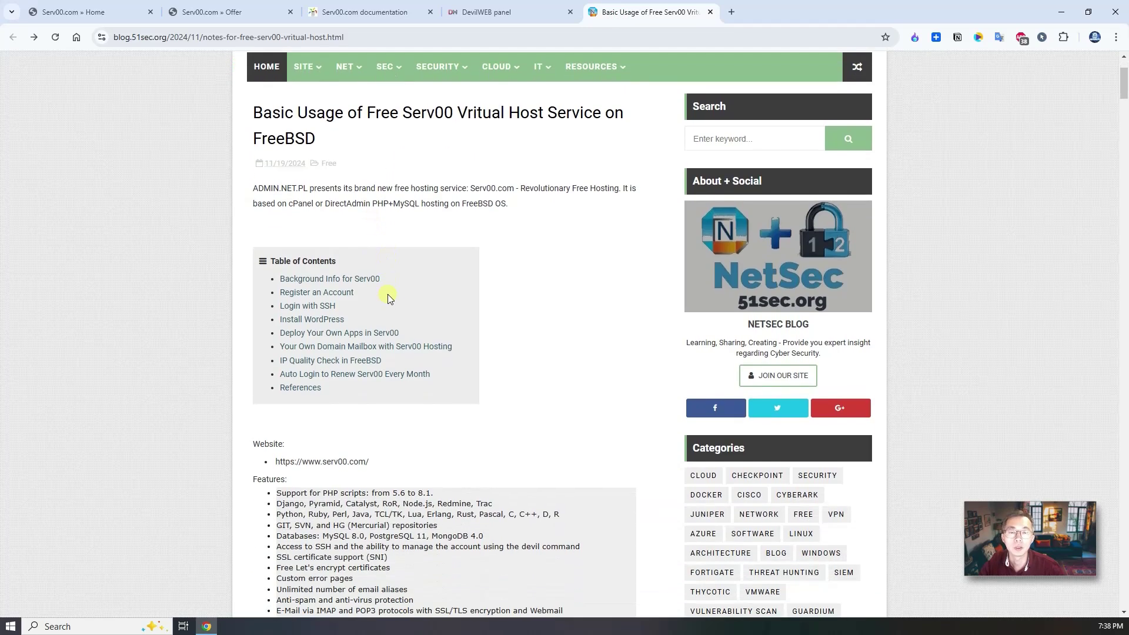
scroll(391, 297, "down", 4)
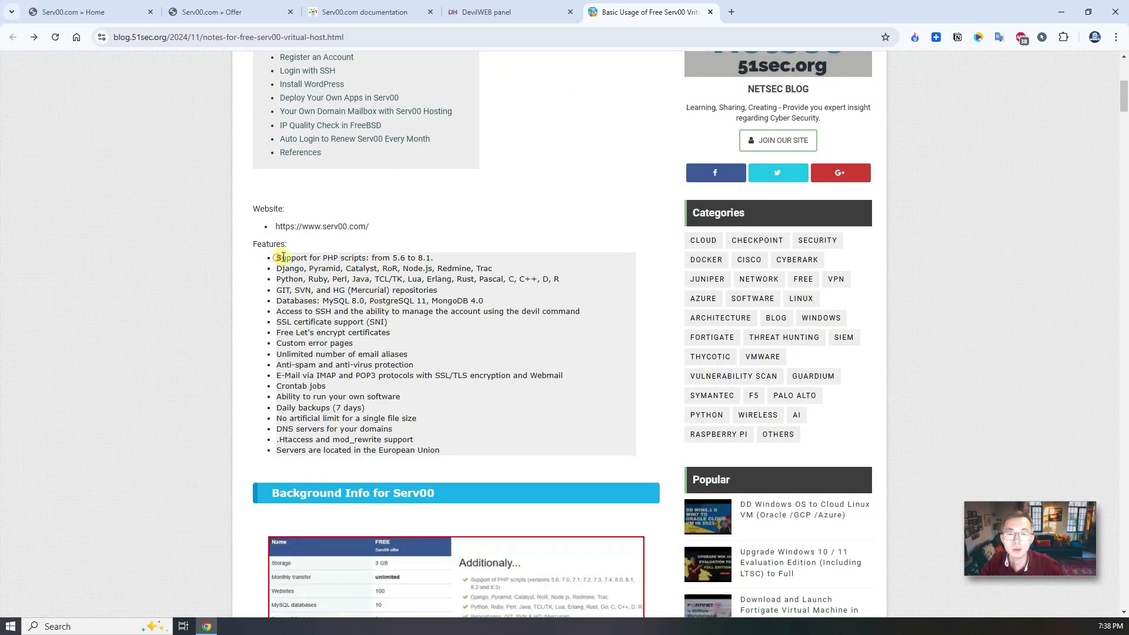
left_click_drag(286, 258, 445, 264)
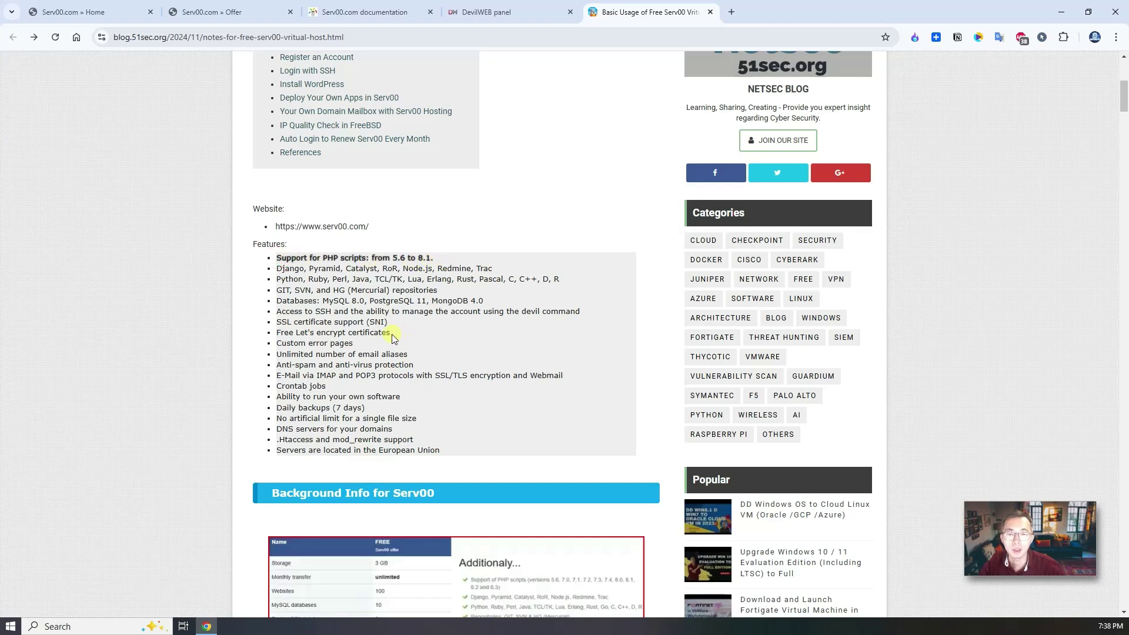
left_click_drag(393, 334, 268, 333)
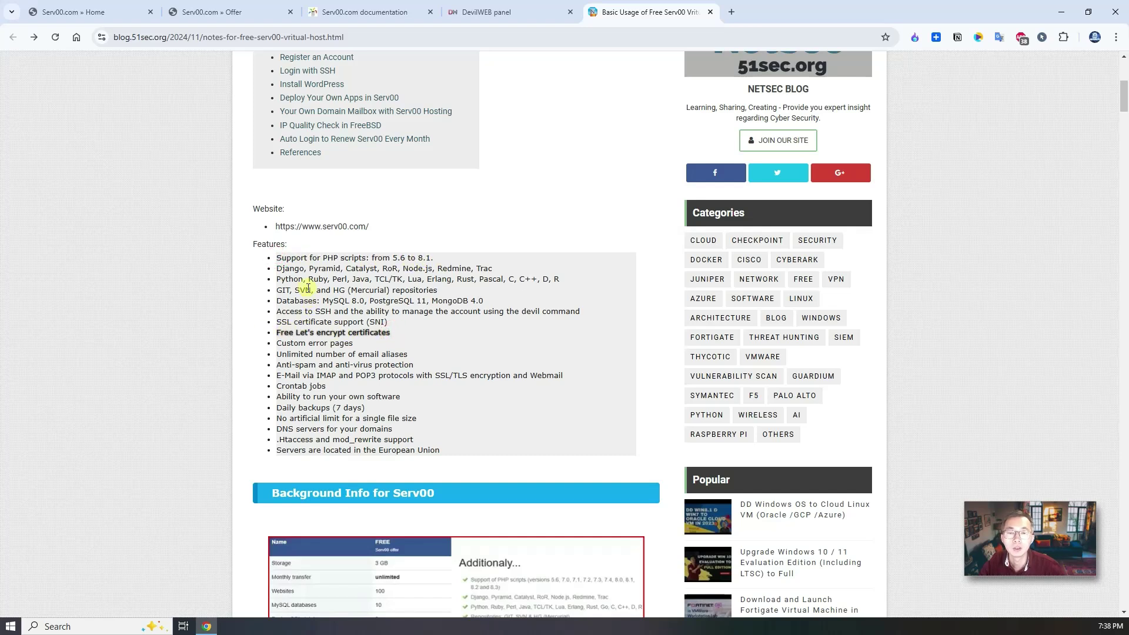
left_click_drag(412, 356, 277, 353)
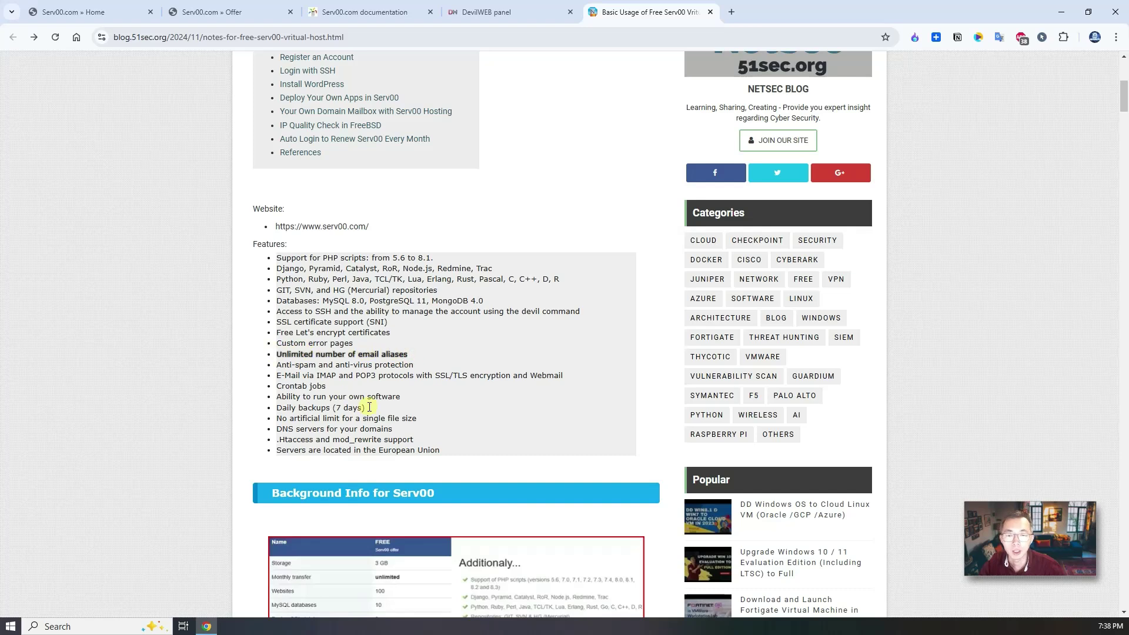
left_click_drag(369, 408, 279, 407)
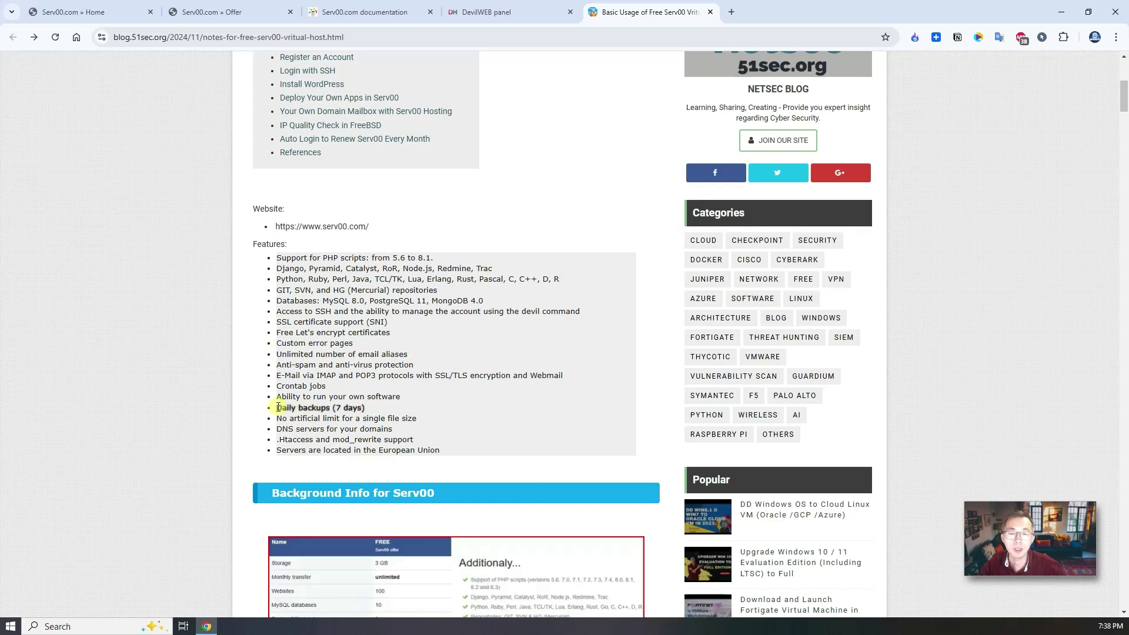
Scroll to the Register an Account section saying panel13.serv00.com is full.
scroll(409, 408, "down", 3)
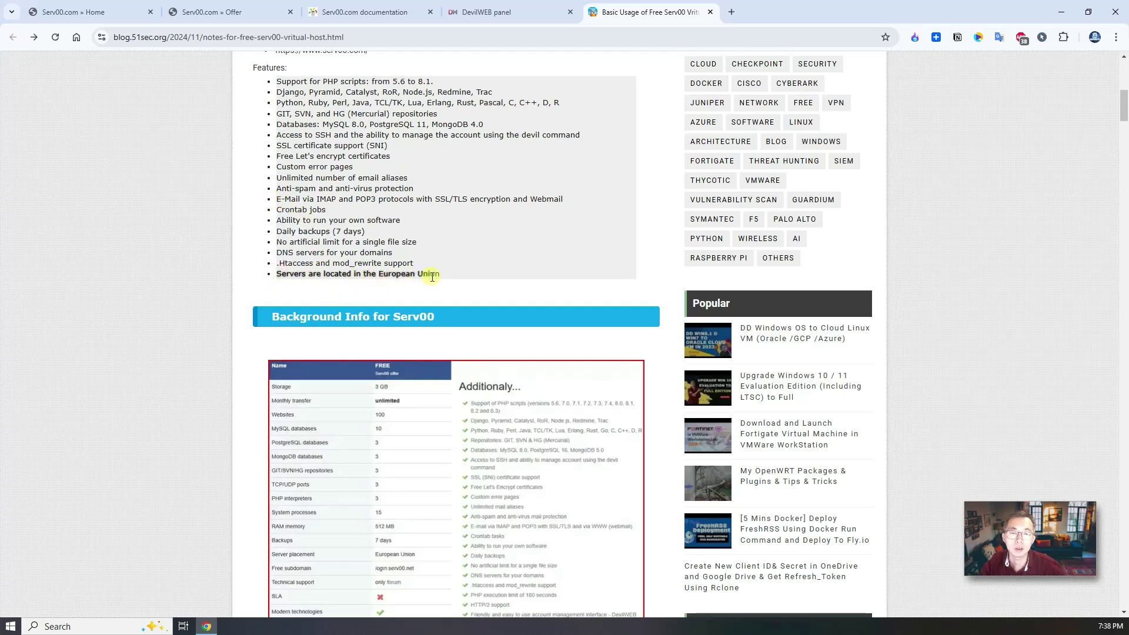
scroll(443, 280, "down", 7)
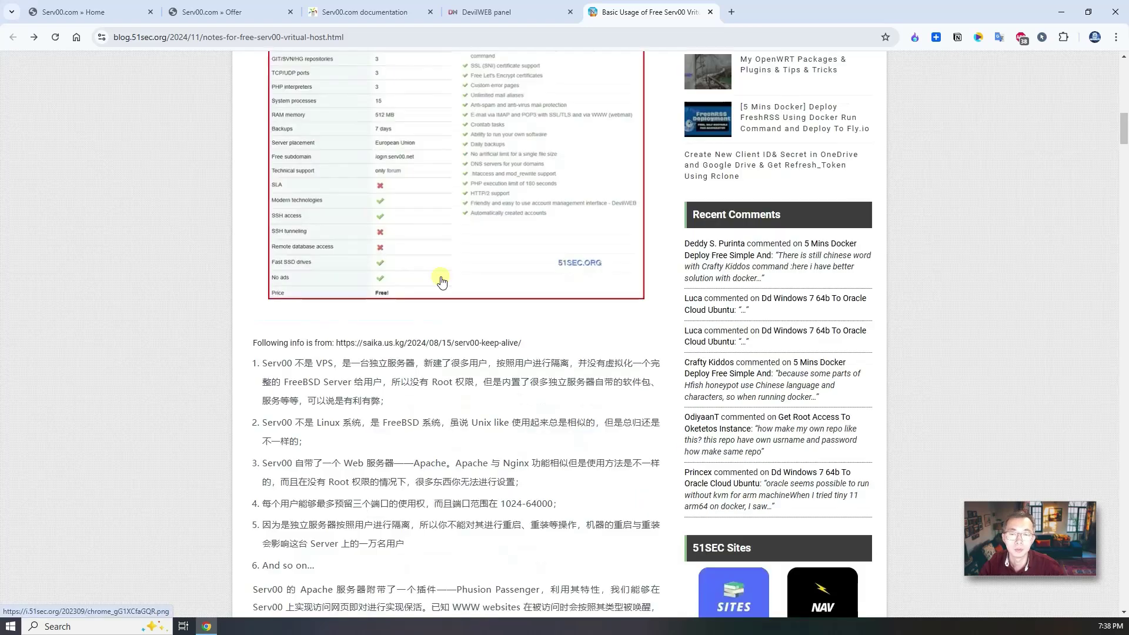
scroll(444, 303, "down", 3)
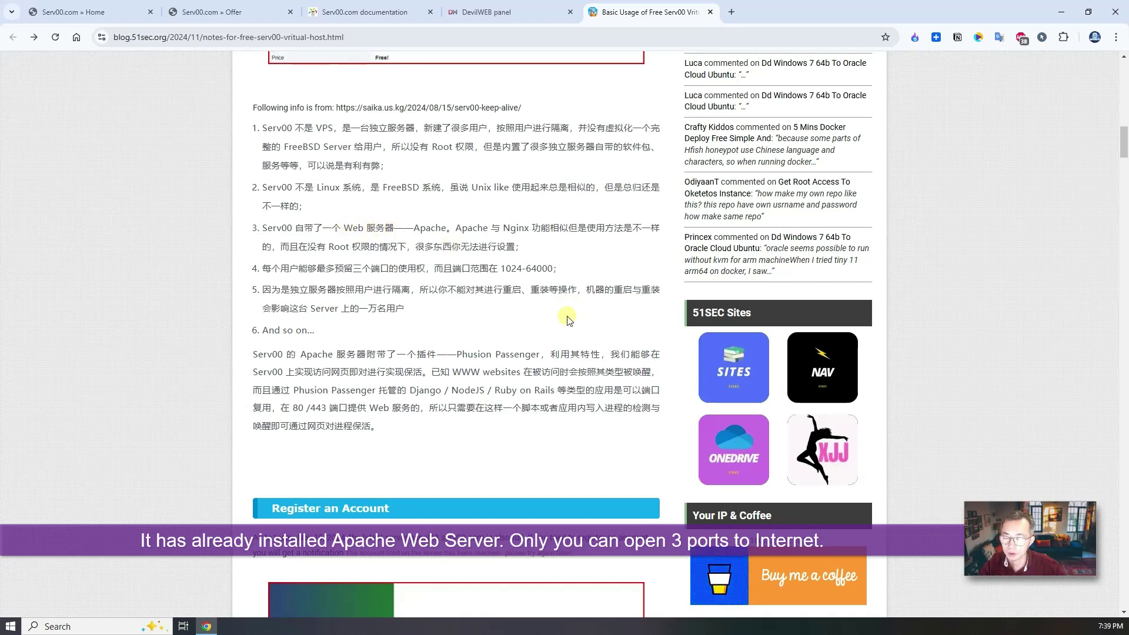
scroll(568, 320, "down", 4)
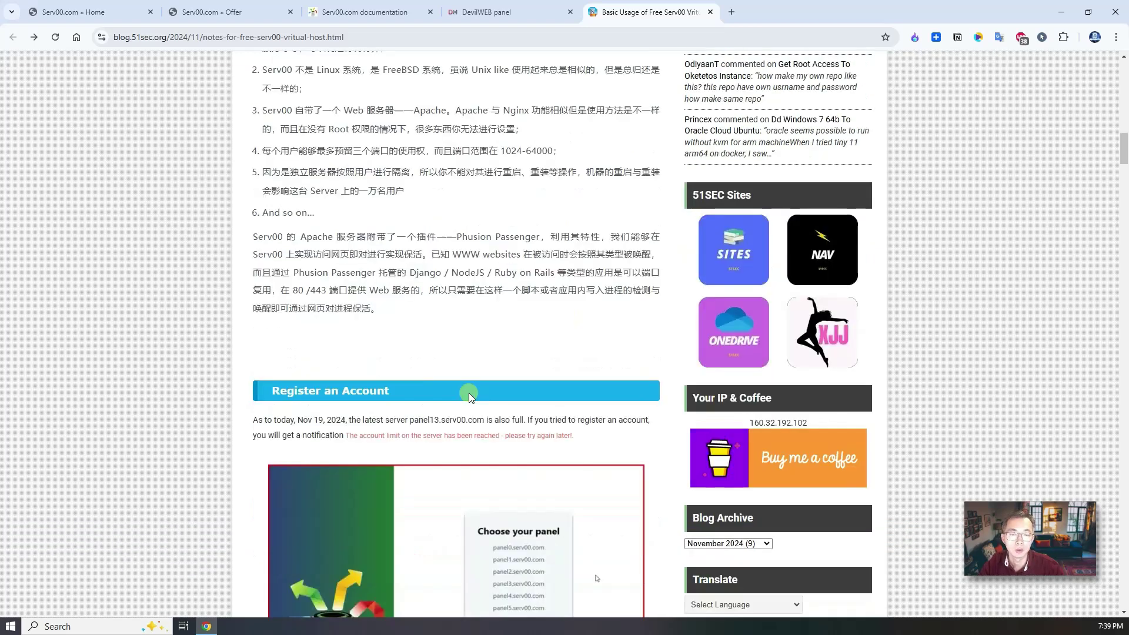
scroll(428, 325, "down", 2)
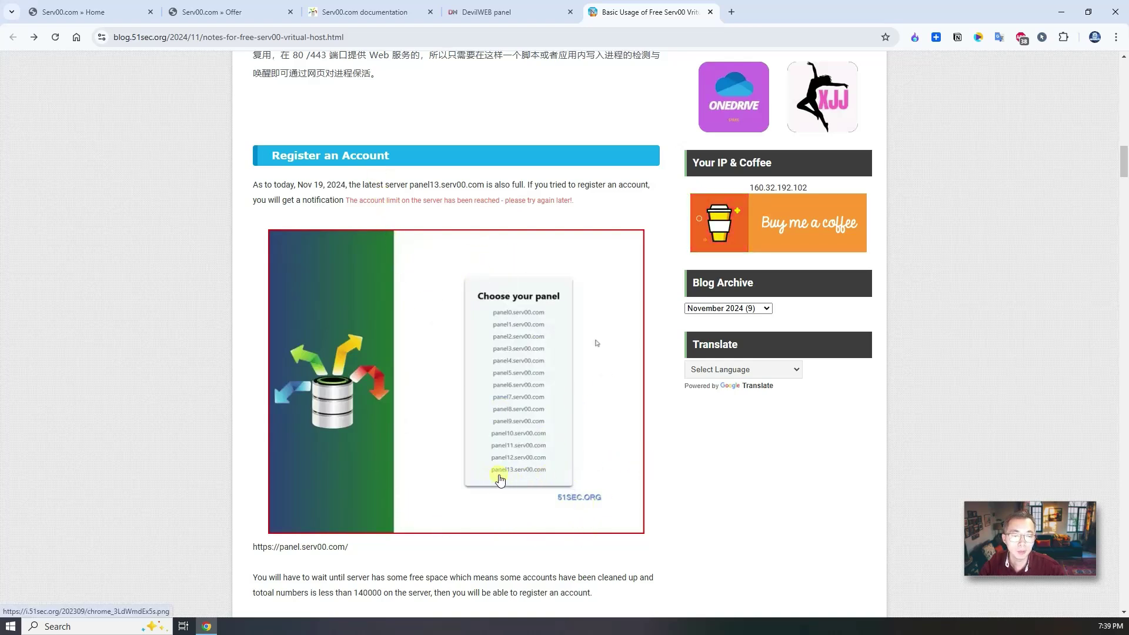
Open the panel14.serv00.com sign-in page from the panel list, then go back to the Serv00.com home tab.
left_click(212, 17)
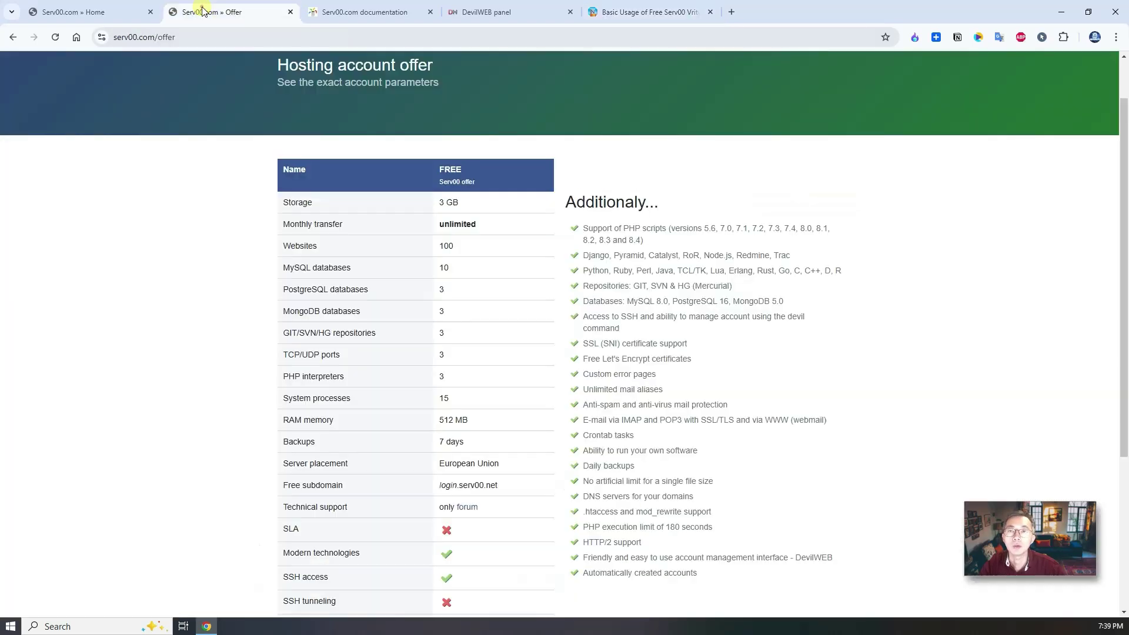
left_click(344, 11)
left_click(531, 6)
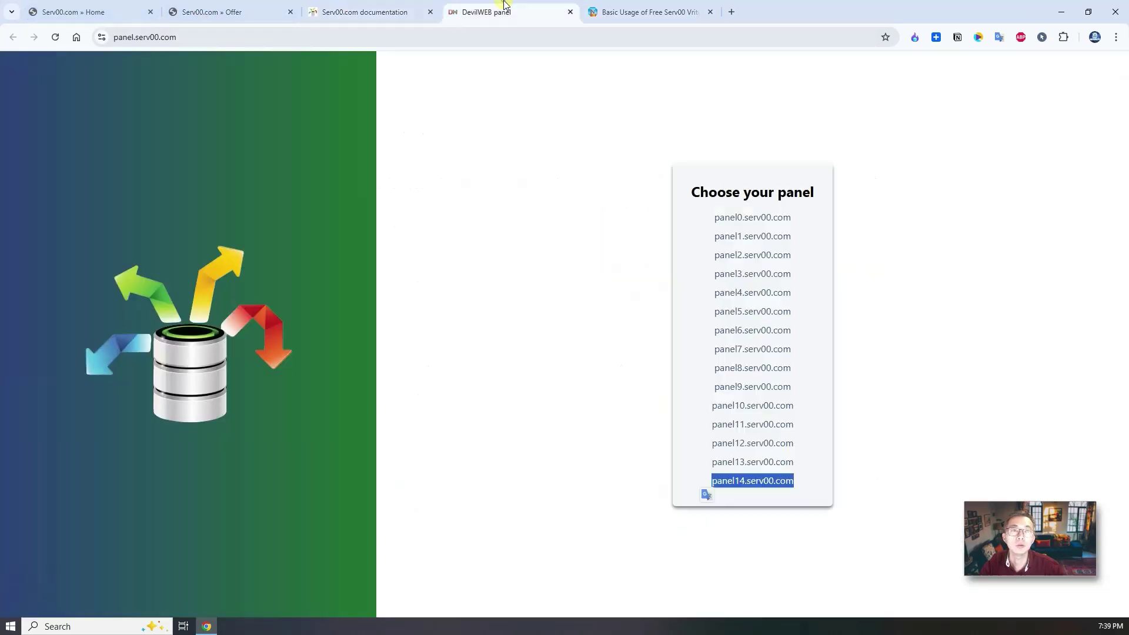
left_click(740, 482)
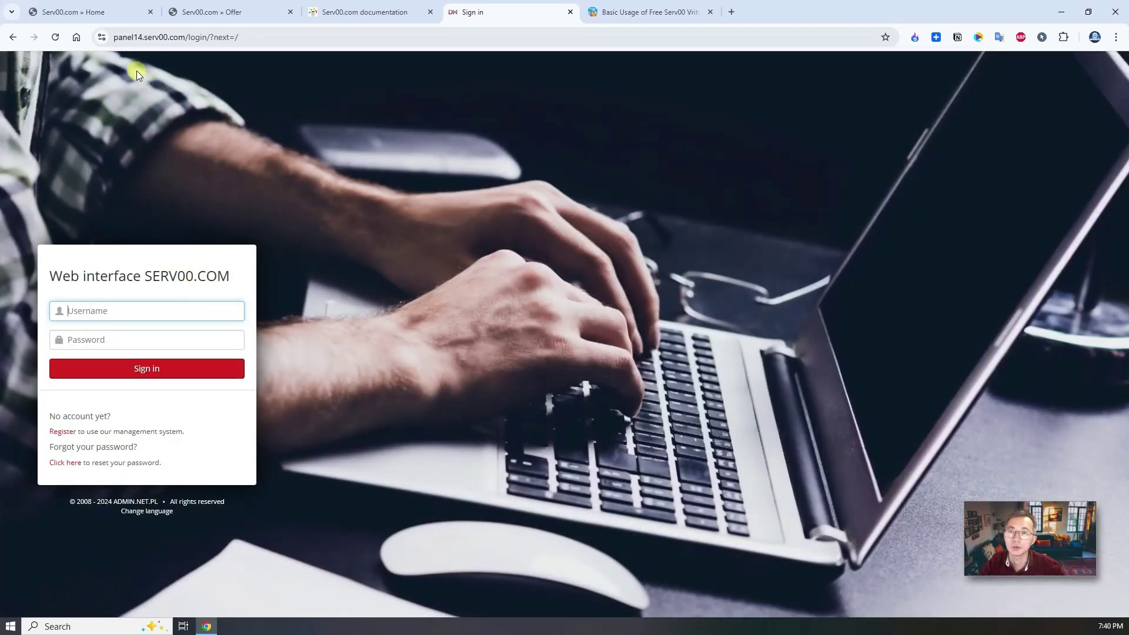
left_click(112, 11)
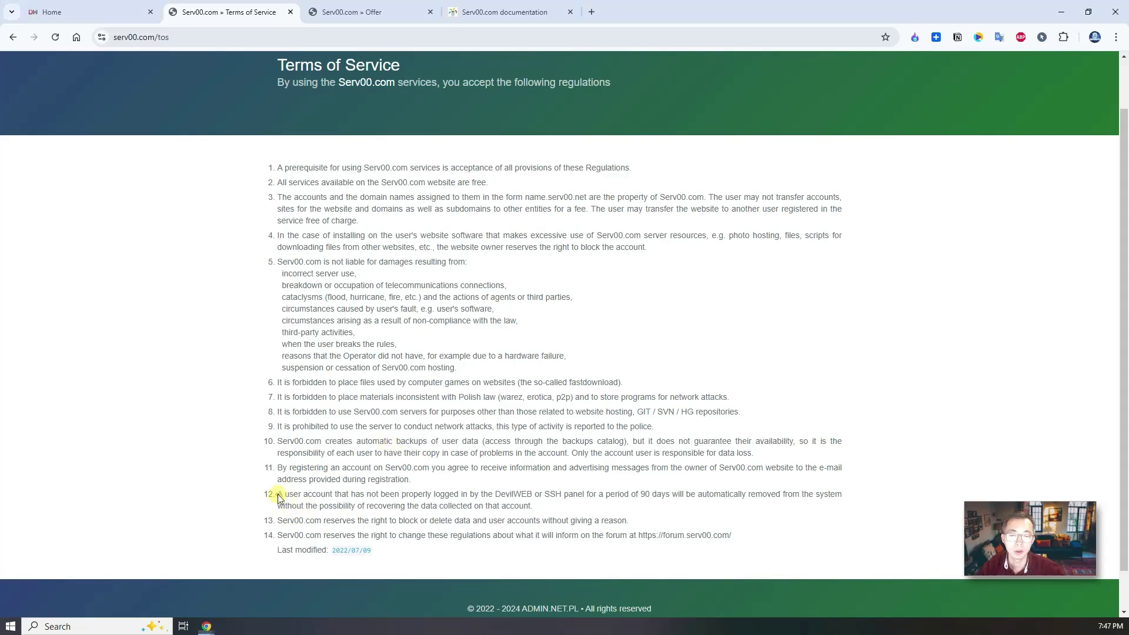
left_click_drag(277, 494, 534, 494)
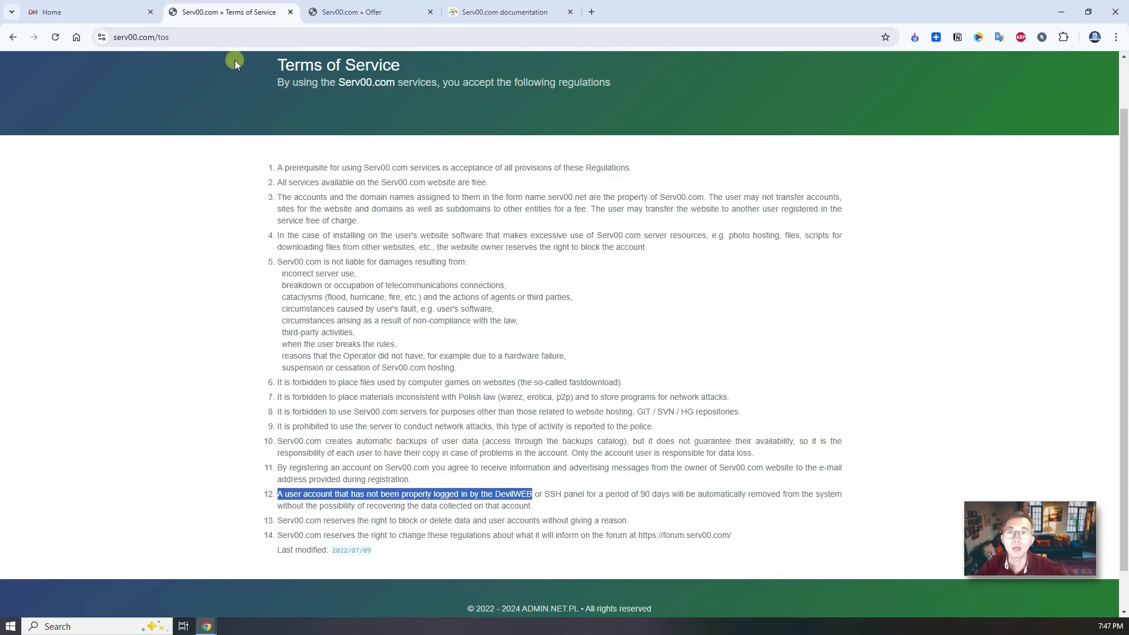
left_click(76, 8)
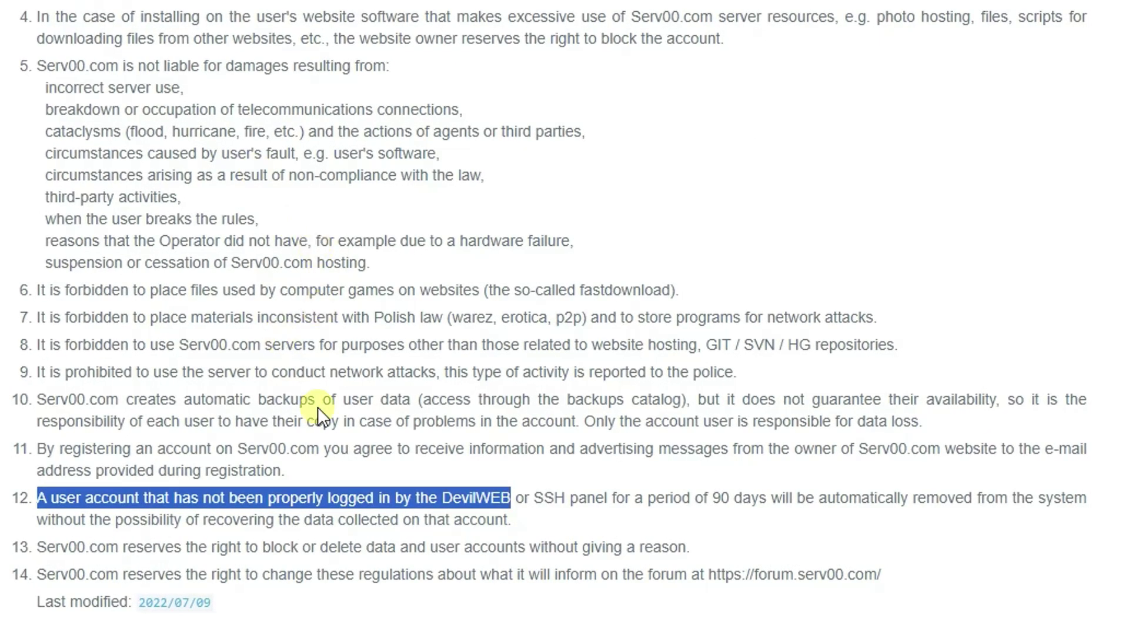
left_click(529, 498)
left_click_drag(538, 498, 638, 501)
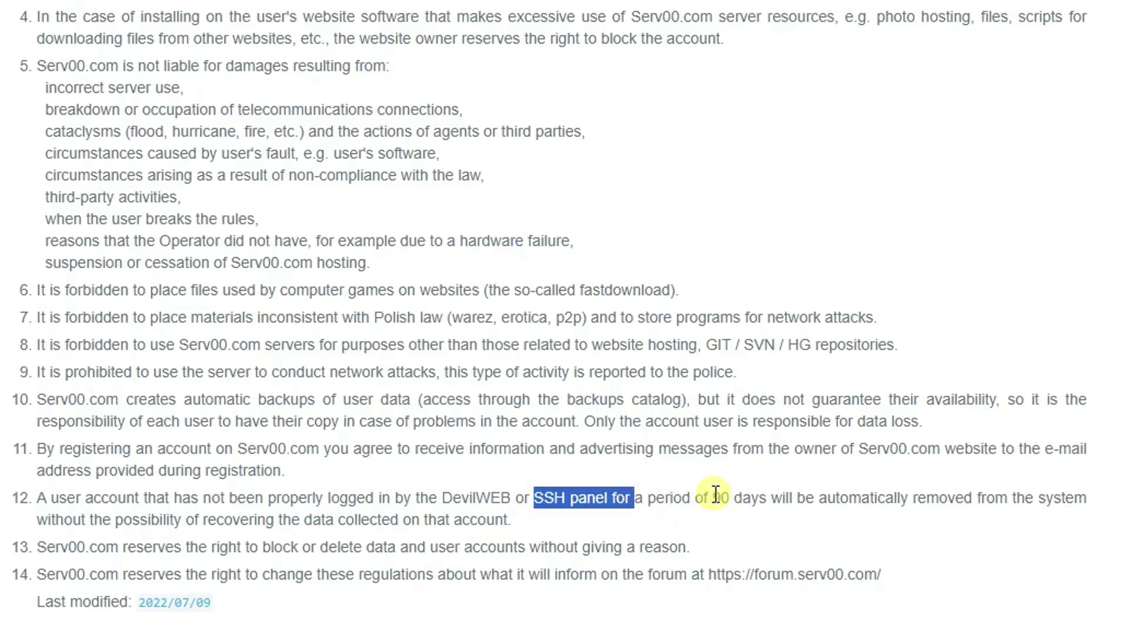
left_click_drag(712, 497, 754, 492)
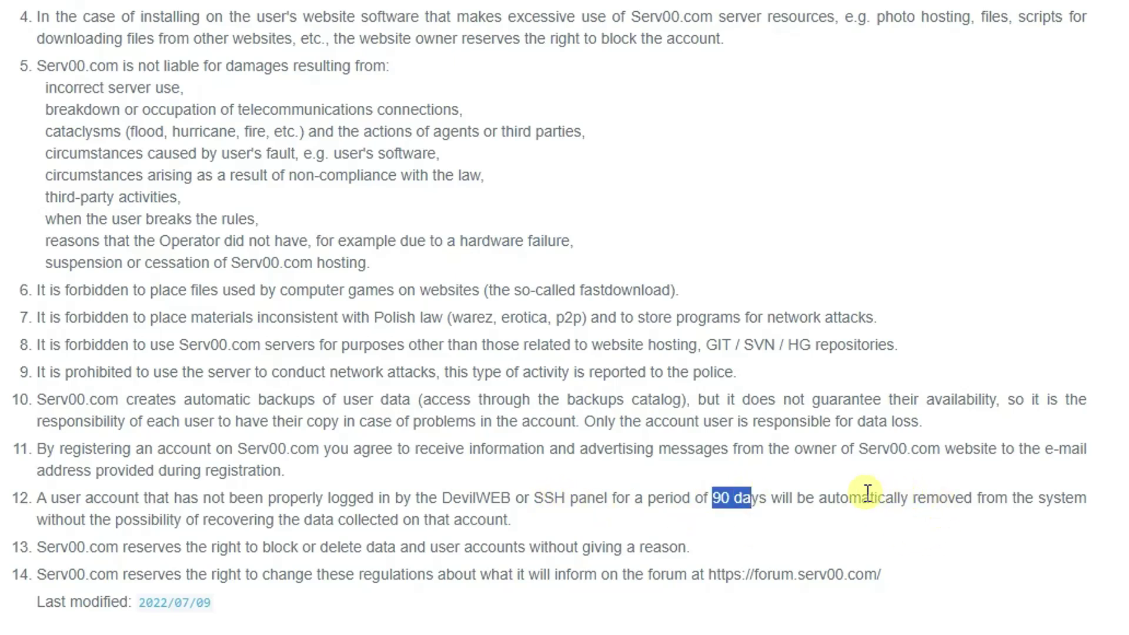
left_click_drag(827, 497, 1061, 497)
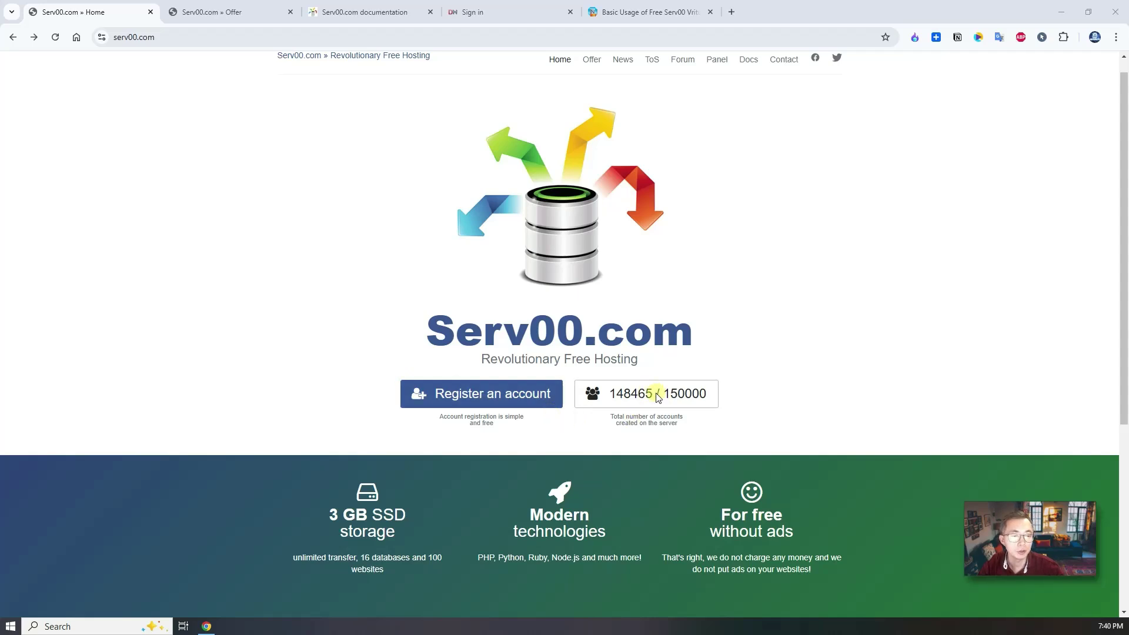
Reload the home page, go to the free offer and highlight the Remote database access row.
left_click(55, 39)
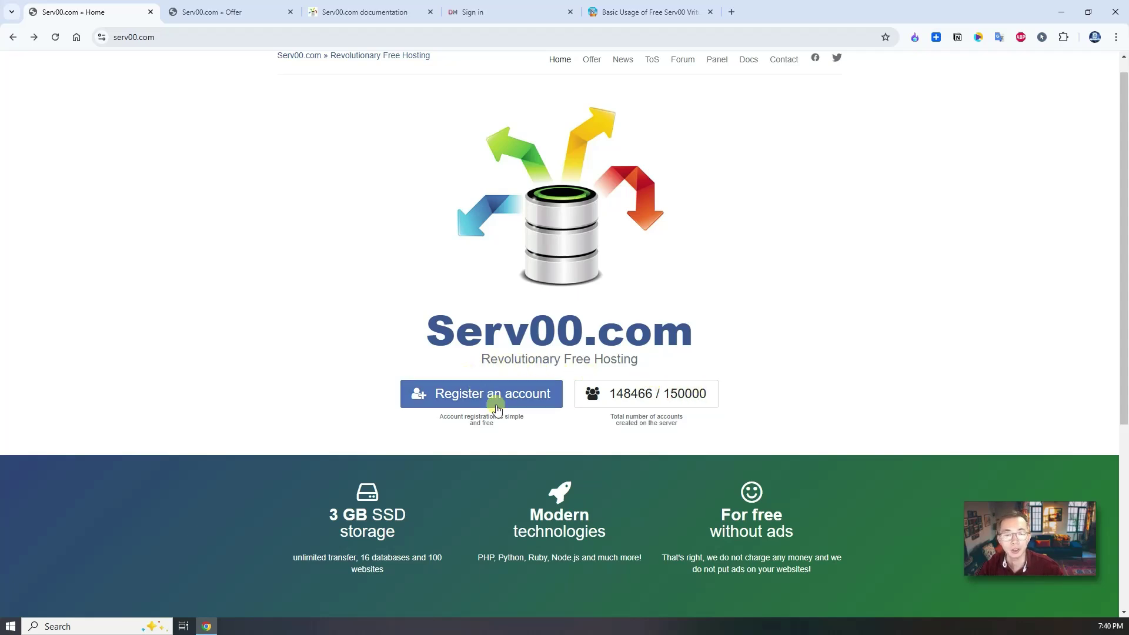
left_click(497, 399)
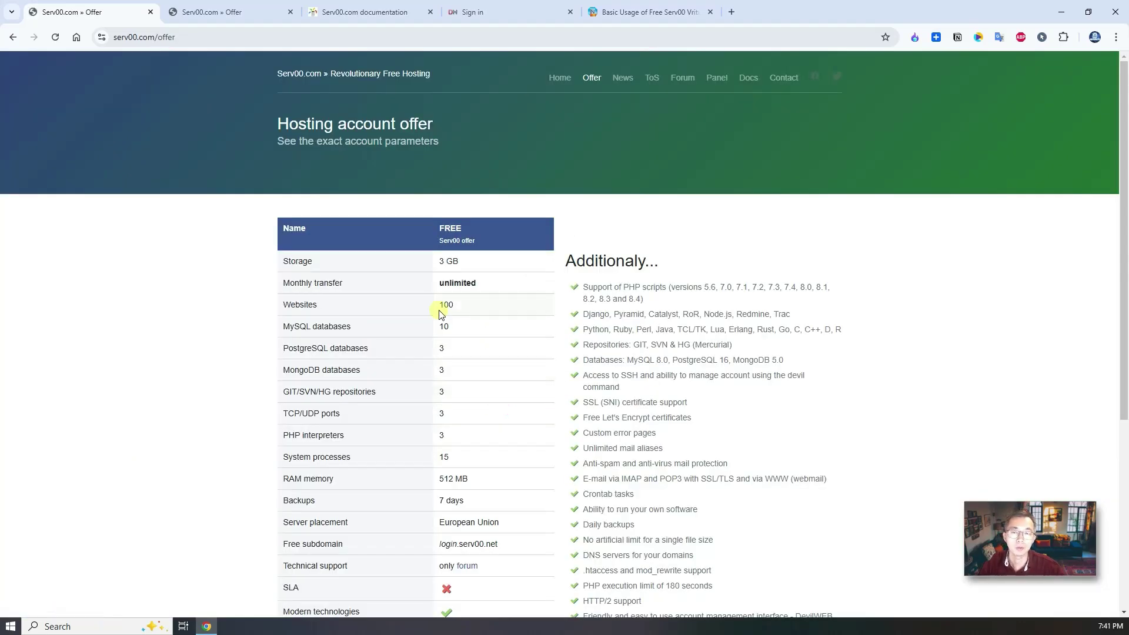
scroll(413, 329, "down", 3)
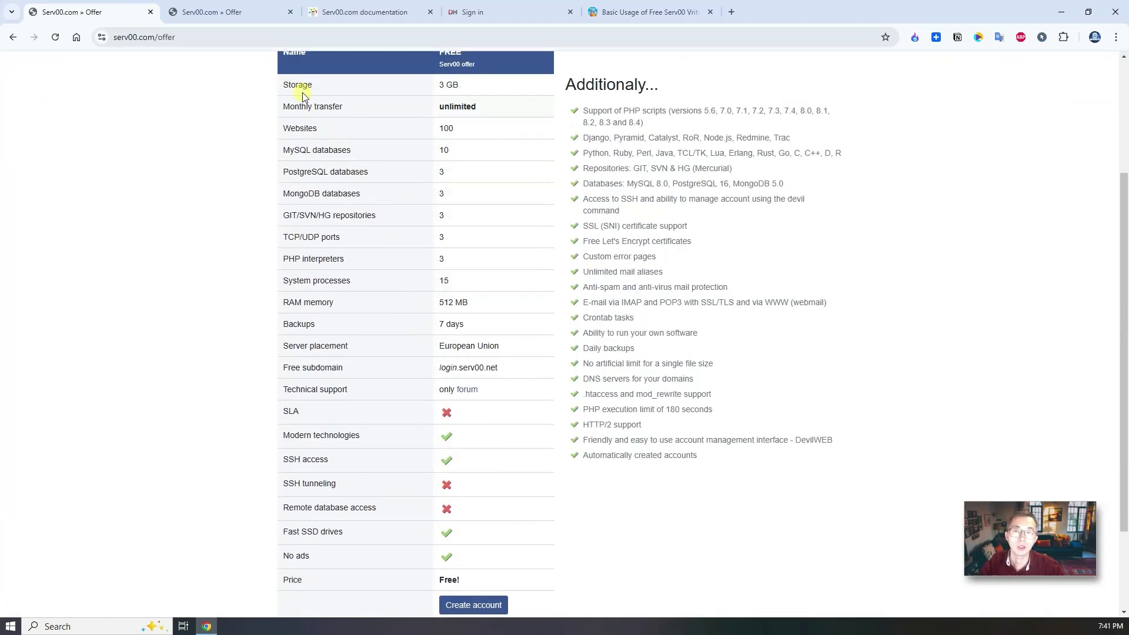
scroll(304, 96, "up", 2)
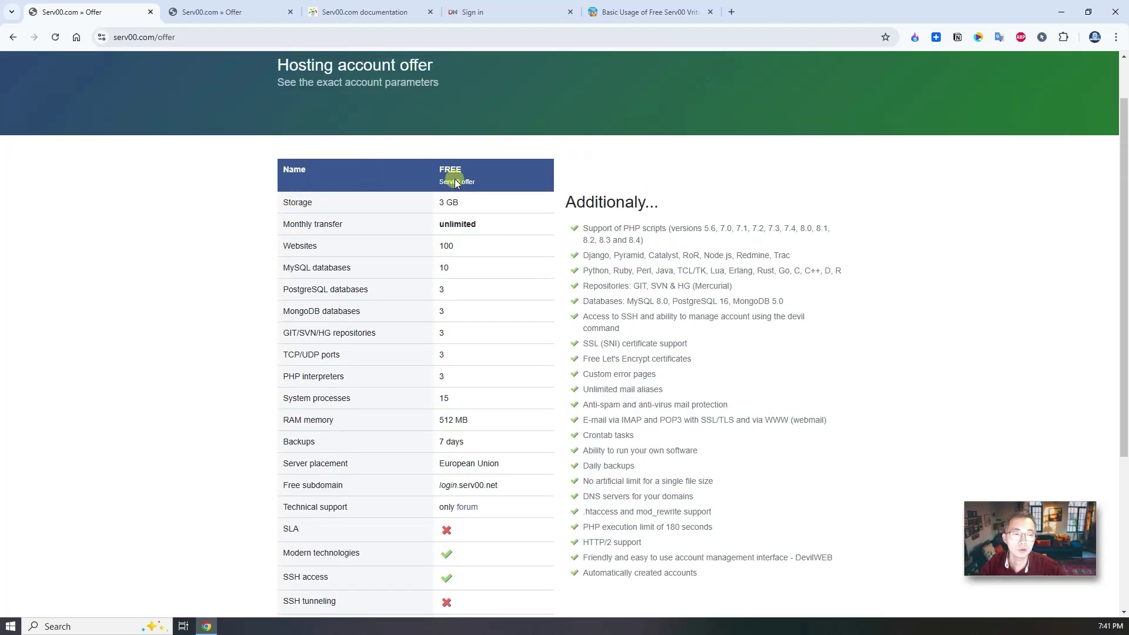
scroll(449, 529, "down", 4)
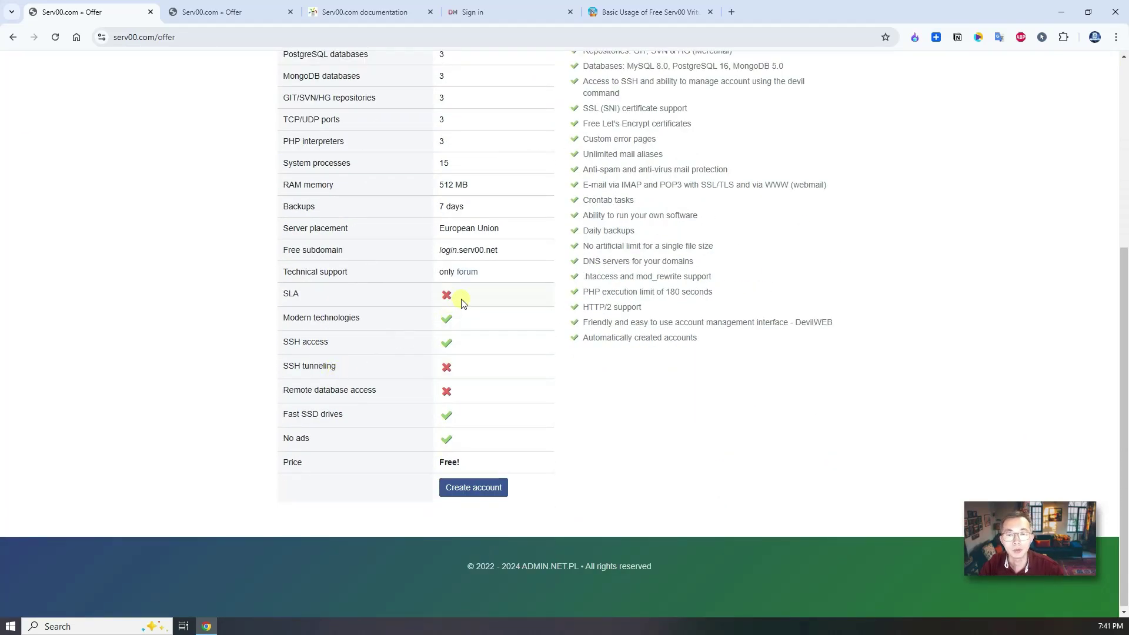
left_click_drag(287, 391, 479, 390)
left_click(335, 368)
Review the SSH tunneling, SLA and feature list rows, then open the Create account form.
triple_click(336, 368)
scroll(323, 303, "up", 1)
triple_click(317, 358)
left_click(315, 357)
double_click(304, 355)
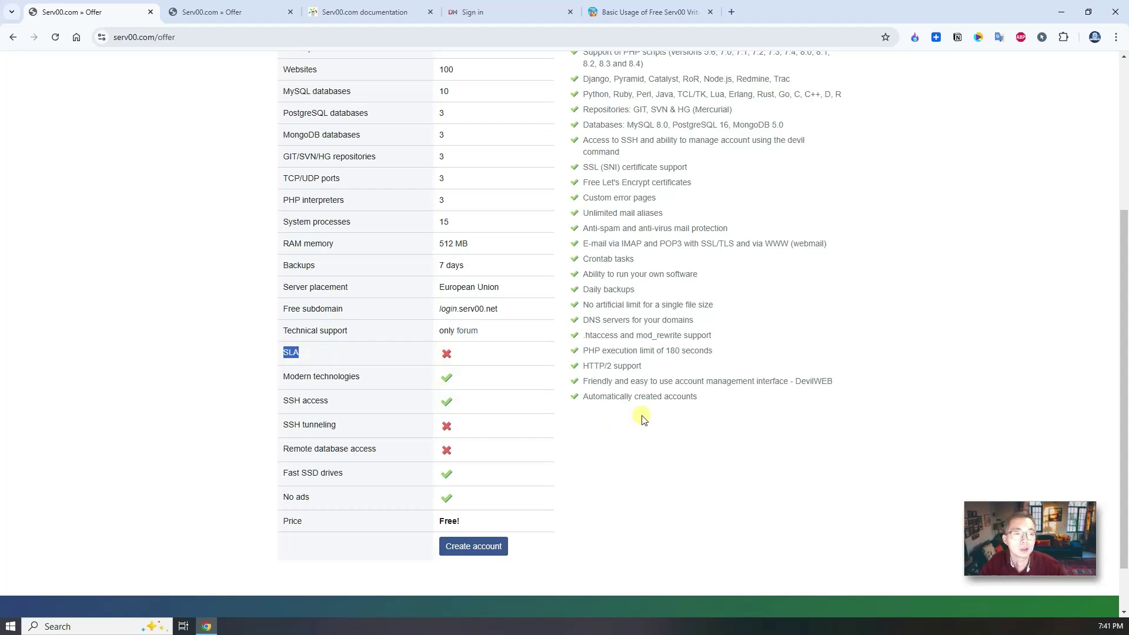
scroll(642, 419, "up", 3)
left_click_drag(595, 227, 686, 559)
left_click(708, 570)
scroll(617, 529, "down", 2)
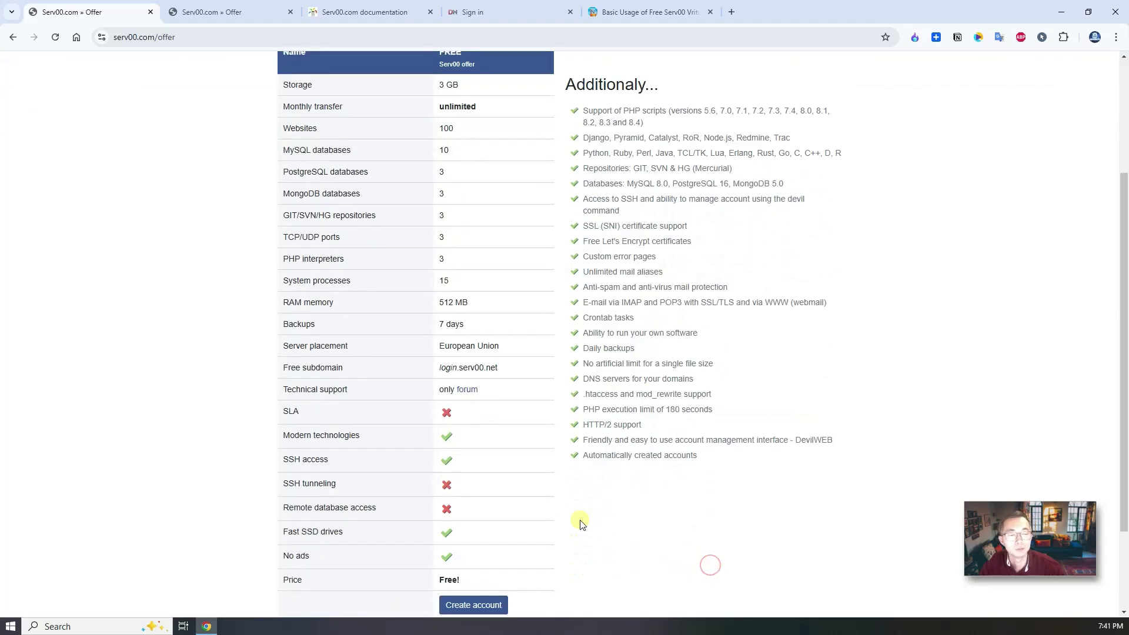
scroll(541, 538, "down", 2)
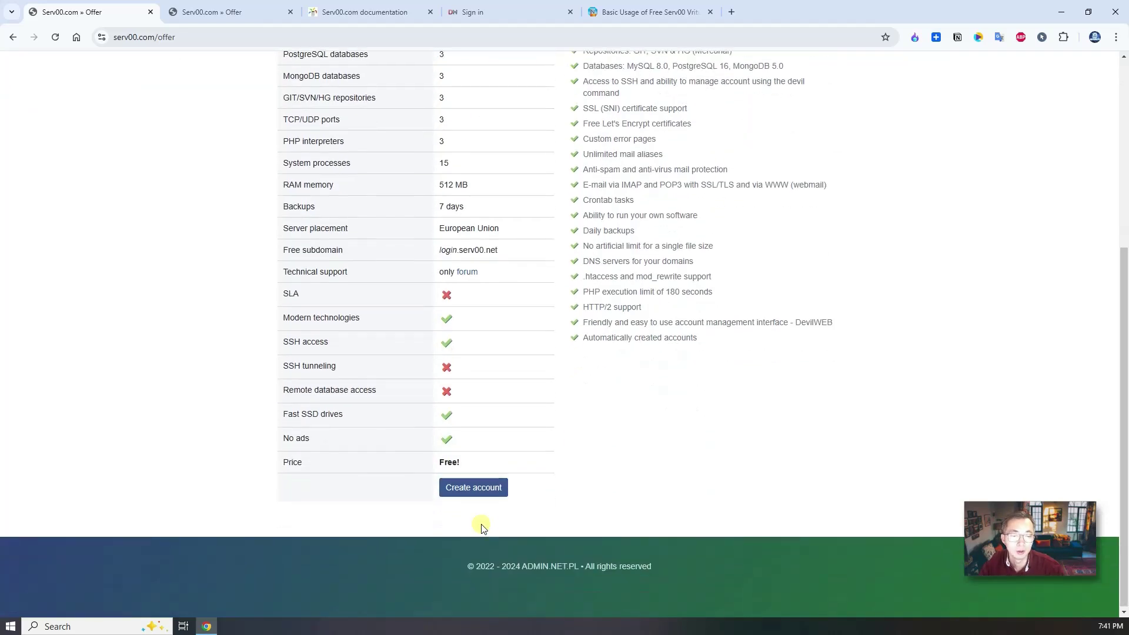
left_click(479, 490)
Fill in the first name, last name, username and e-mail address, then submit the registration.
left_click(469, 230)
type("Jon")
key("Tab")
type("Netsec")
key("Tab")
type("jonnetsec")
key("Tab")
key("Tab")
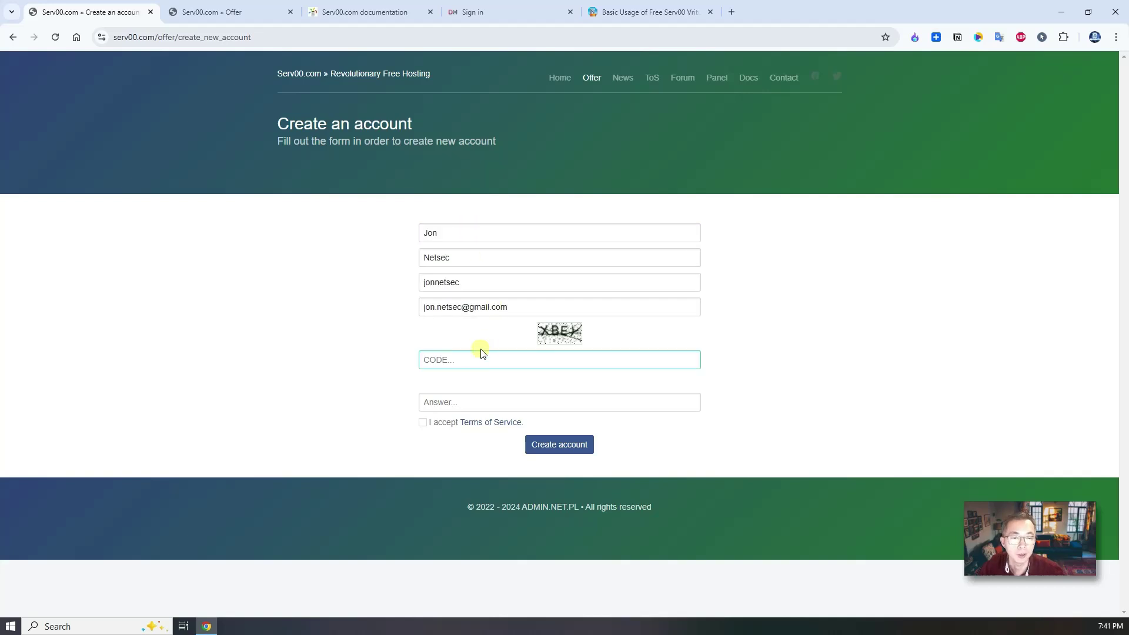
left_click(563, 445)
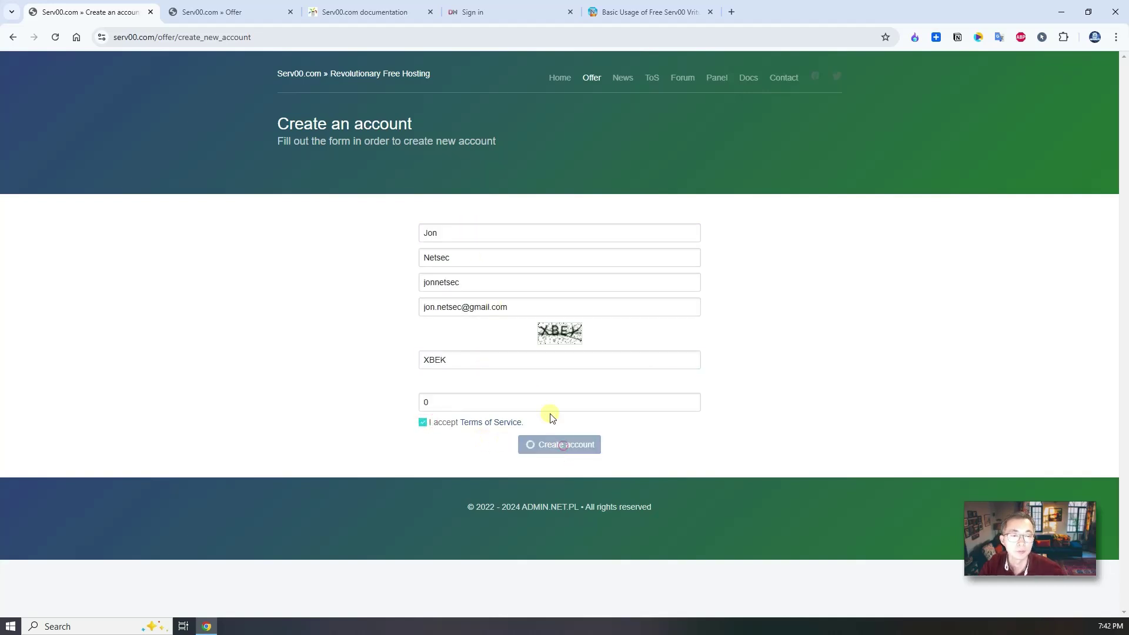
Re-enter the rejected CAPTCHA code and resubmit until the account-created confirmation appears.
double_click(512, 358)
type("MLTM")
left_click(569, 446)
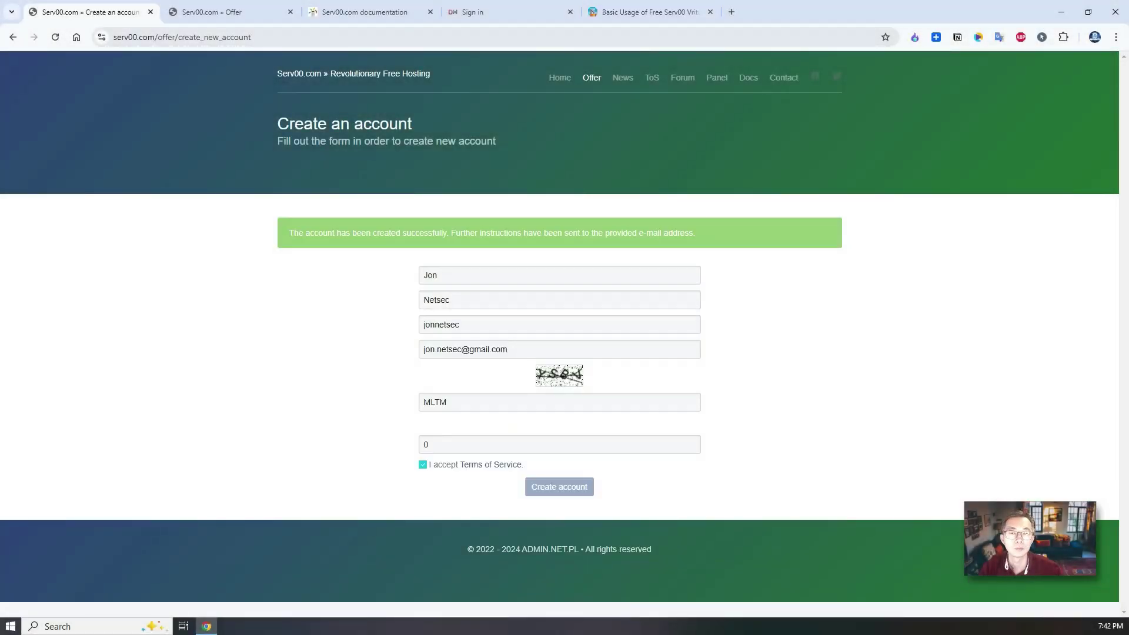
left_click_drag(3, 176, 396, 209)
left_click(396, 206)
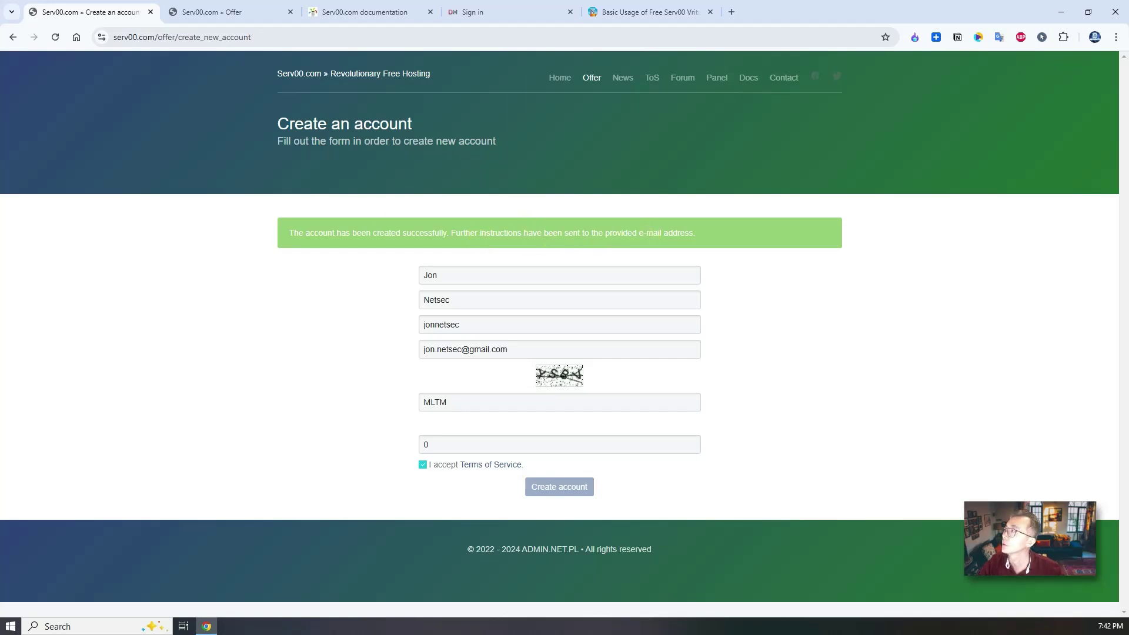
Reposition the activation email and read its heading and login details.
left_click_drag(584, 212, 545, 144)
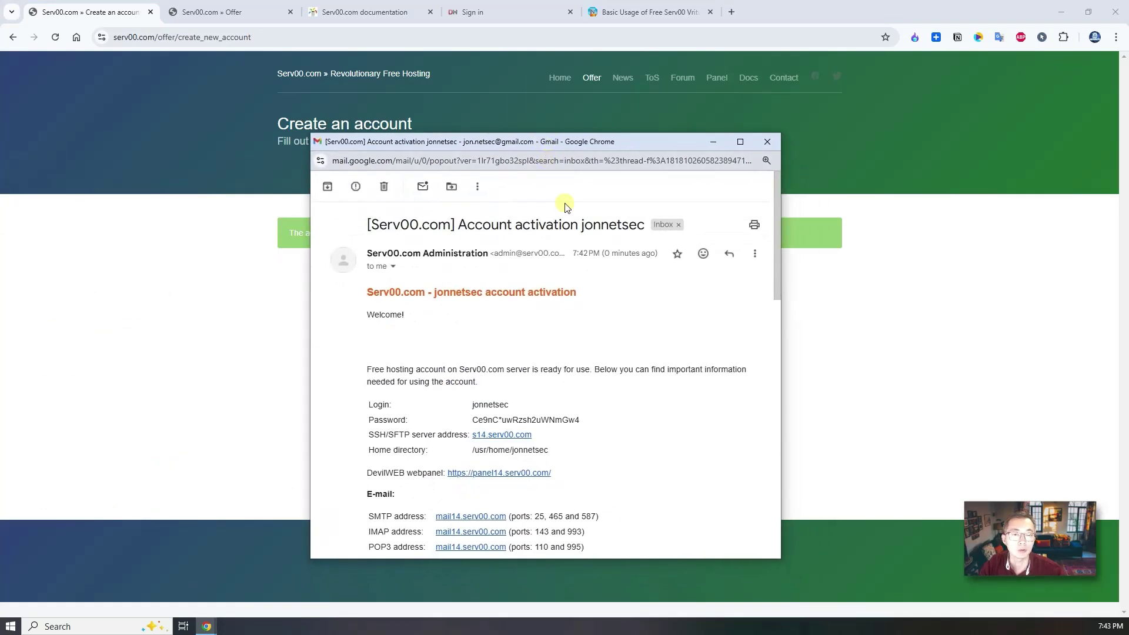
scroll(521, 250, "down", 1)
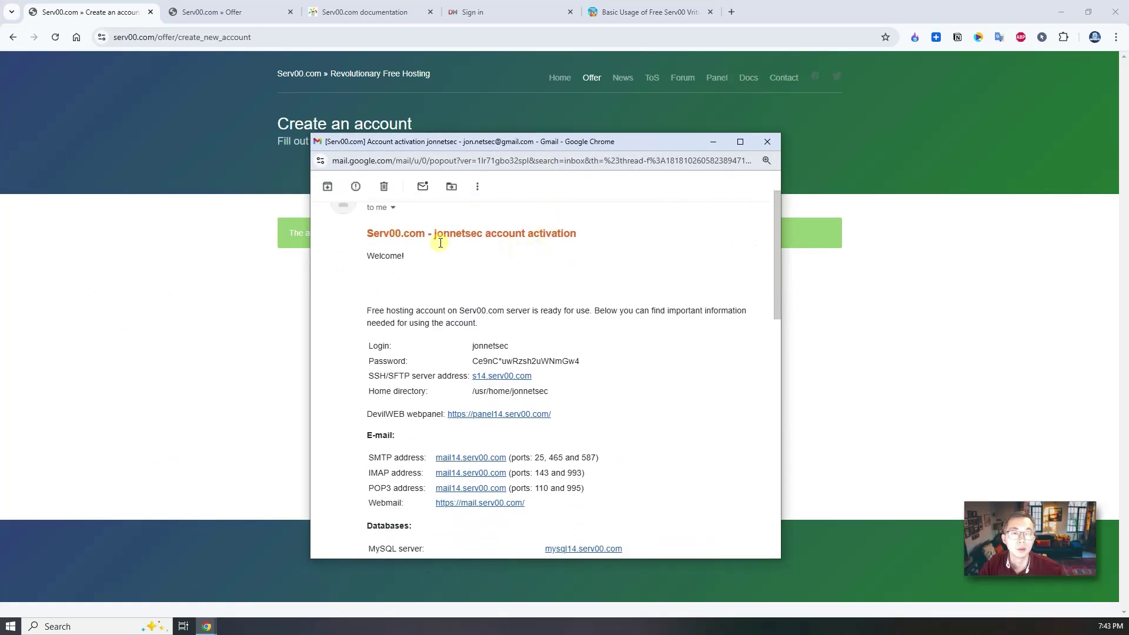
left_click_drag(434, 233, 597, 237)
left_click(596, 237)
scroll(494, 274, "down", 1)
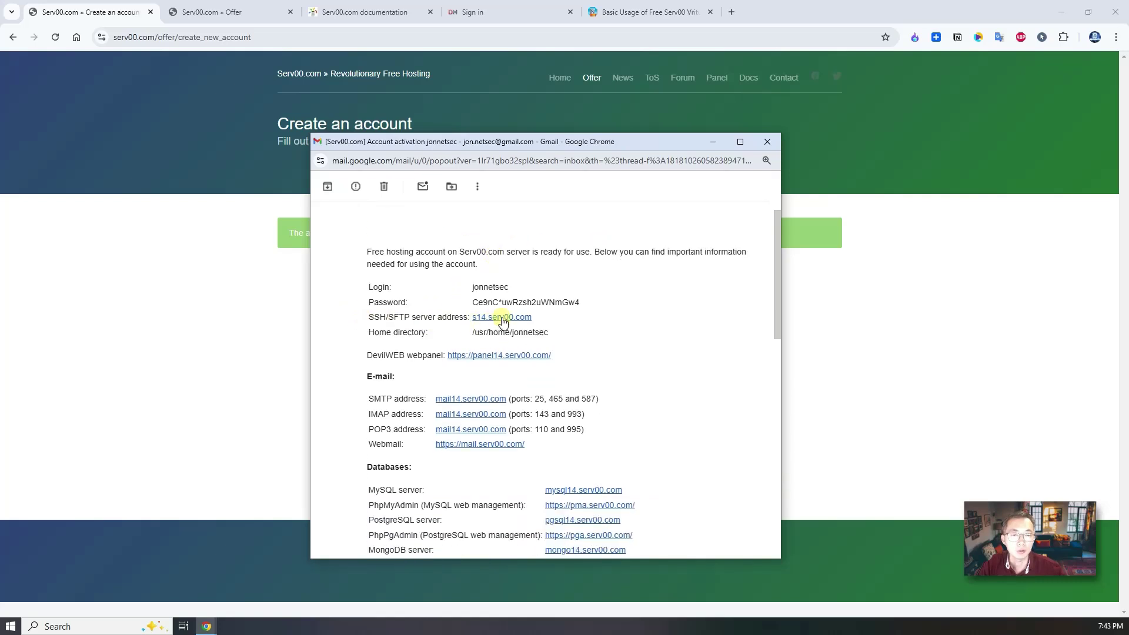
left_click_drag(368, 286, 405, 308)
left_click(405, 308)
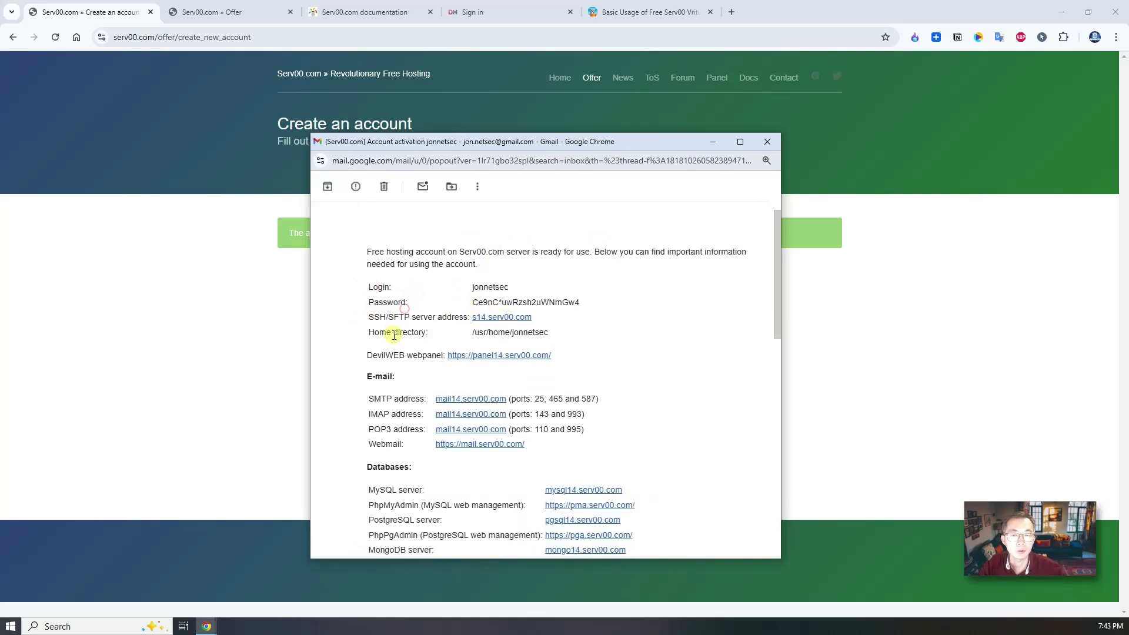
Copy the account password from the email and follow the DevilWEB webpanel link.
mouse_move(584, 306)
left_mouse_down()
mouse_move(473, 312)
mouse_move(478, 299)
mouse_move(581, 302)
left_mouse_up()
left_click(471, 302)
right_click(591, 313)
left_click(606, 318)
left_click(520, 357)
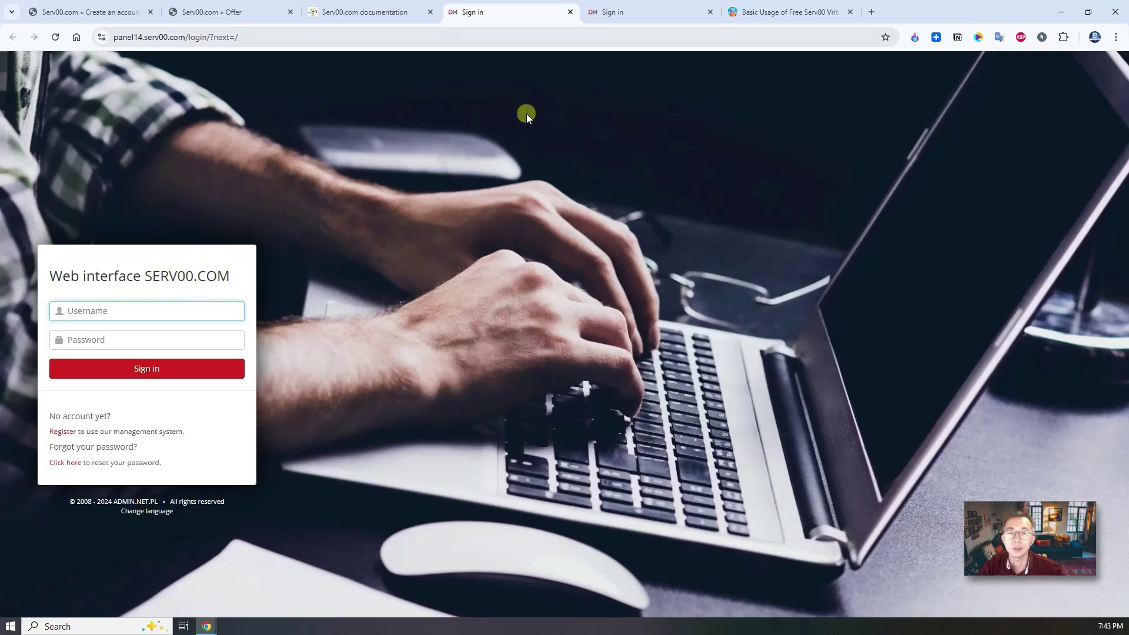
Go from the confirmation page to the panel list and choose panel14.serv00.com.
left_click(334, 11)
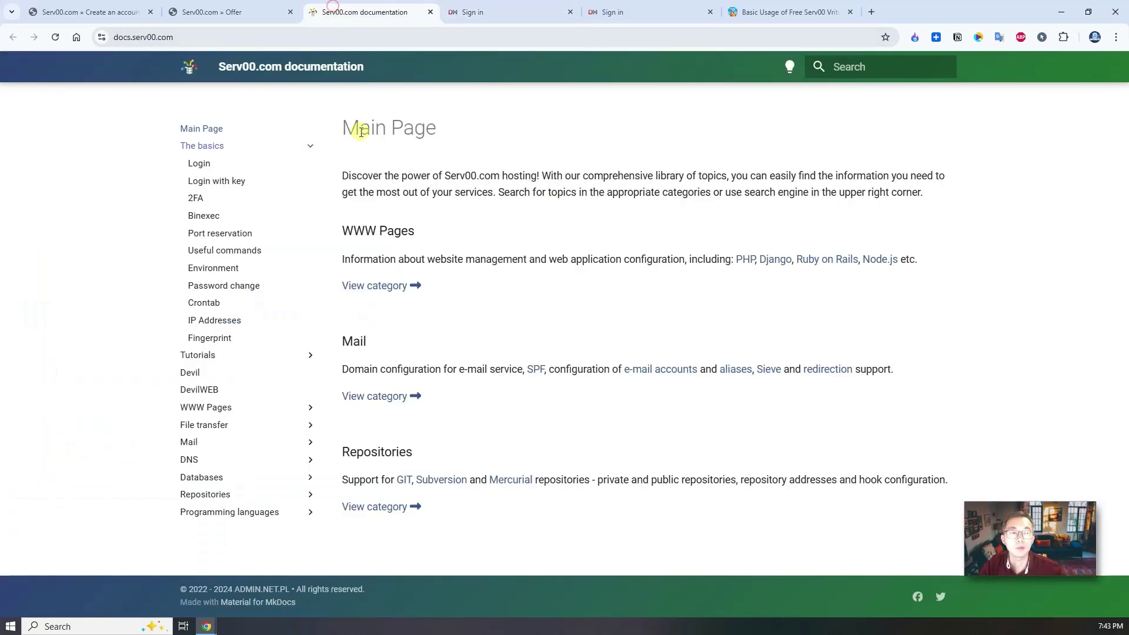
left_click(223, 10)
left_click(118, 8)
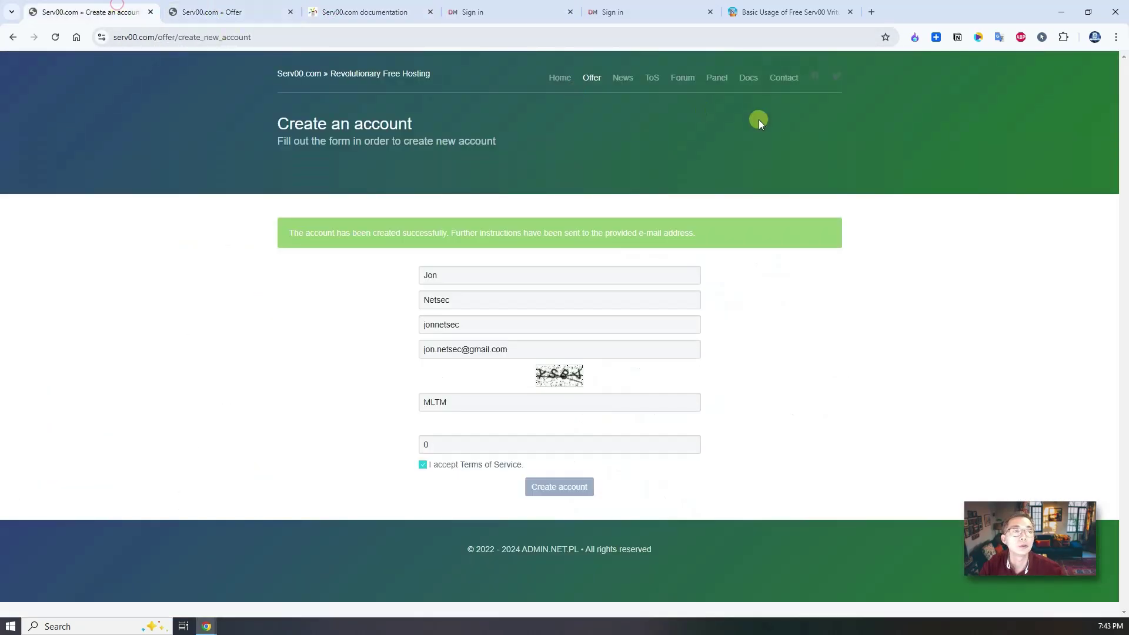
left_click(717, 78)
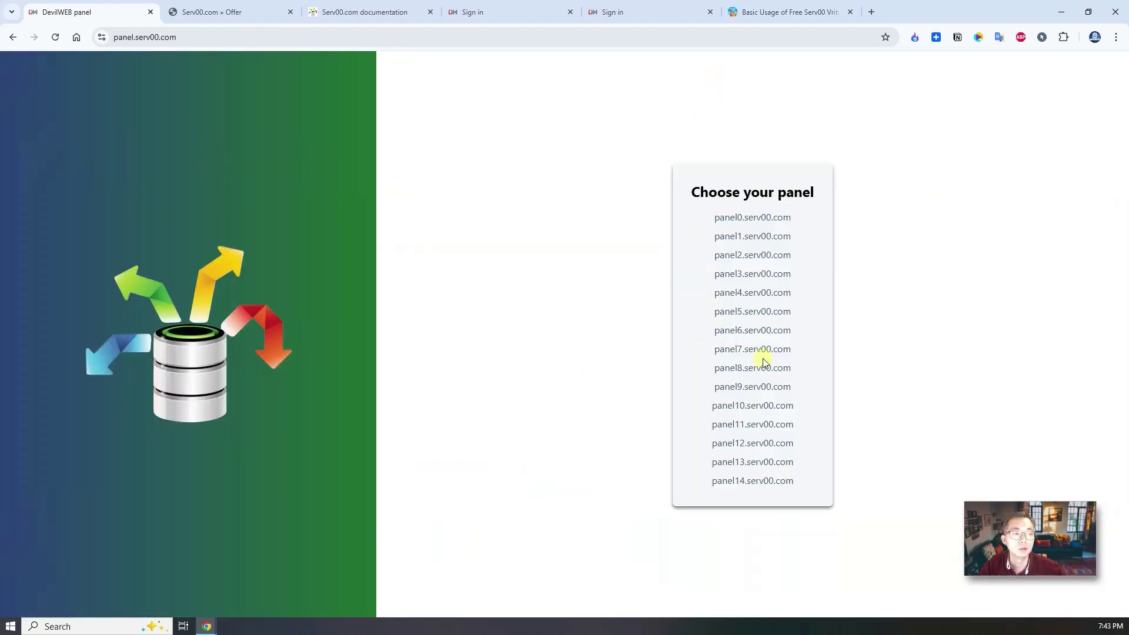
left_click(731, 482)
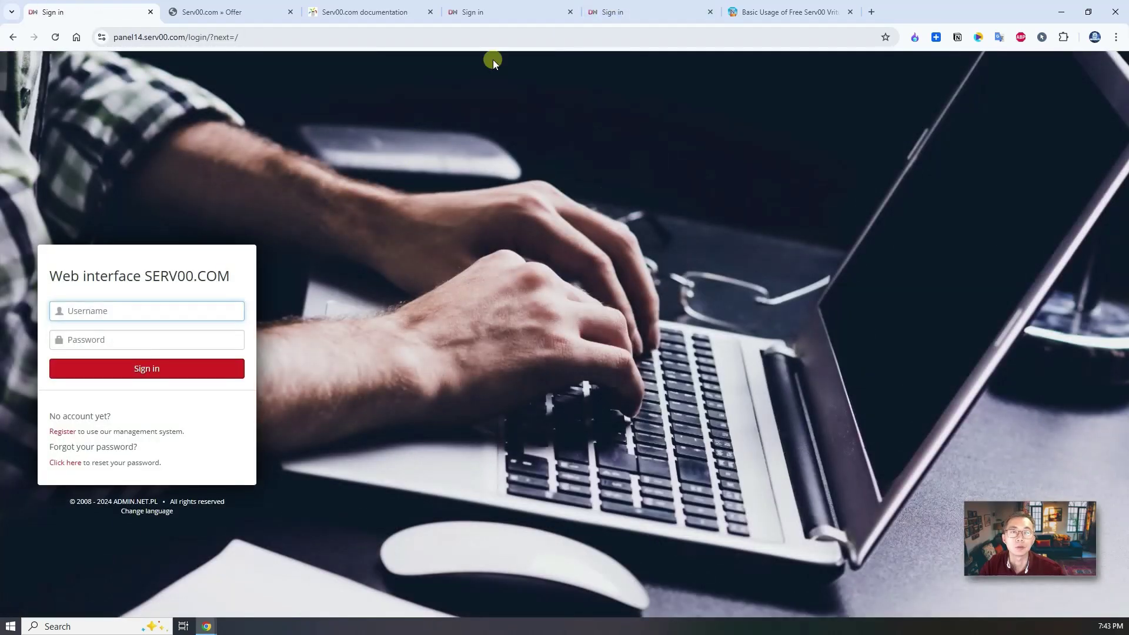
Sign in to panel14 with the new account's username and the pasted password.
left_click(164, 309)
left_click(186, 269)
left_click(170, 305)
type("jon")
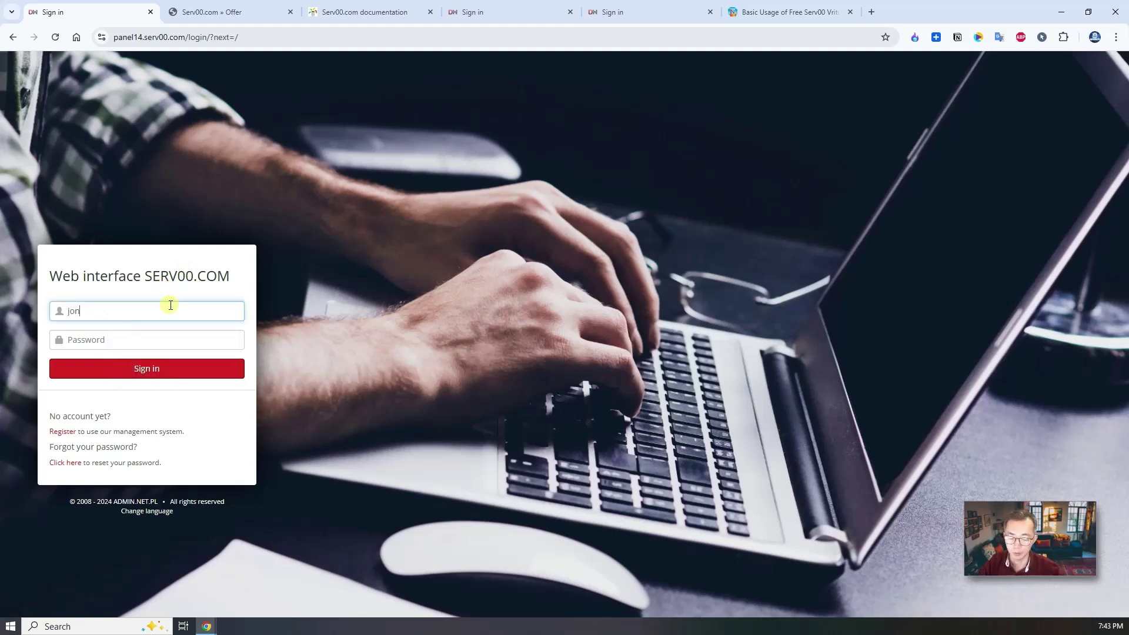
type("netsec")
key("Tab")
key("ctrl+v")
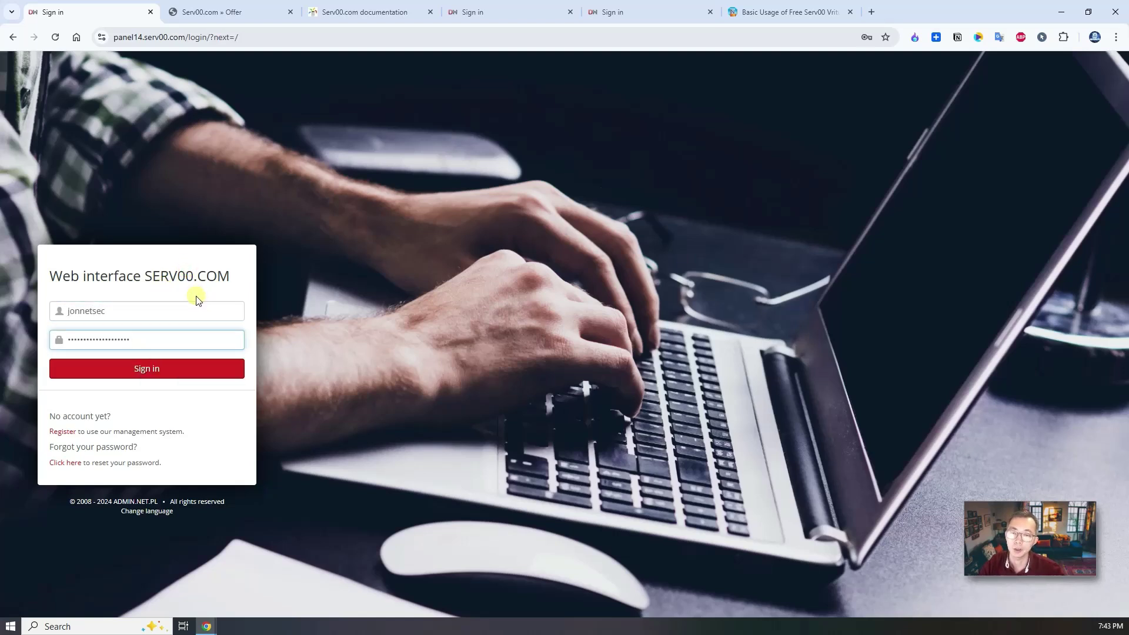
left_click(184, 378)
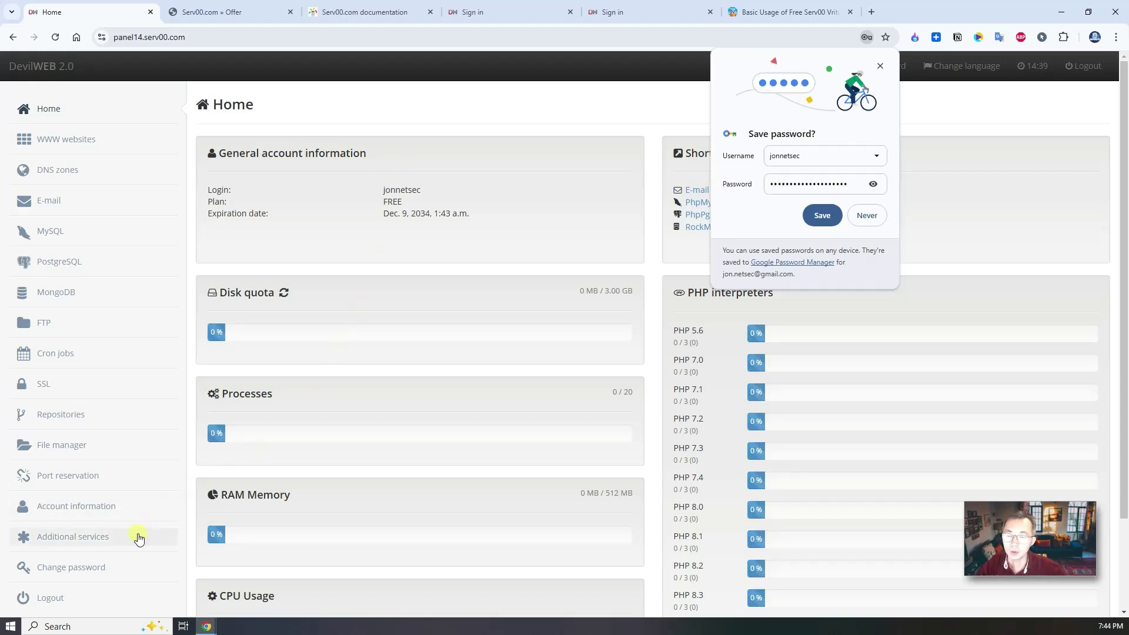
Scroll the DevilWEB dashboard, then return to the 51sec Serv00 notes at the SSH login section.
scroll(139, 540, "down", 2)
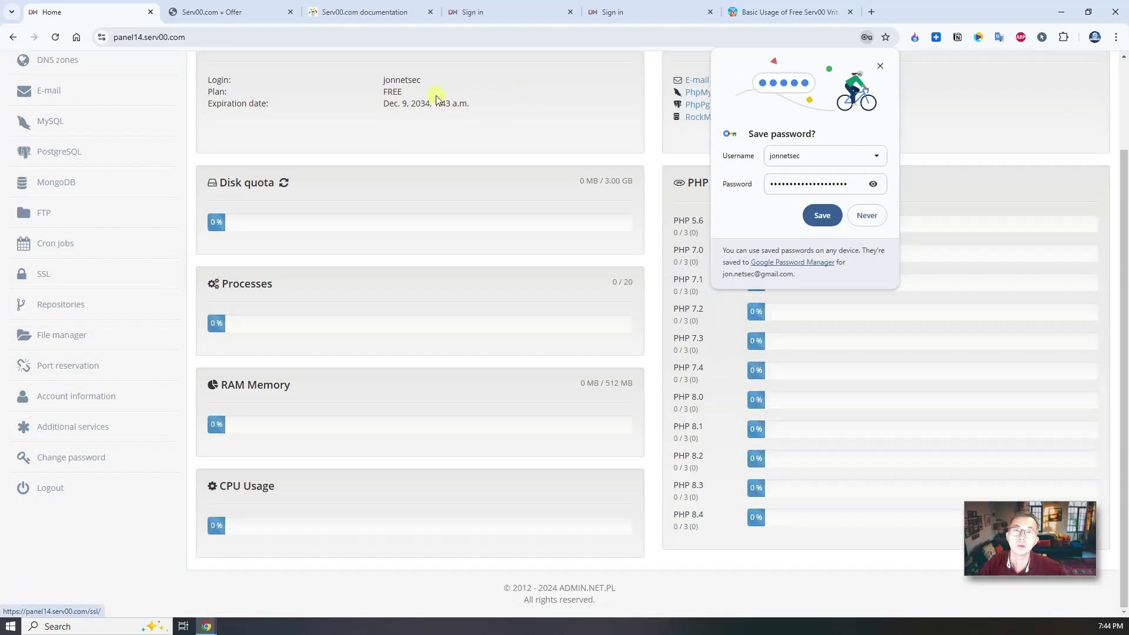
left_click(783, 12)
scroll(420, 284, "down", 20)
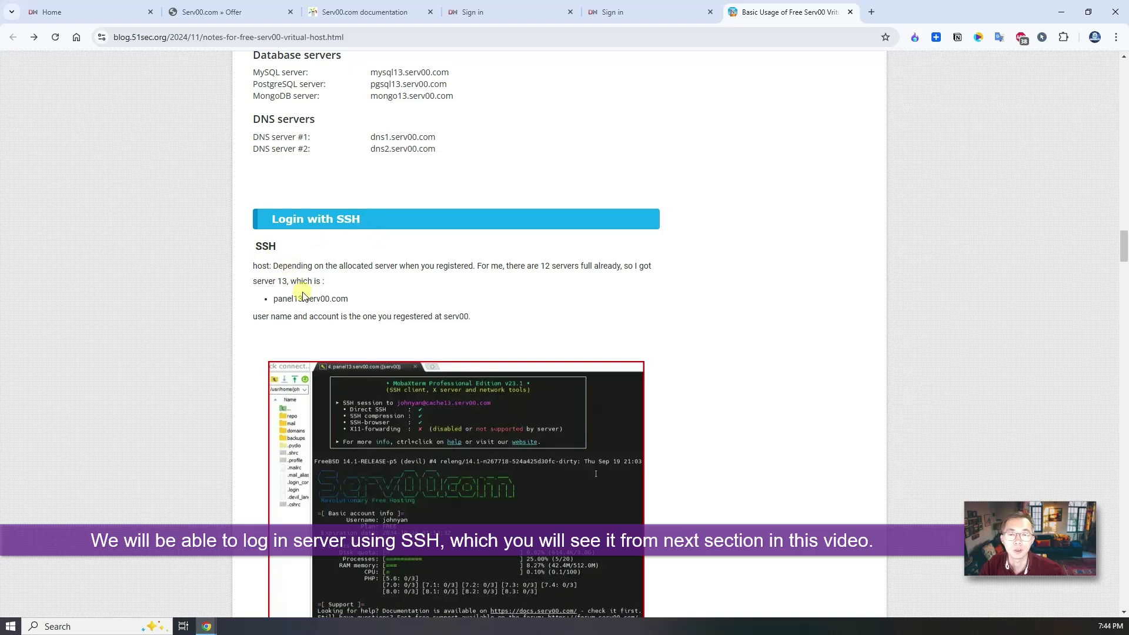
Skim the blog's Serv00 notes from SSH login through mailbox setup, then return to the Serv00 offer page.
scroll(412, 353, "down", 7)
scroll(423, 365, "down", 3)
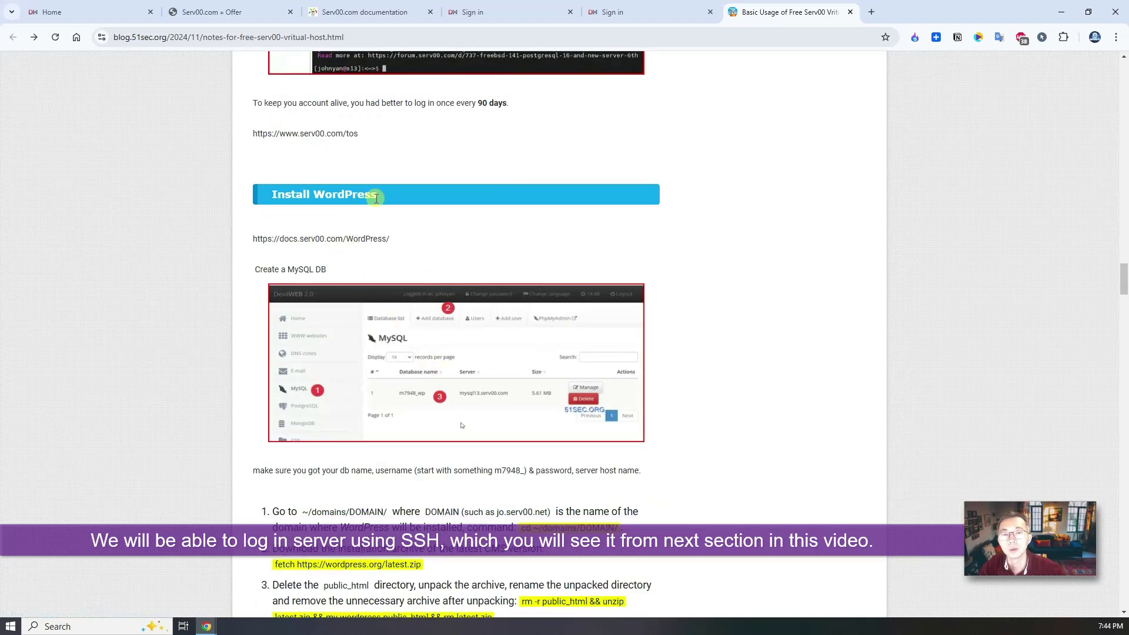
scroll(486, 421, "down", 8)
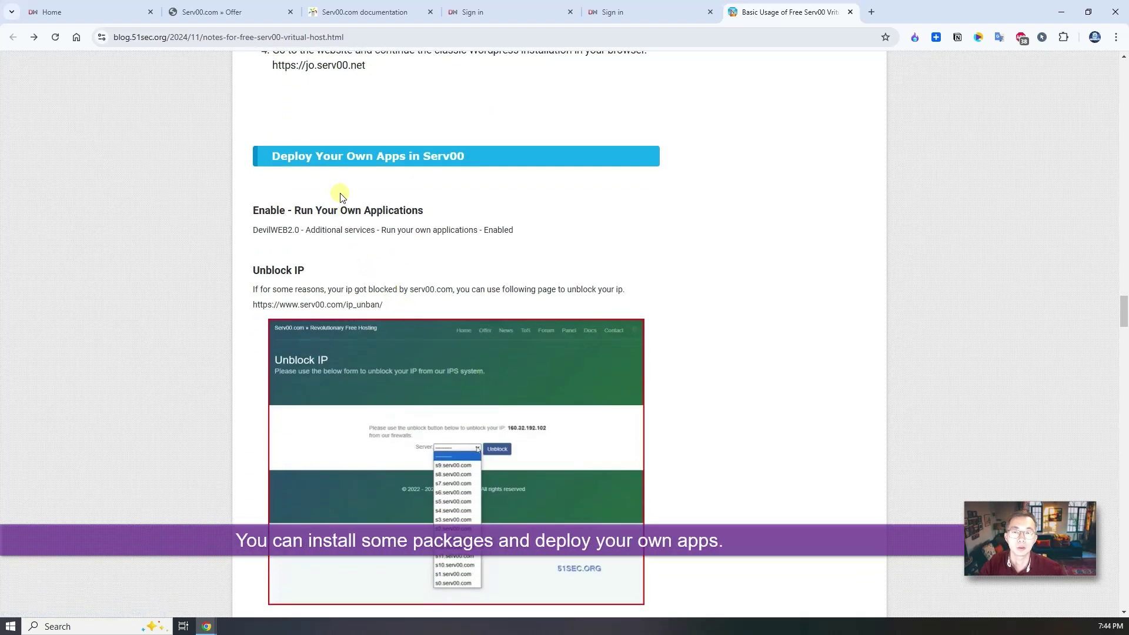
scroll(376, 318, "down", 3)
scroll(380, 325, "down", 20)
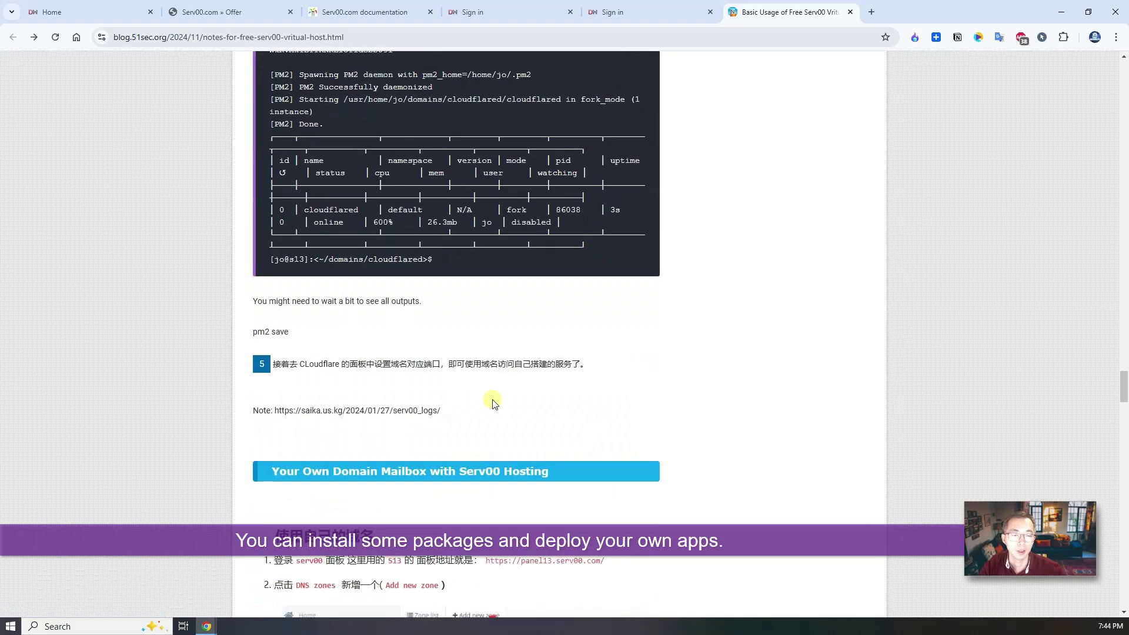
scroll(511, 407, "down", 9)
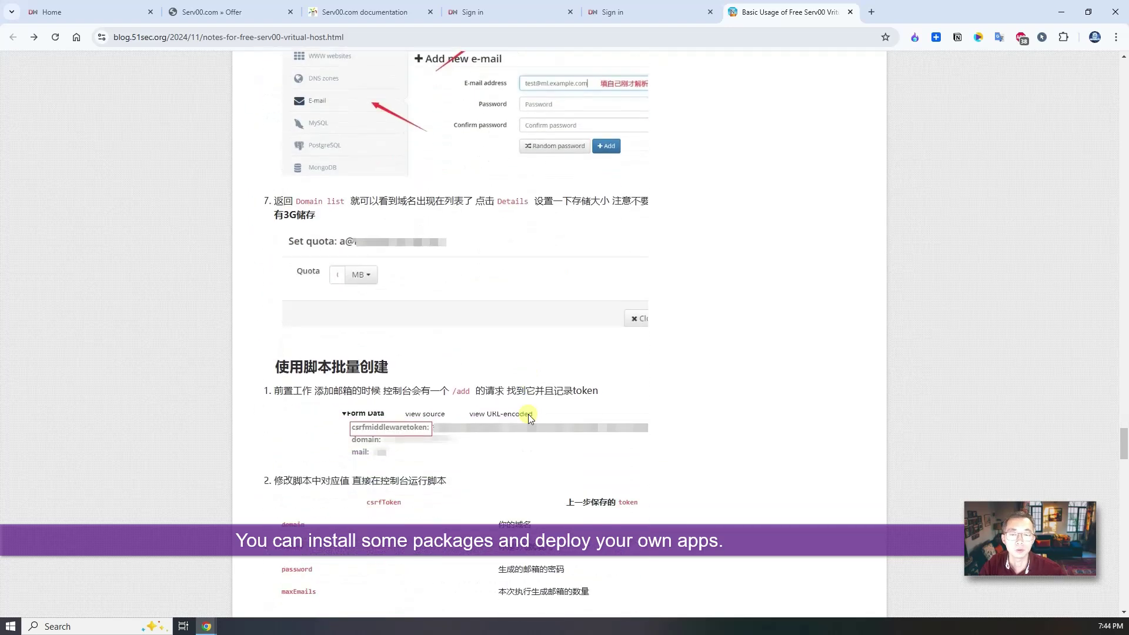
scroll(529, 414, "up", 7)
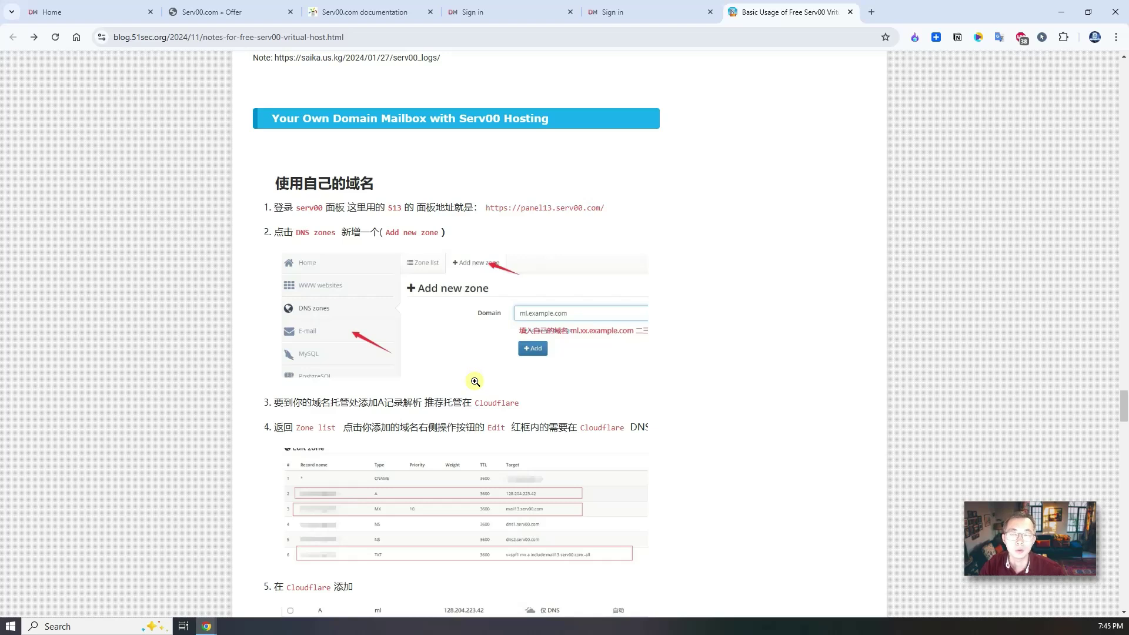
left_click(234, 11)
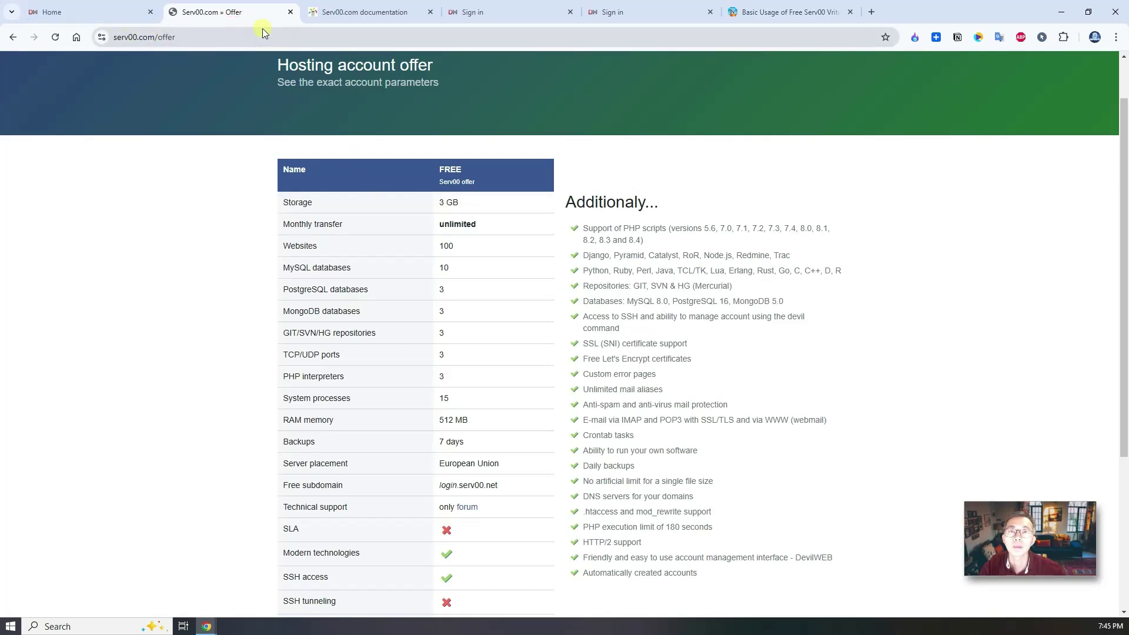
From DevilWEB's WWW websites list, select the serv00.net domain and open it in a new tab.
left_click(388, 13)
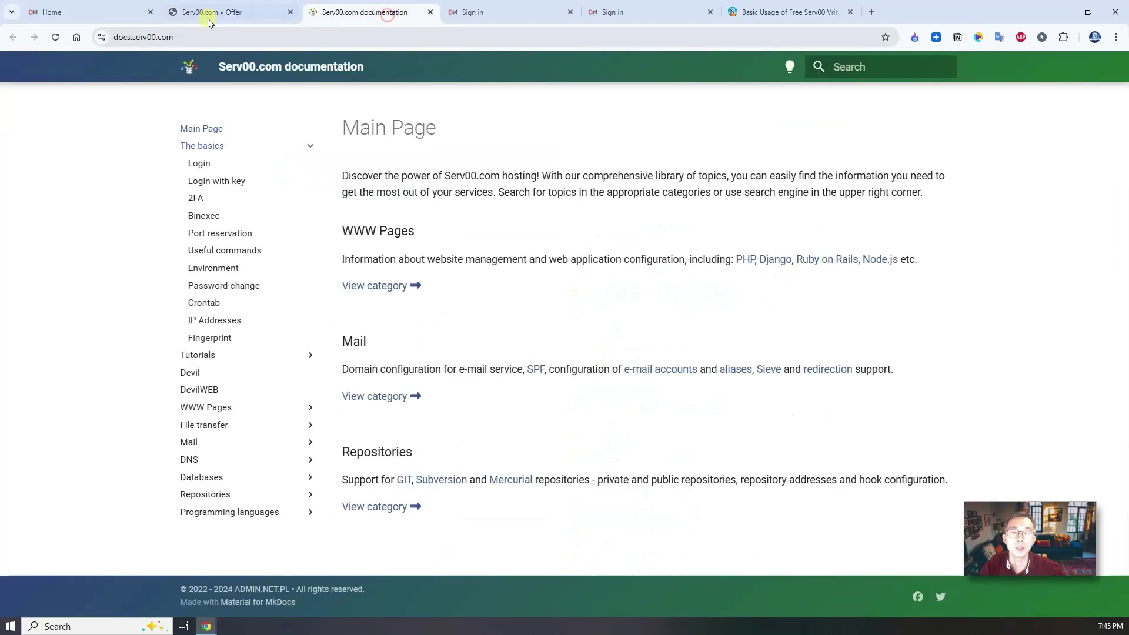
left_click(107, 7)
scroll(106, 156, "up", 2)
left_click(94, 134)
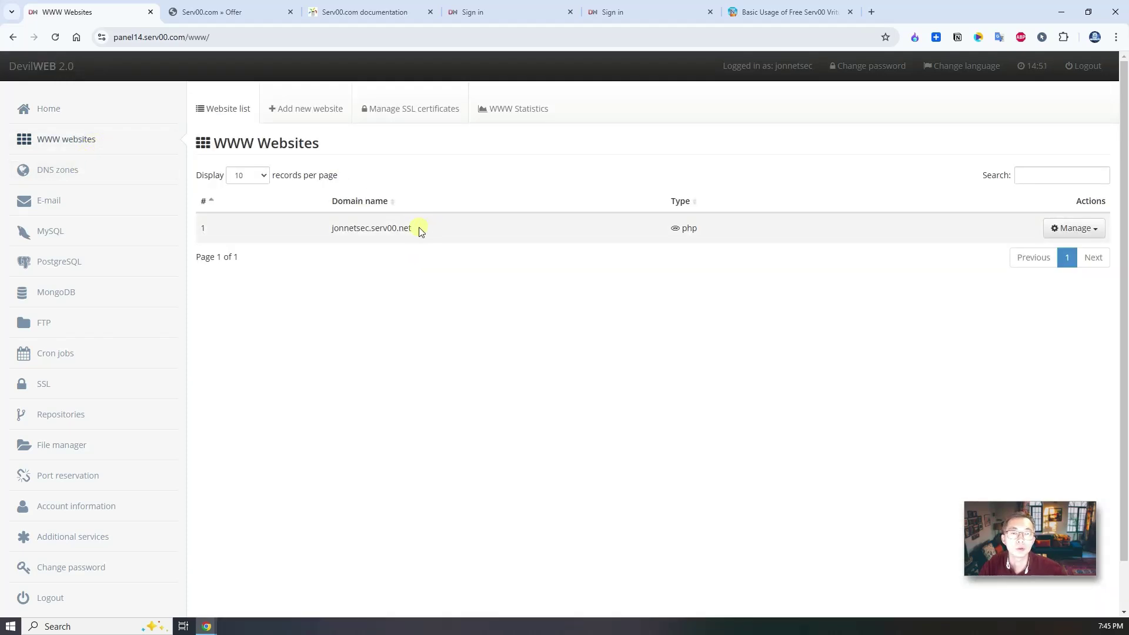
left_click_drag(421, 231, 324, 228)
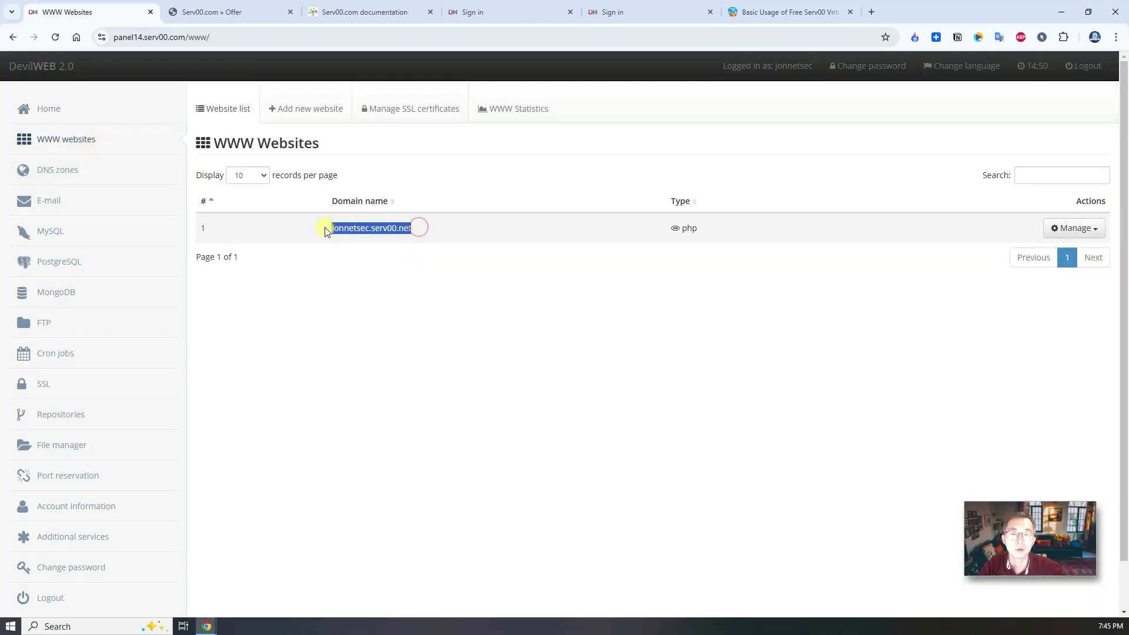
right_click(385, 230)
left_click(460, 278)
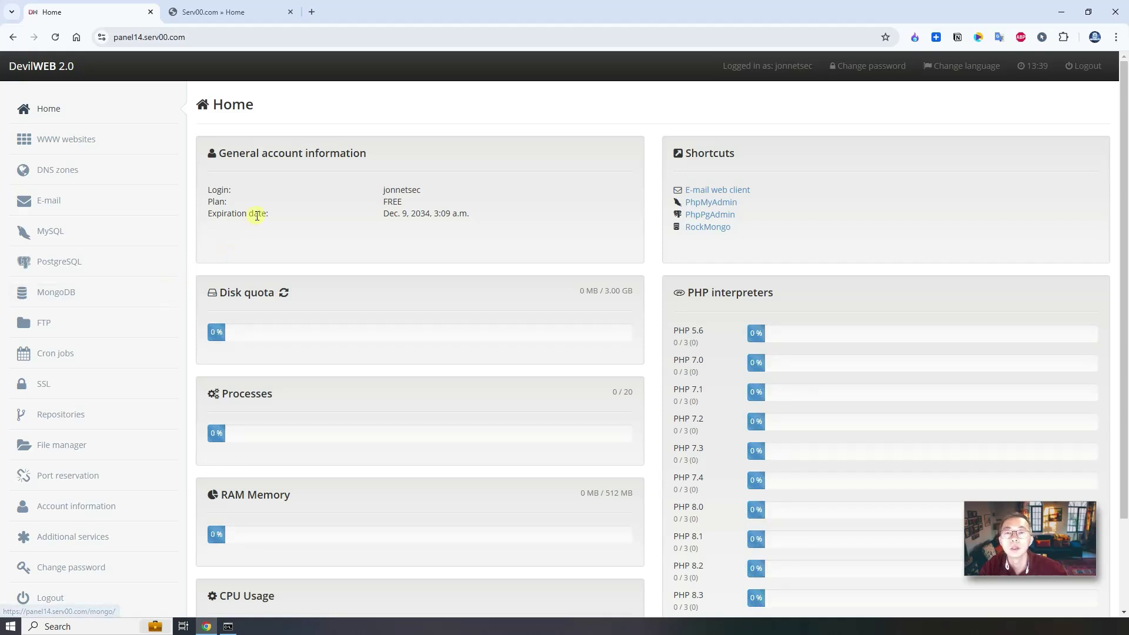
Highlight the 'Expiration date' label and its value, Dec. 9, 2034, 3:09 a.m.
left_click_drag(209, 211, 266, 212)
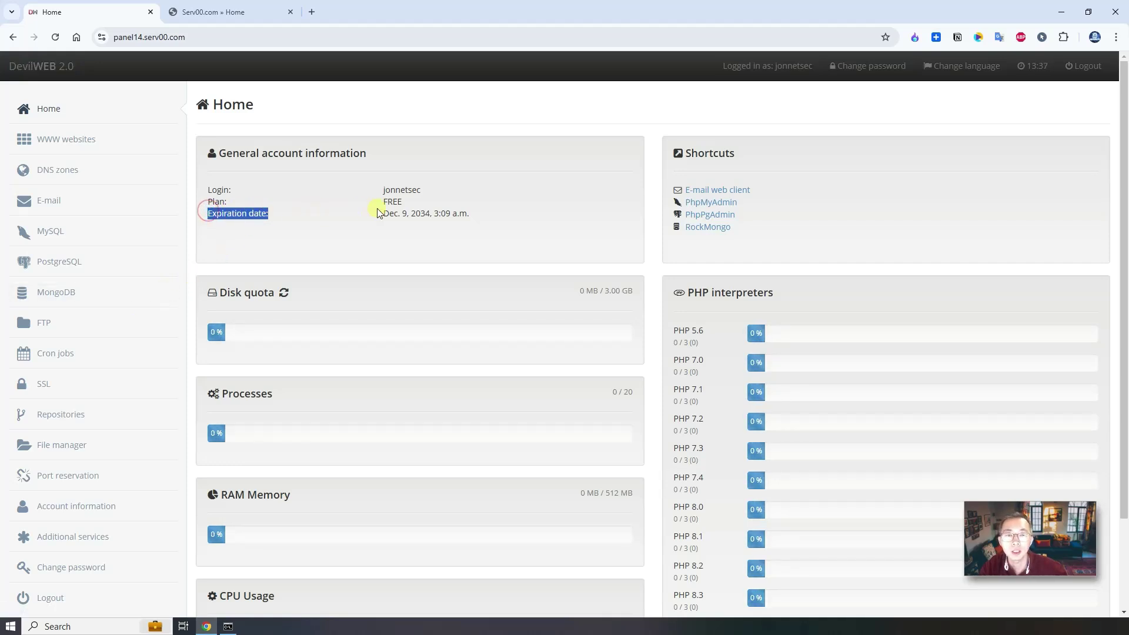
left_click_drag(469, 213, 381, 218)
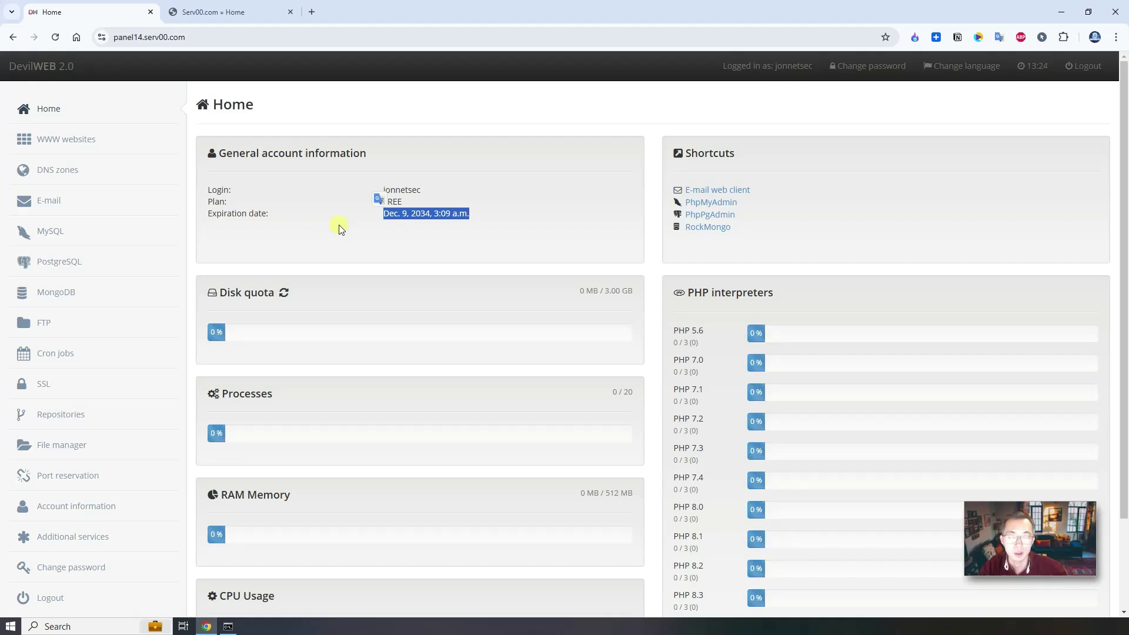
From the Serv00 homepage, go to Docs > Tutorials > WordPress and scroll into the guide.
left_click(213, 13)
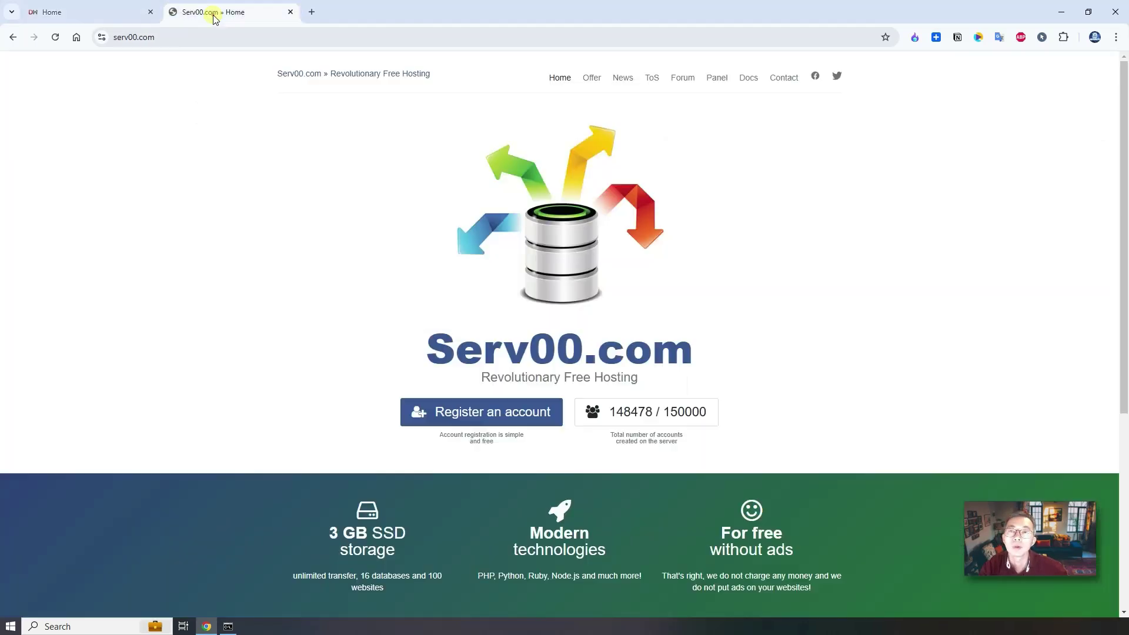
left_click(748, 81)
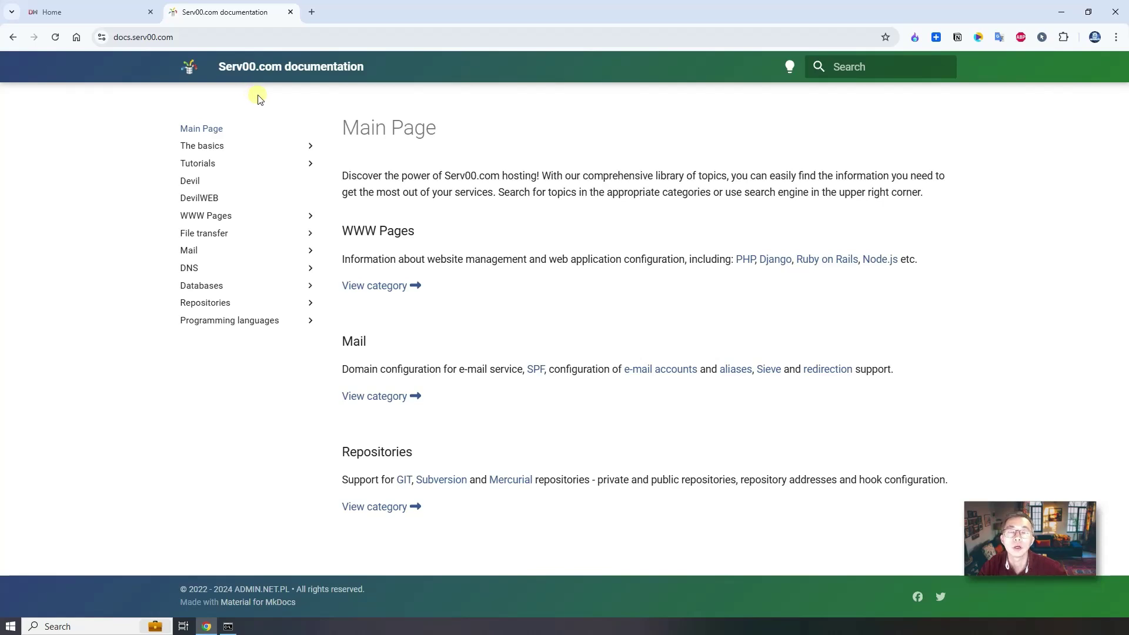
left_click(257, 168)
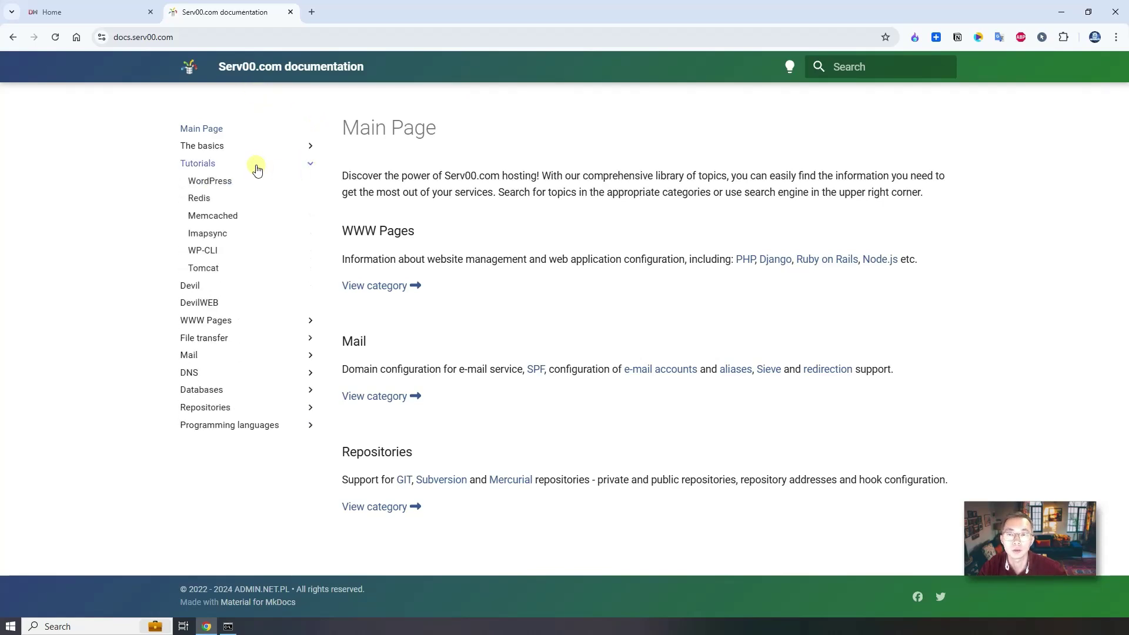
left_click(245, 180)
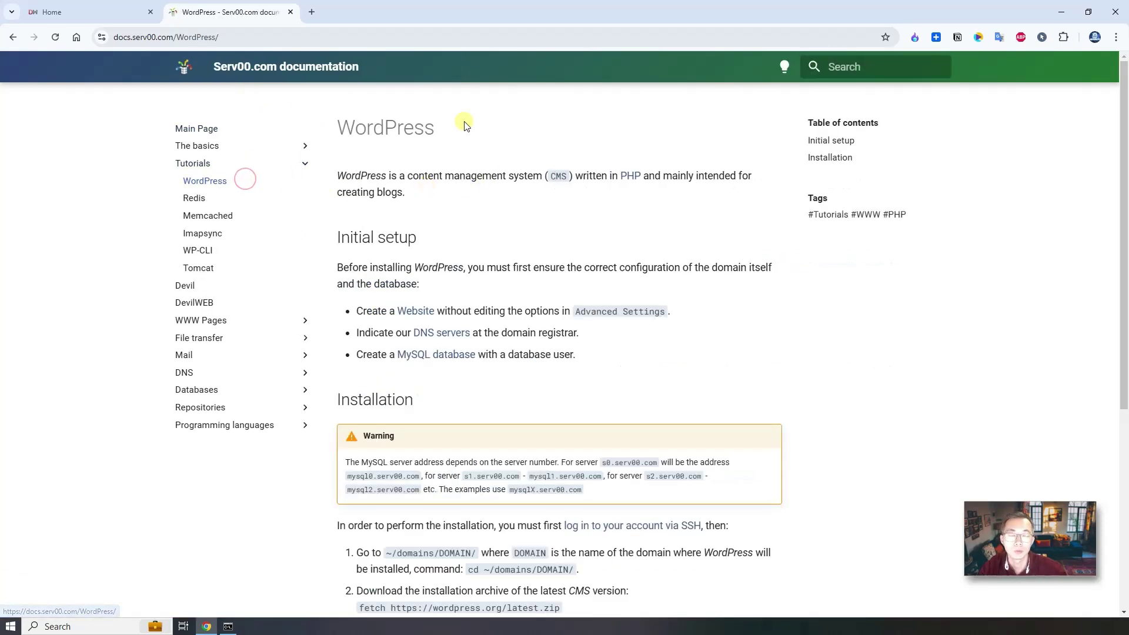
scroll(524, 353, "down", 5)
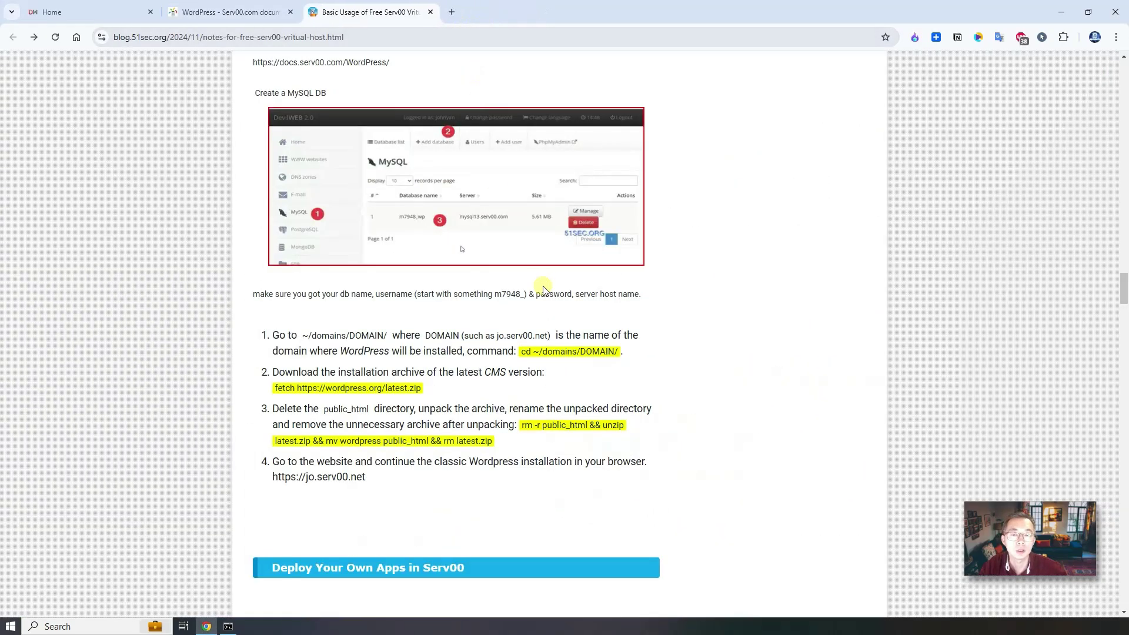
Scroll back up to the blog's 'Install WordPress' header with the Create a MySQL DB screenshot.
scroll(539, 310, "up", 1)
scroll(539, 310, "up", 1)
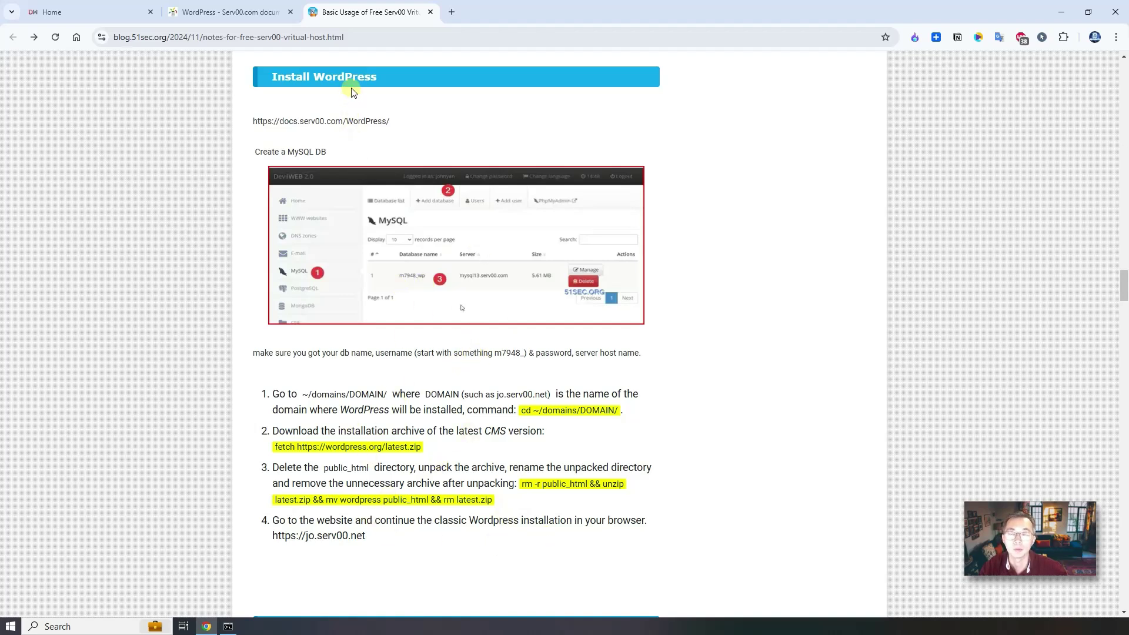
Add a MySQL database named wp, filling the password confirmation from the saved password.
left_click(103, 13)
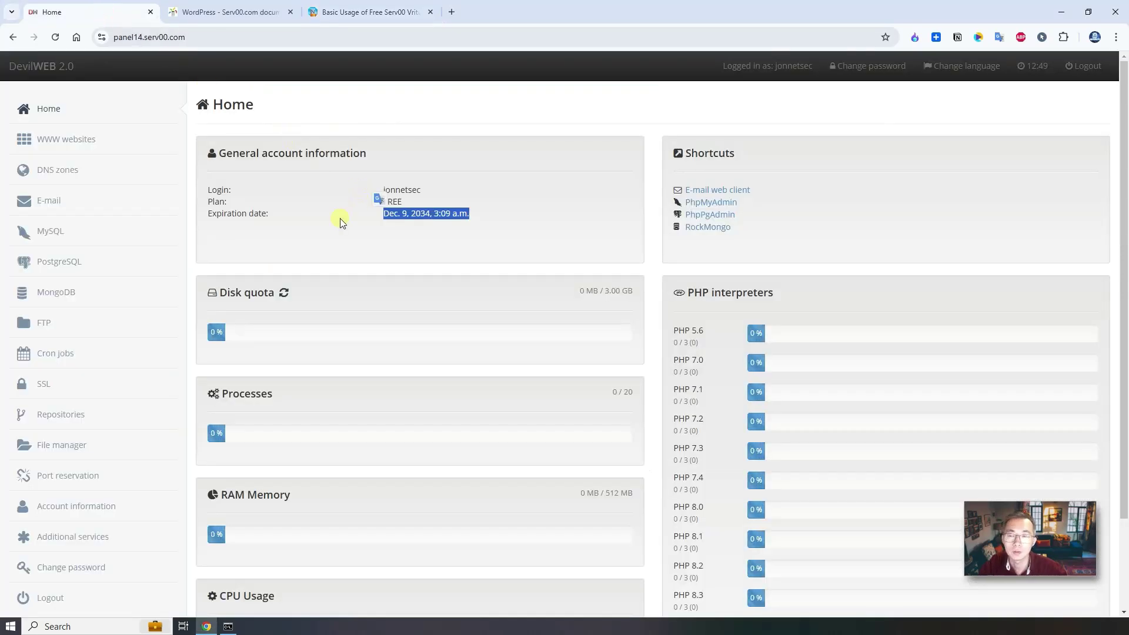
left_click(96, 231)
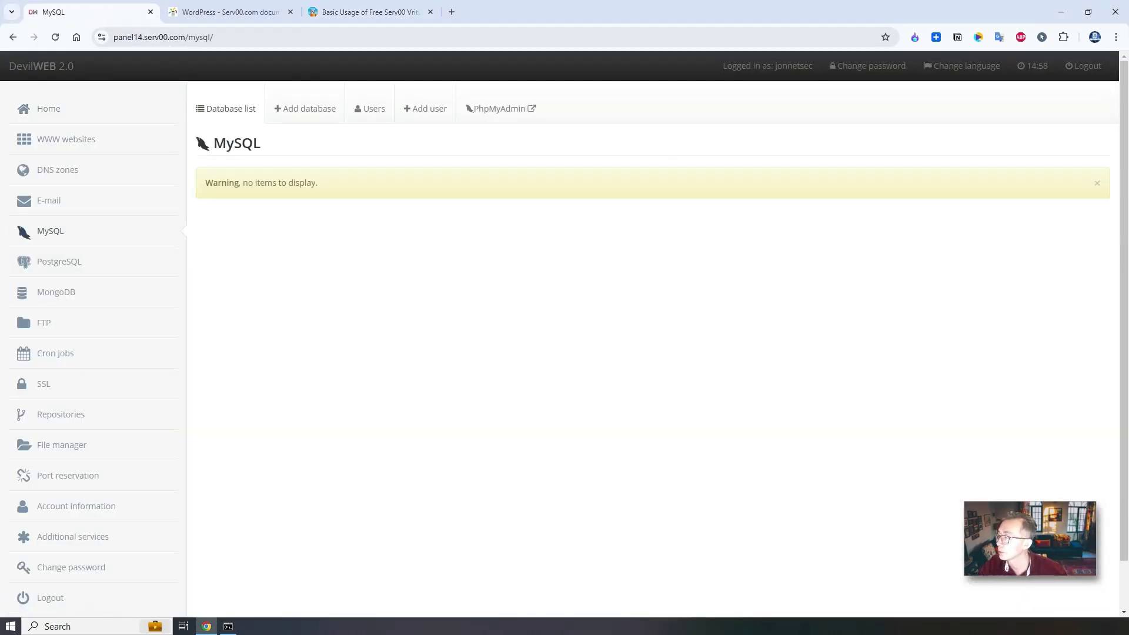
left_click(300, 112)
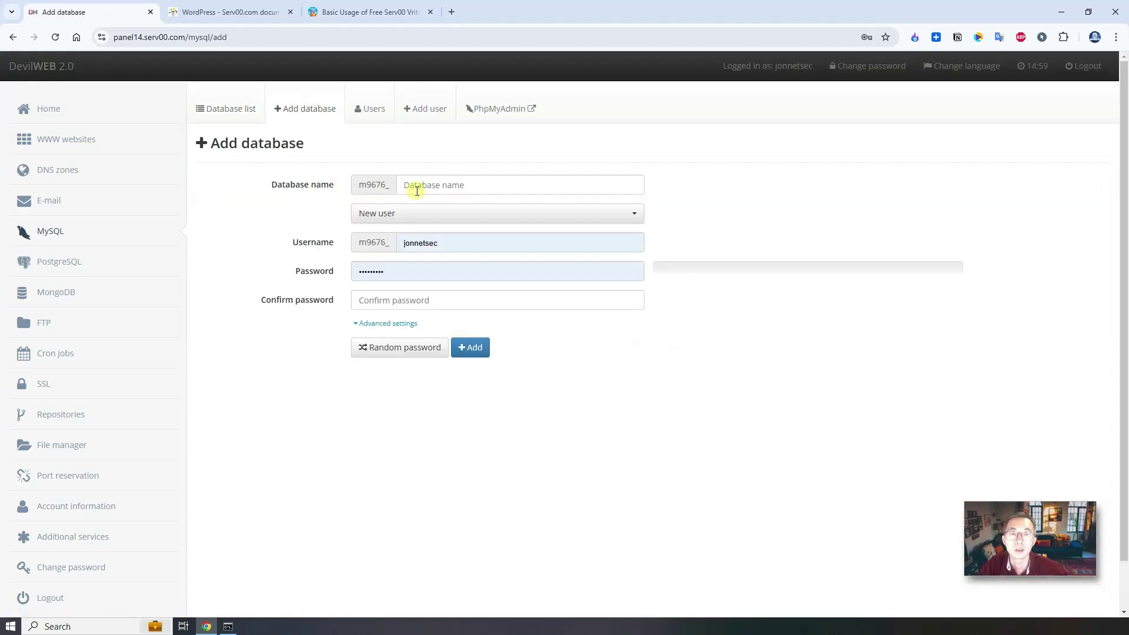
left_click(444, 186)
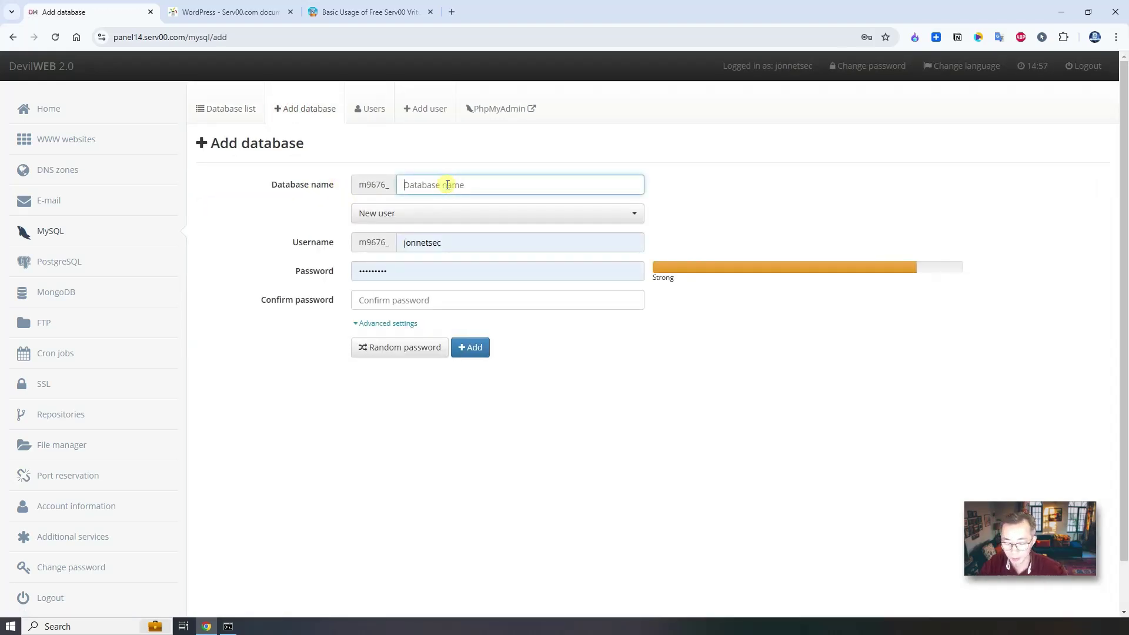
type("wp")
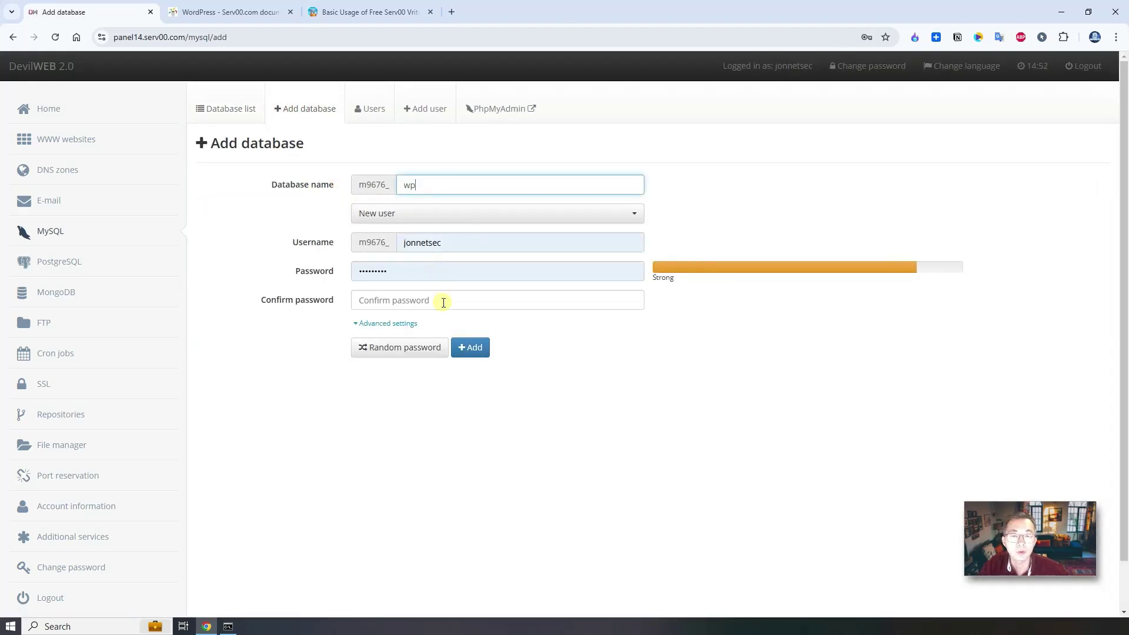
left_click(444, 302)
left_click(493, 330)
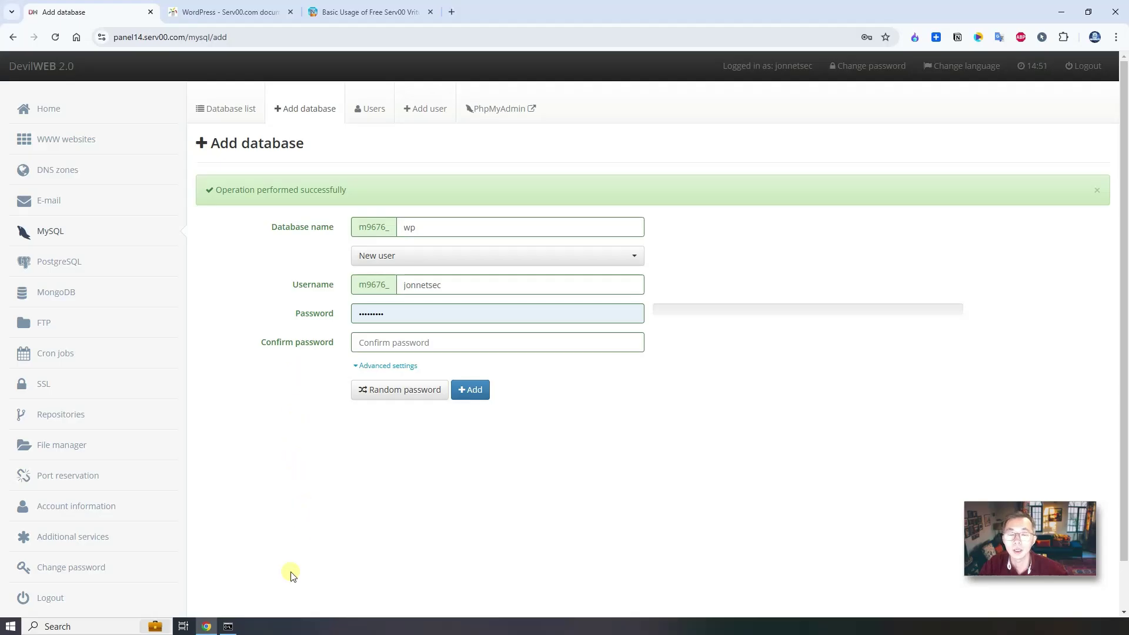
left_click(228, 626)
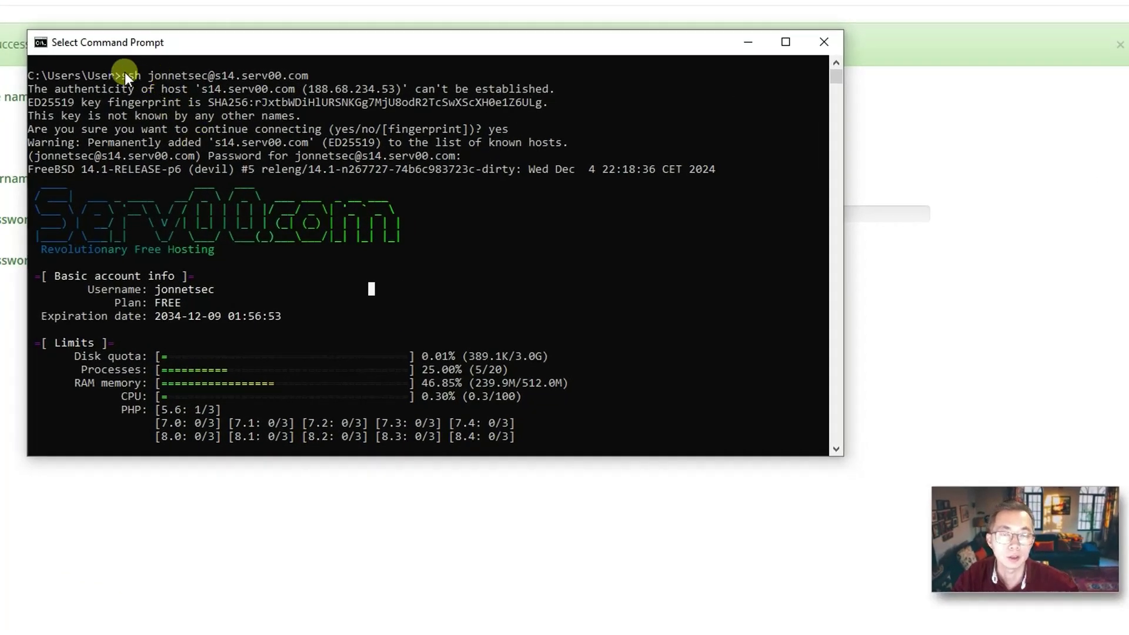
Highlight the ssh login command and host warning, then exit the SSH session.
left_click_drag(121, 72, 299, 79)
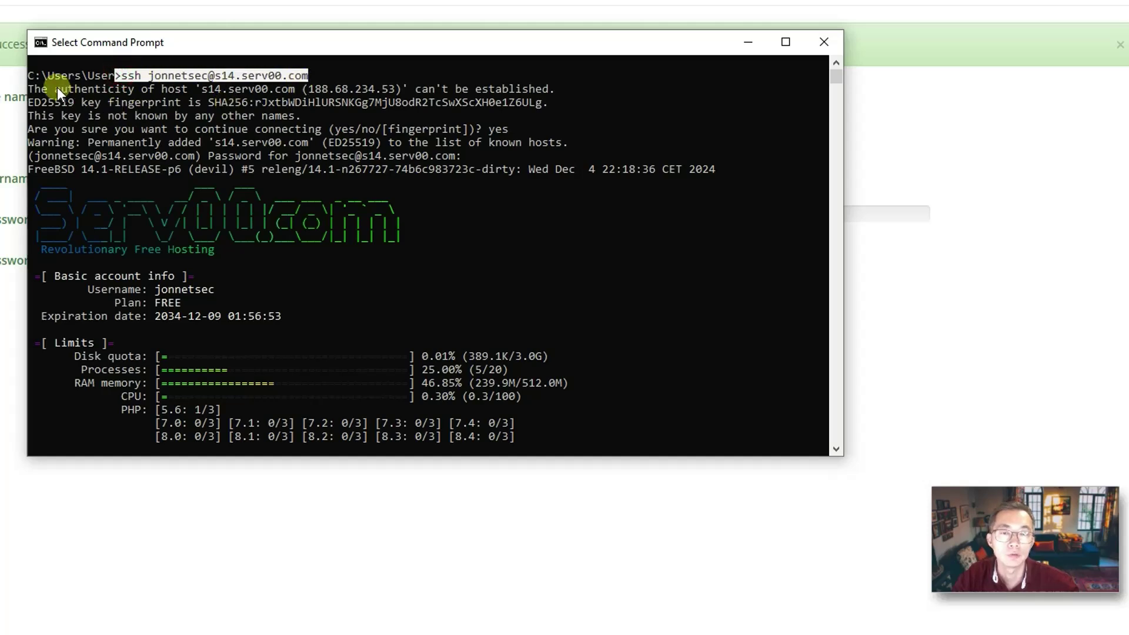
left_click_drag(57, 87, 168, 91)
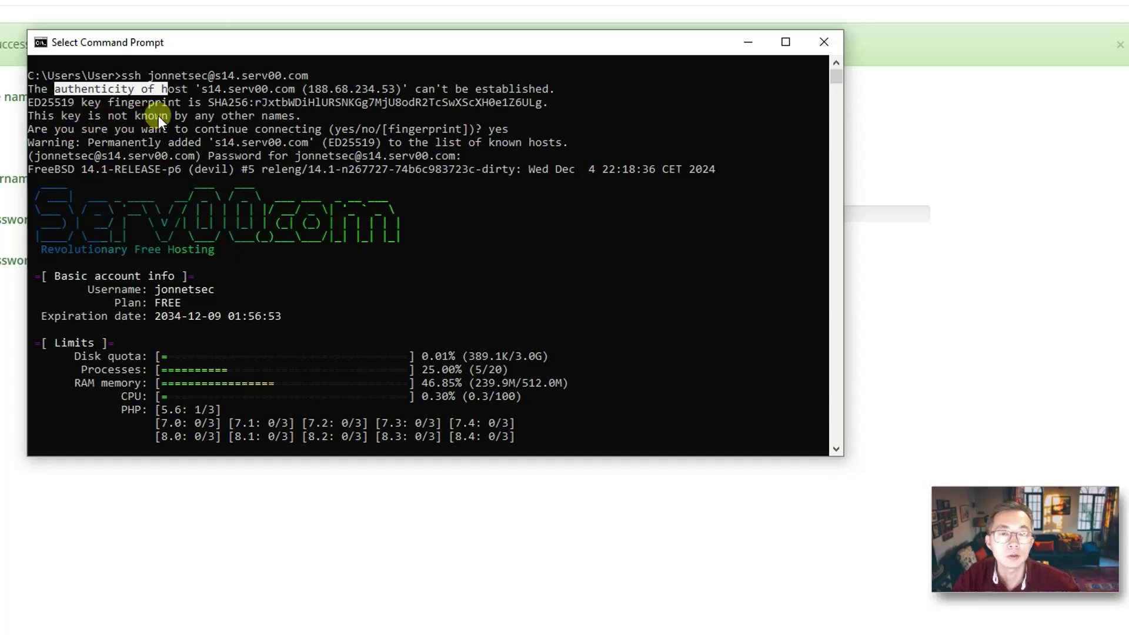
left_click(304, 117)
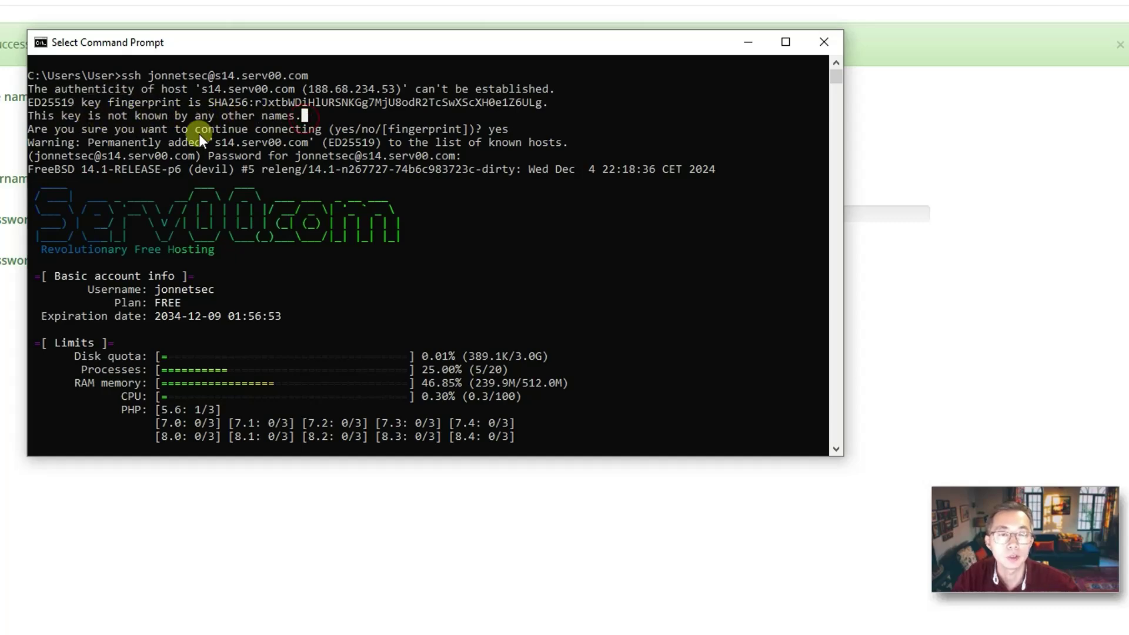
type("exit")
key("Return")
Rerun the ssh command to reconnect to s14.serv00.com and highlight the login lines.
key("Up")
key("Return")
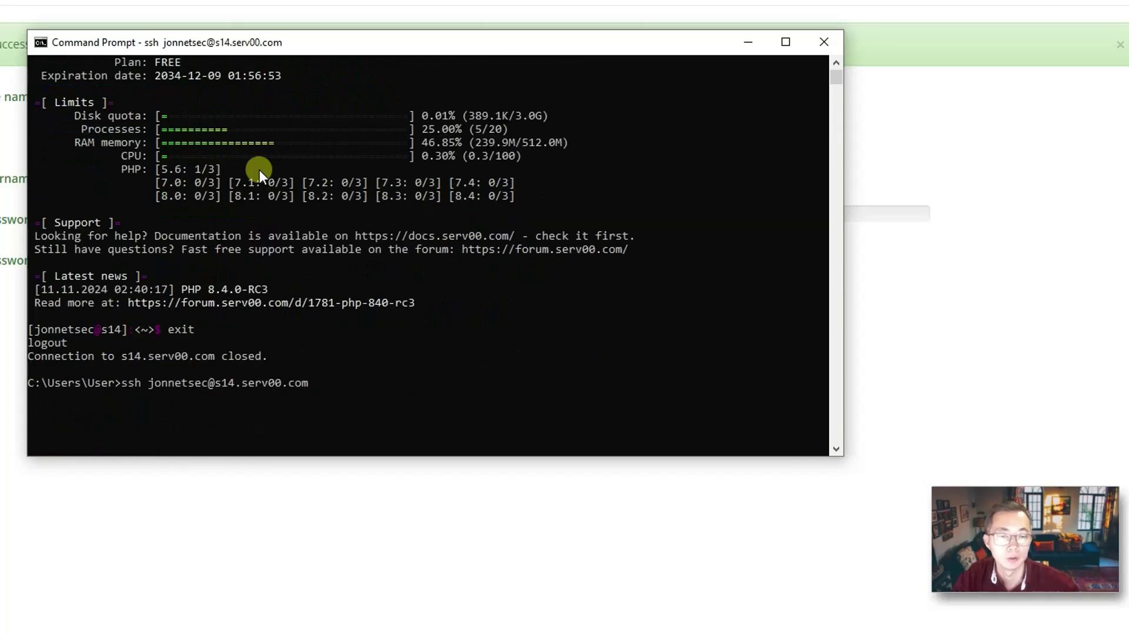
left_click_drag(122, 383, 302, 383)
left_click(160, 384)
left_click_drag(216, 383, 314, 387)
left_click(495, 410)
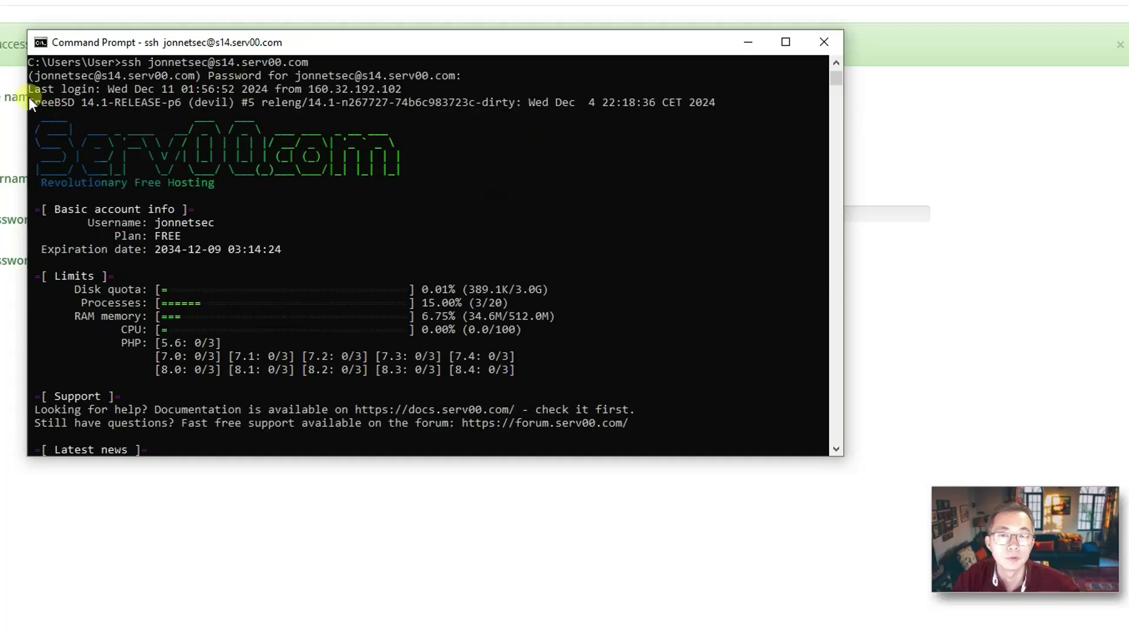
left_click_drag(29, 97, 151, 101)
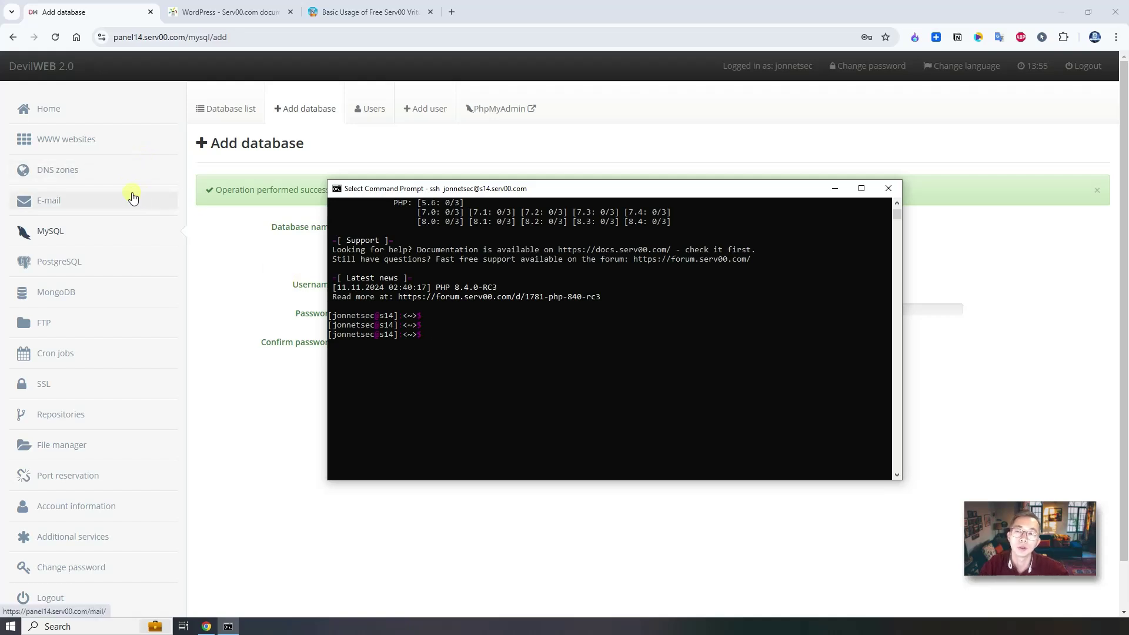
Show the WWW websites list and highlight the free serv00.net subdomain listed as php.
left_click(87, 144)
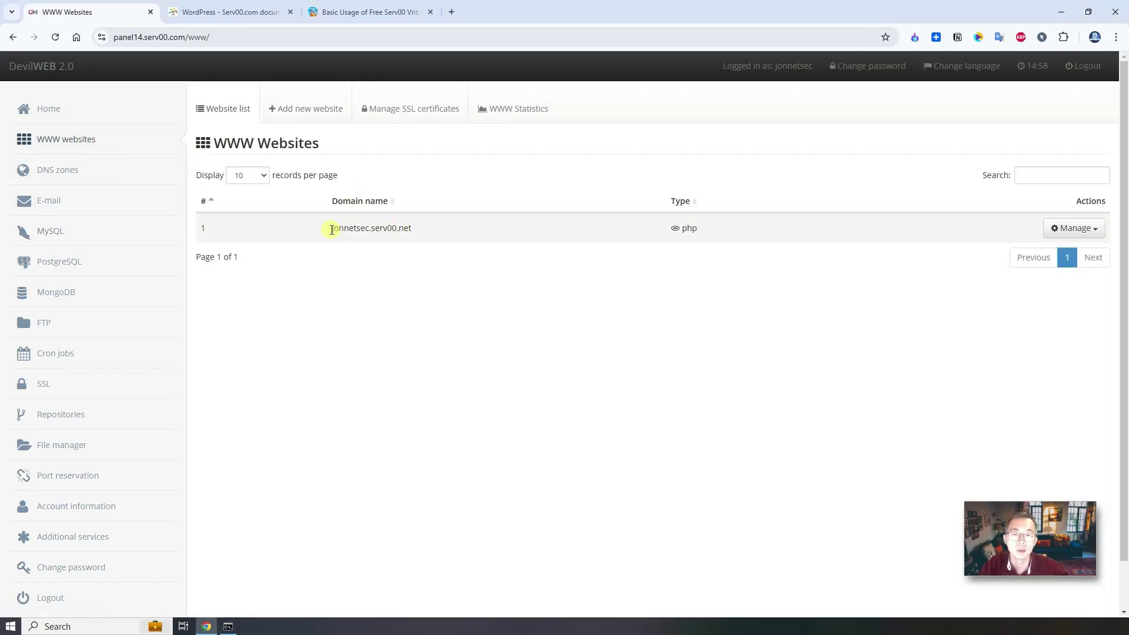
left_click_drag(330, 230, 411, 230)
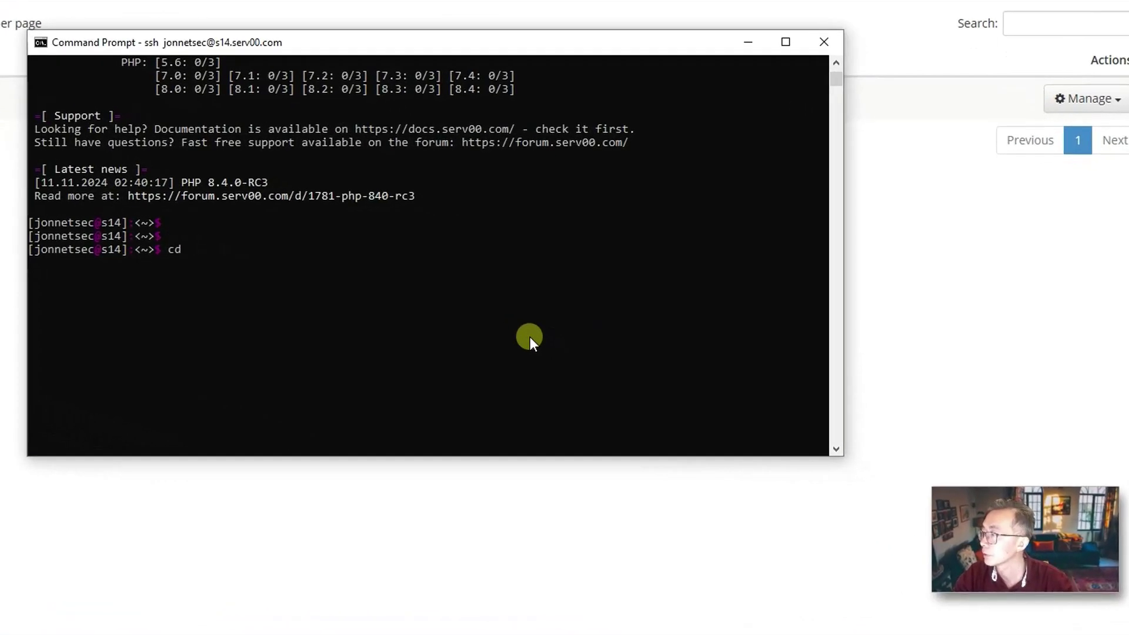
Change into ~/domains/ and then the subdomain's folder, listing each folder's contents.
type("~/domains/")
key("Return")
type("ls")
key("Return")
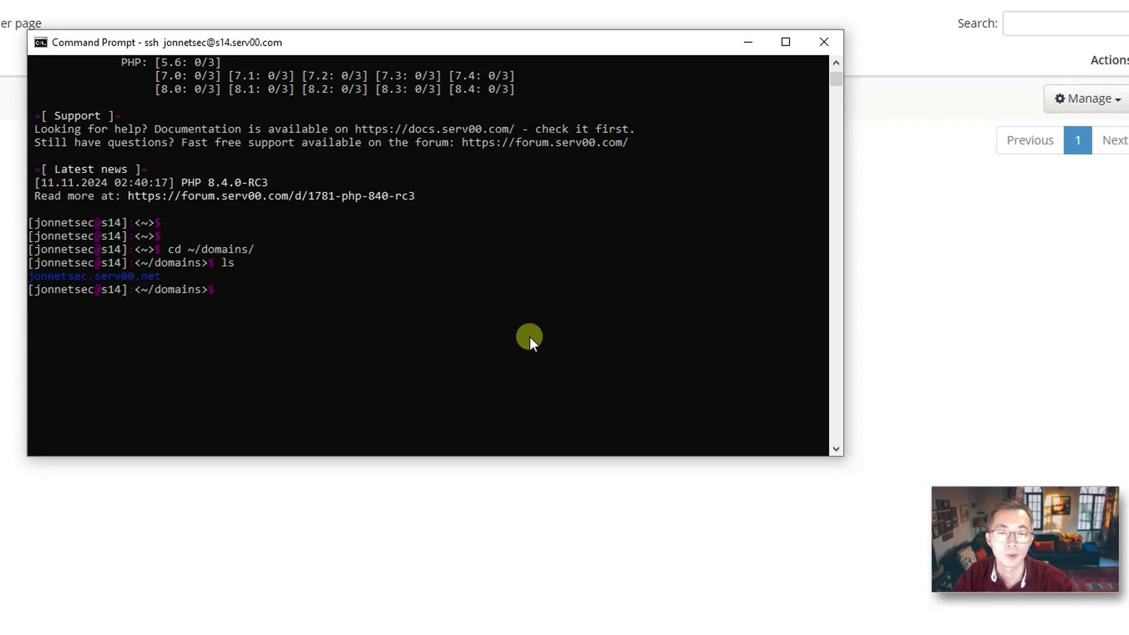
type("cd jo")
key("Tab")
key("Return")
type("ls")
key("Return")
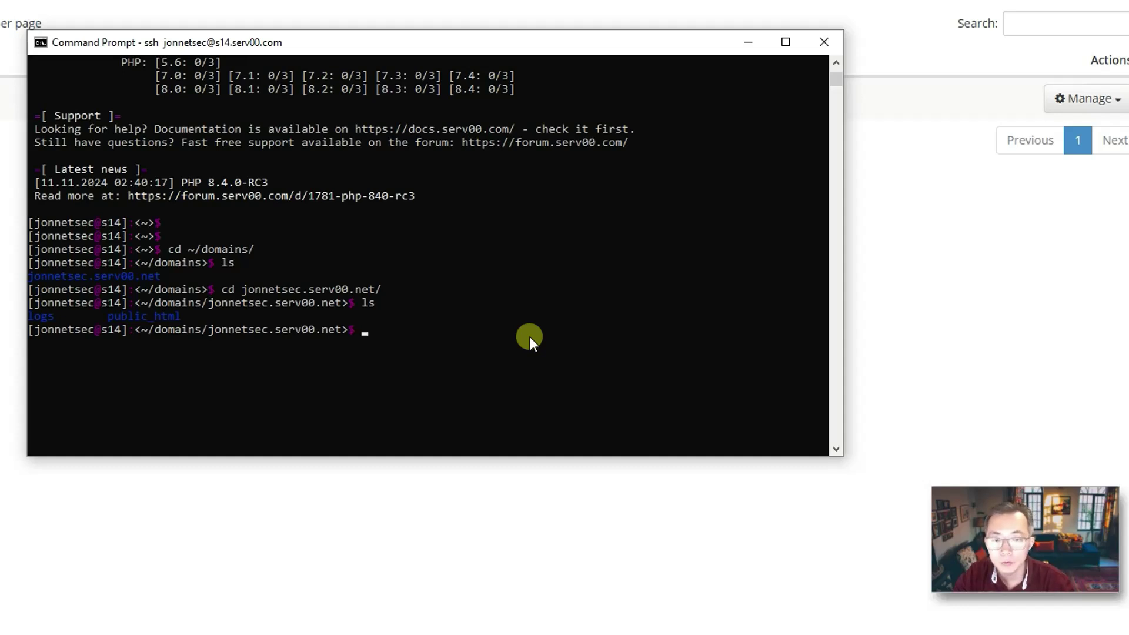
type("fetch")
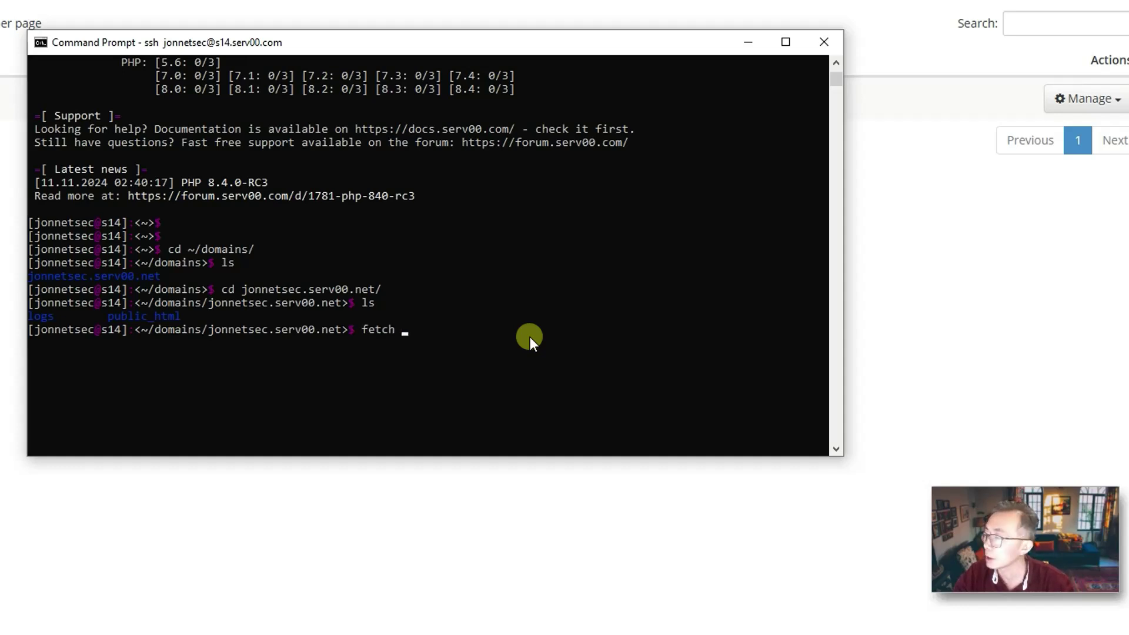
type(" https")
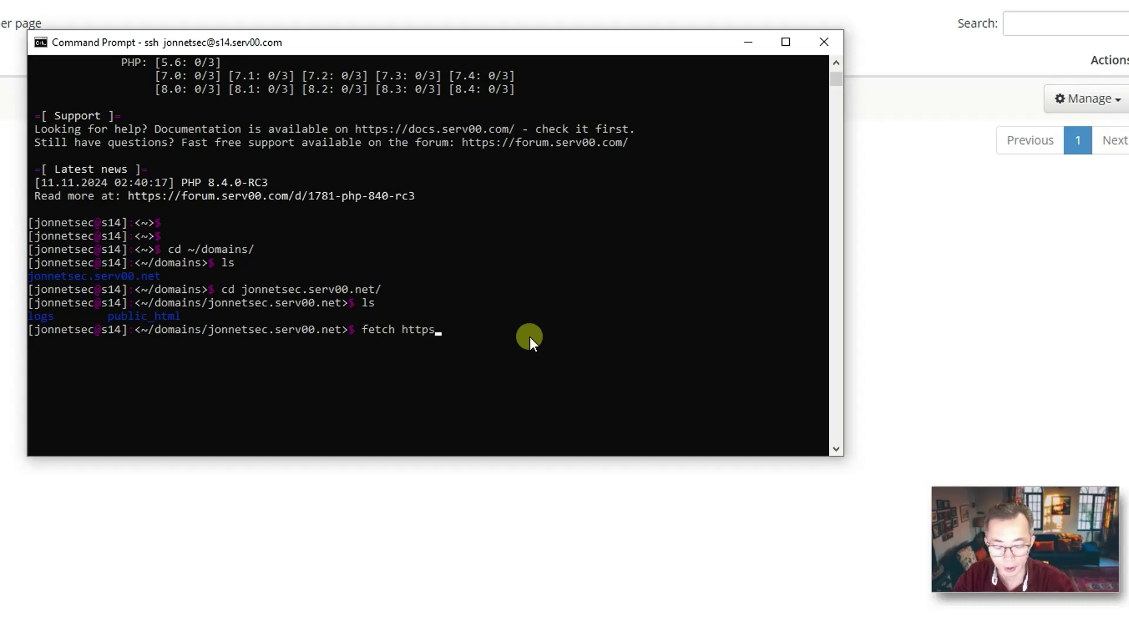
type("://wordpress.org/latest.zip")
key("Return")
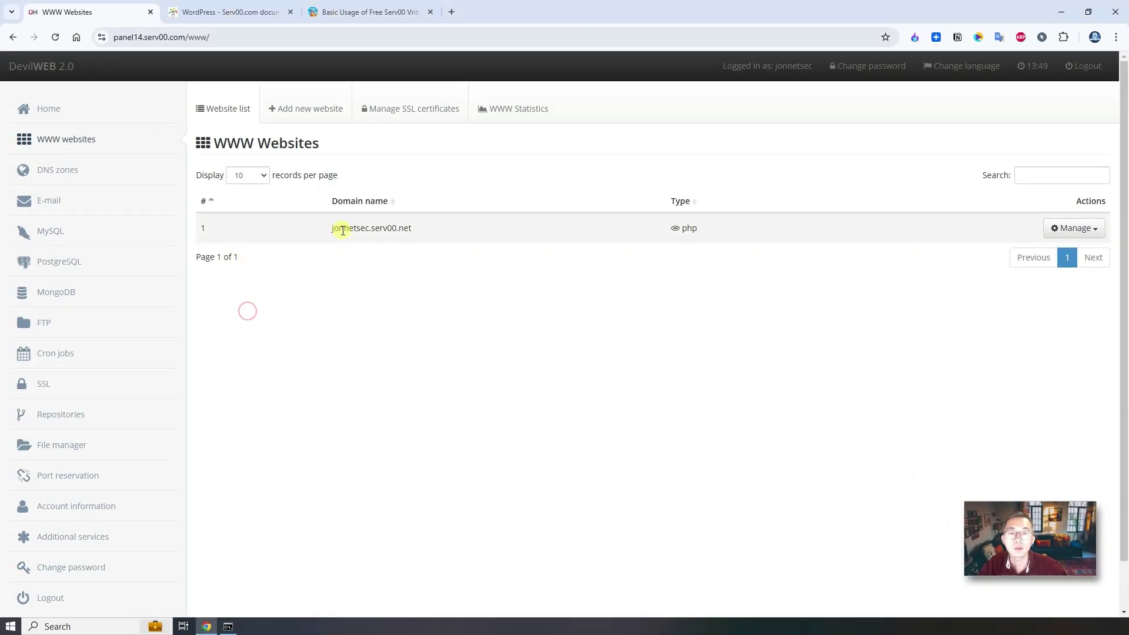
left_click_drag(331, 228, 244, 13)
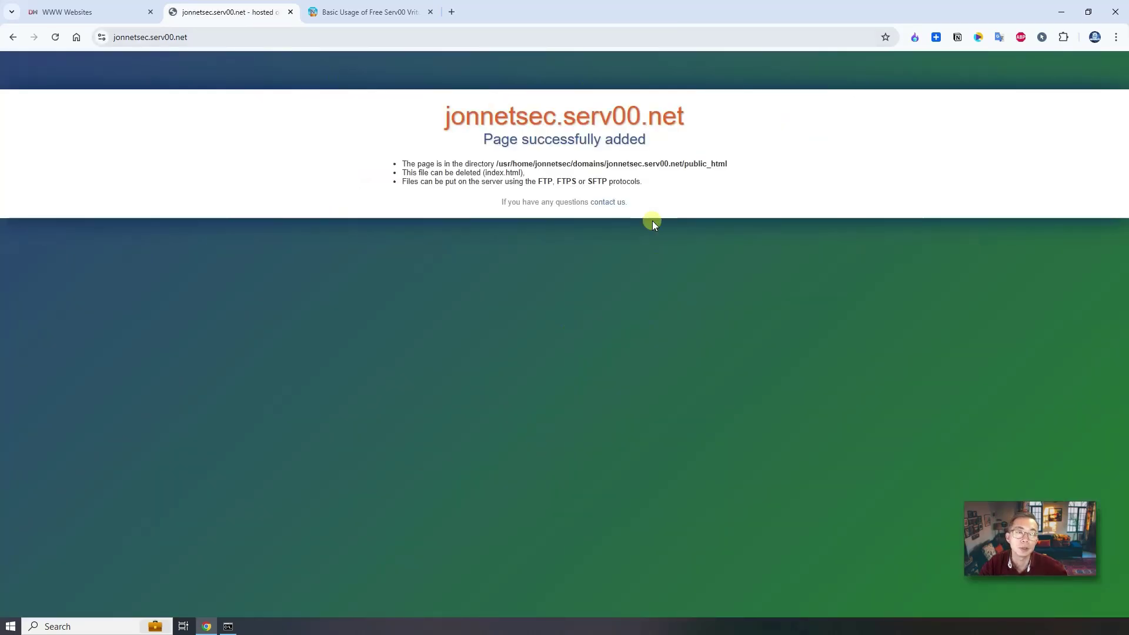
Copy the blog's 'rm -r public_html && unzip latest.zip' install command and paste it at the SSH prompt.
left_click(100, 5)
left_click(356, 11)
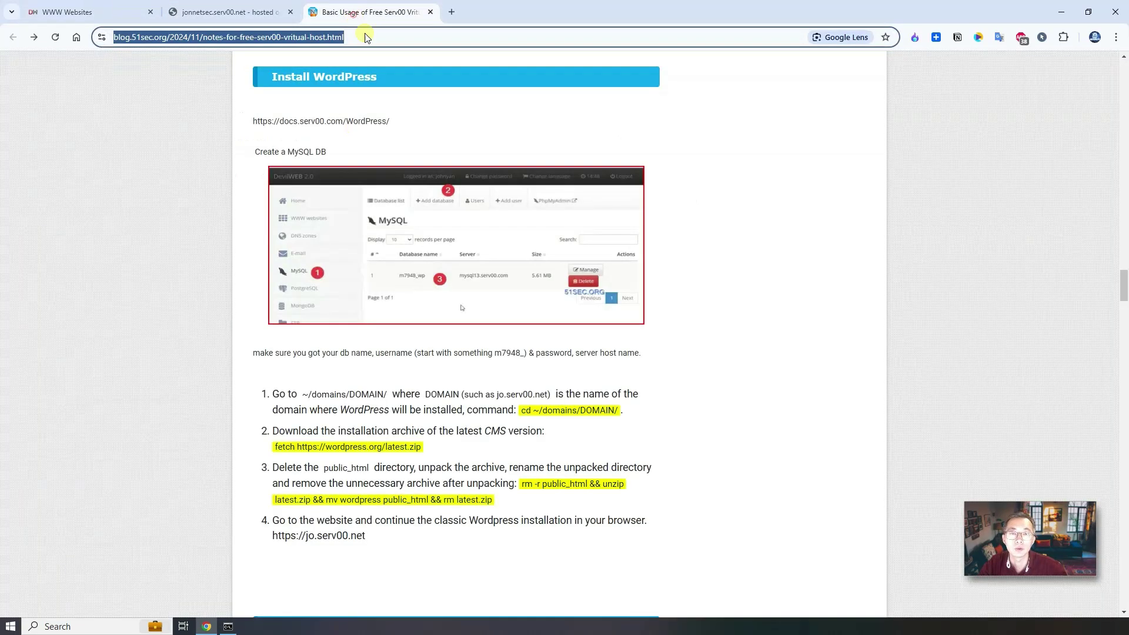
left_click_drag(521, 484, 493, 500)
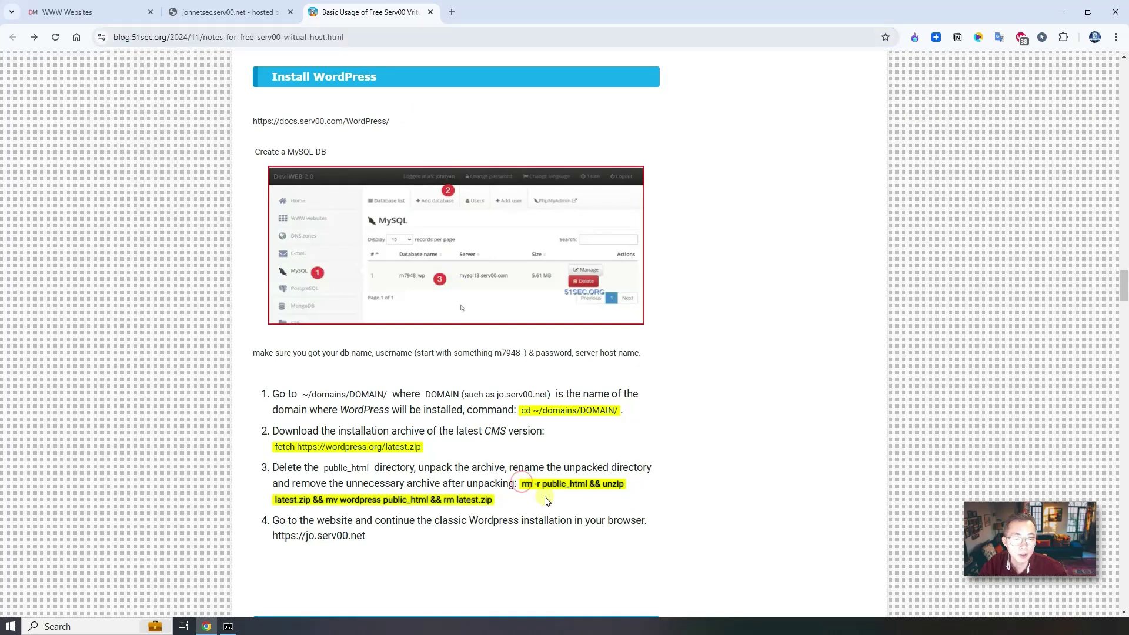
right_click(566, 486)
left_click(618, 271)
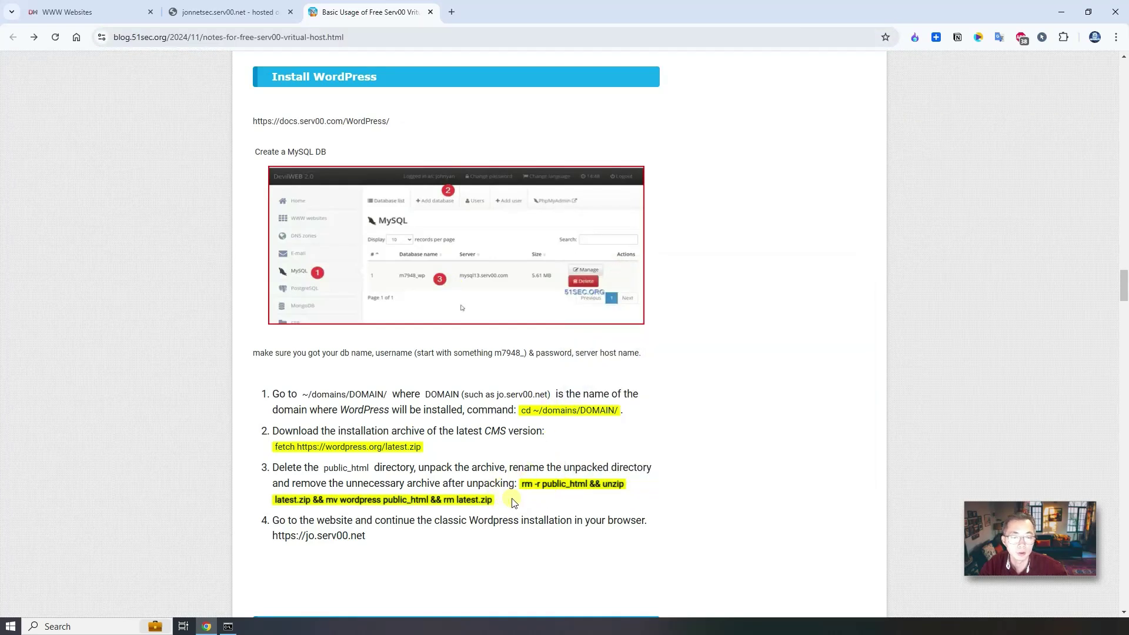
left_click(228, 626)
key("ctrl+v")
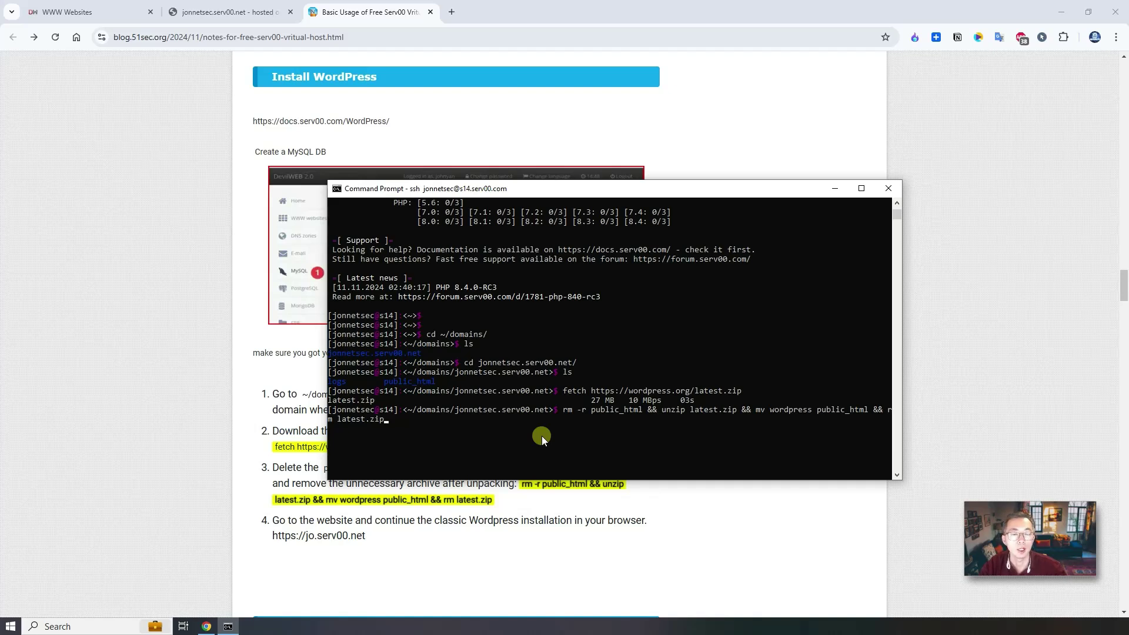
Run the replace-and-unpack command, then list the domain folder to confirm public_html is there.
key("Return")
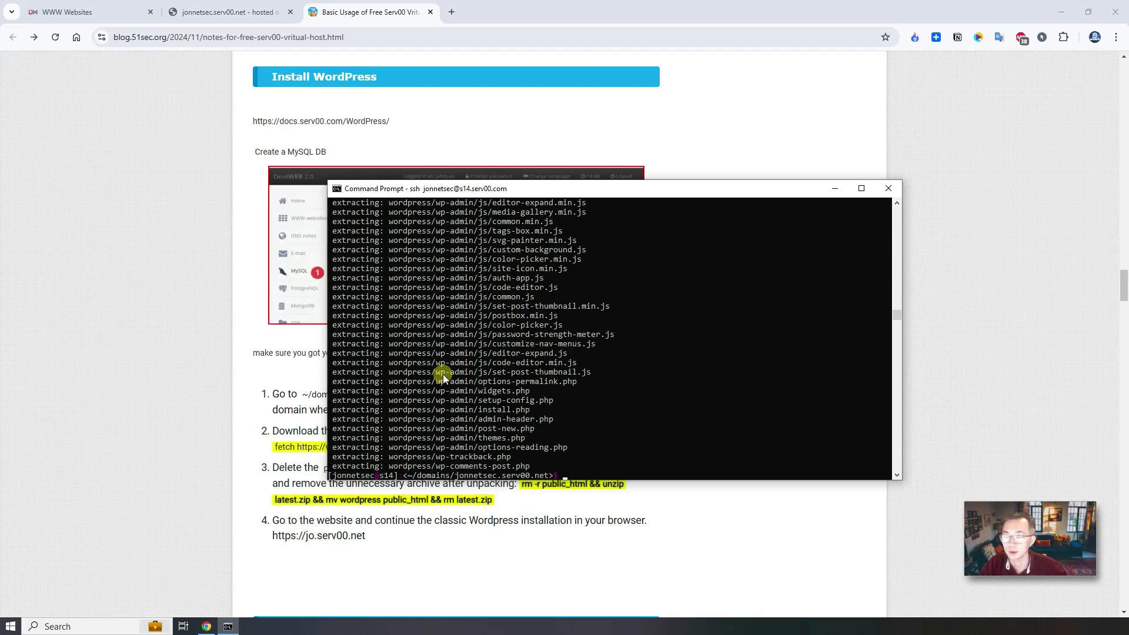
type("ls")
key("Return")
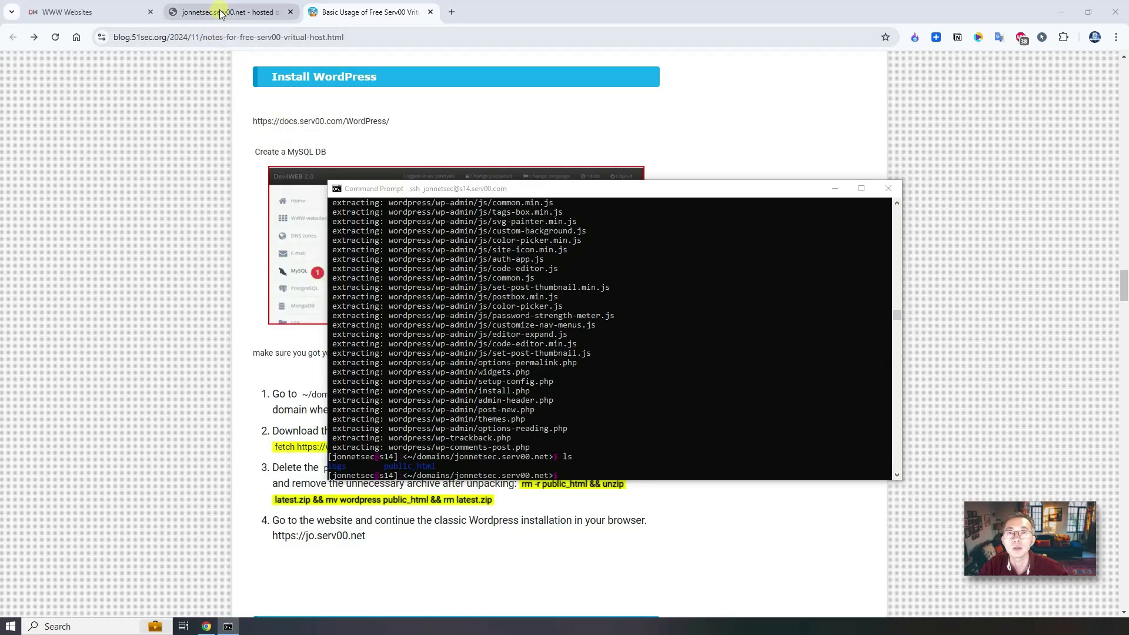
Reload the subdomain to start the installer, choose English (United States), and proceed to the database form.
left_click(221, 13)
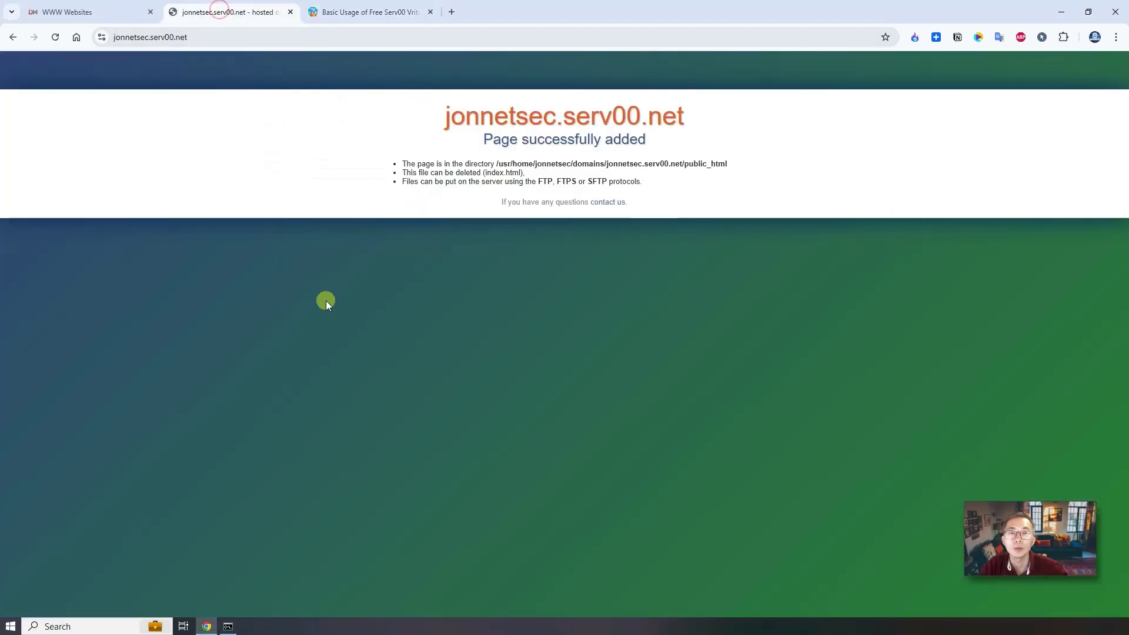
left_click(54, 38)
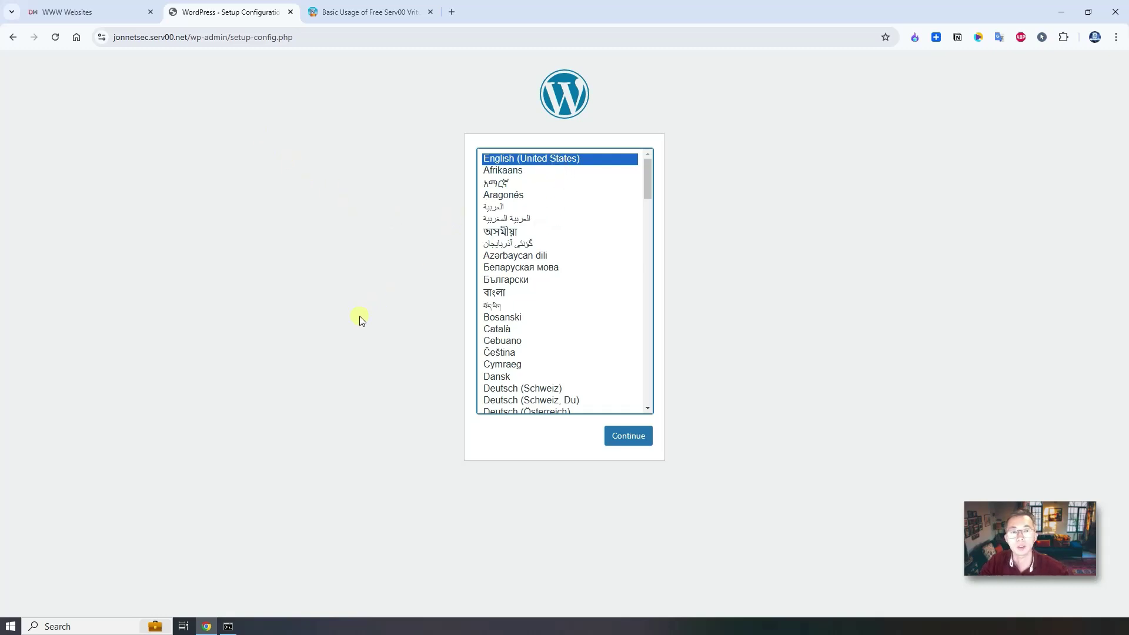
left_click(628, 436)
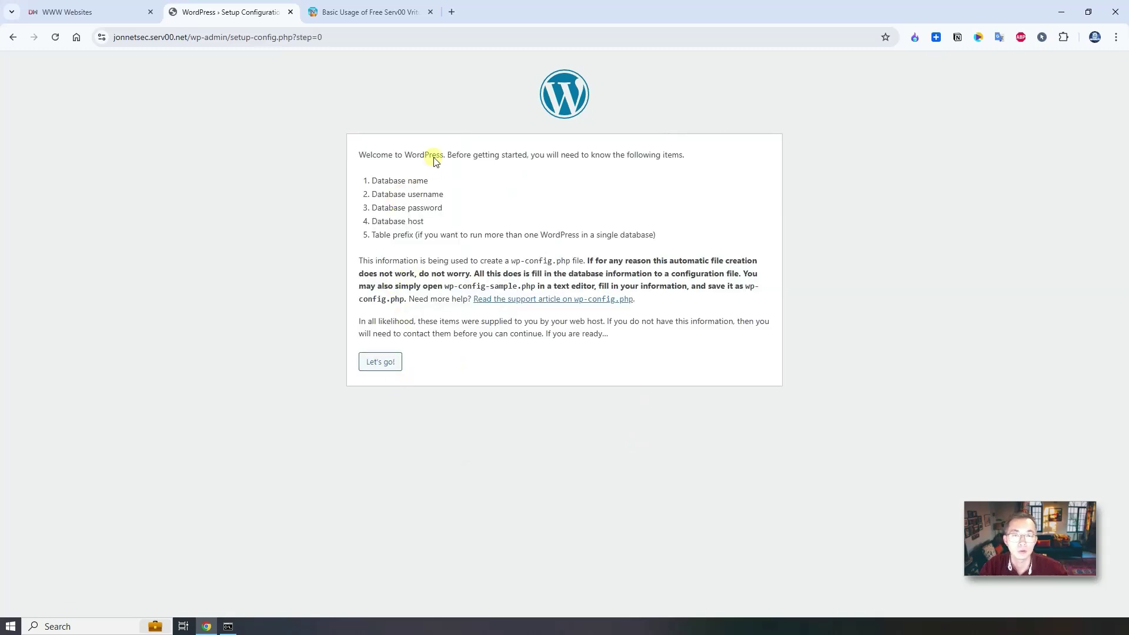
left_click(389, 361)
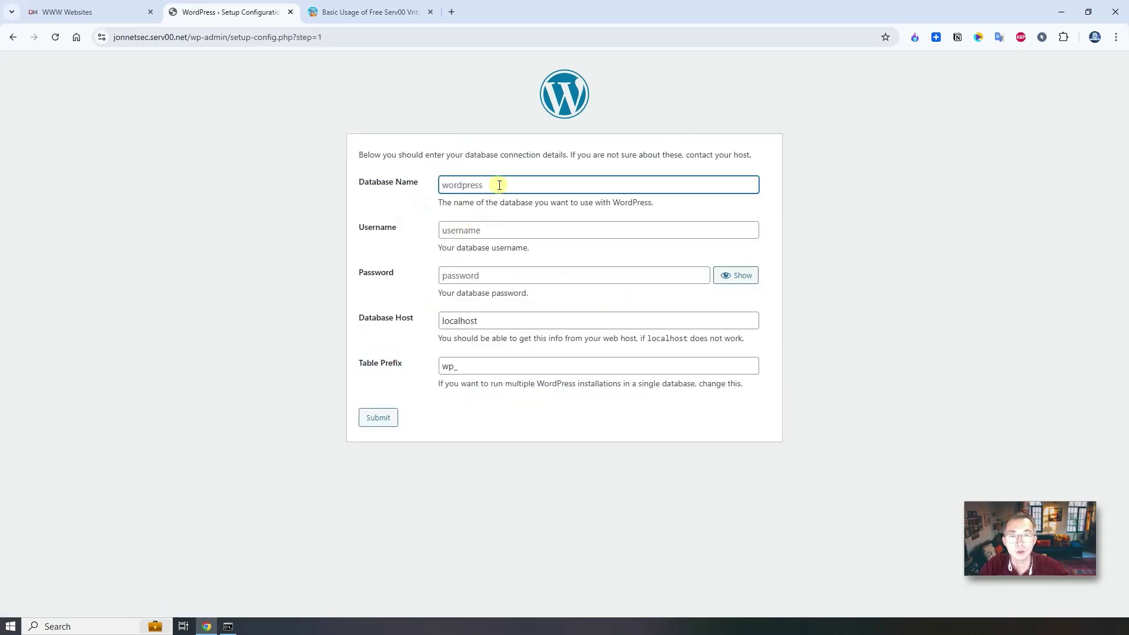
Copy the database name m9676_wp from the MySQL list into the Database Name field.
left_click(90, 11)
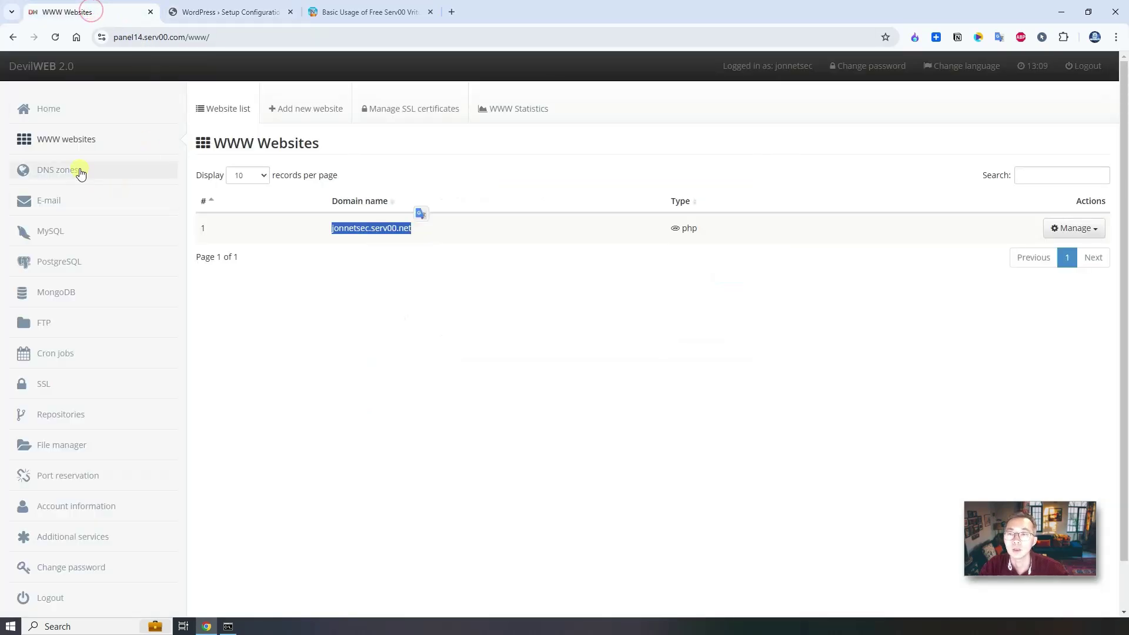
left_click(53, 230)
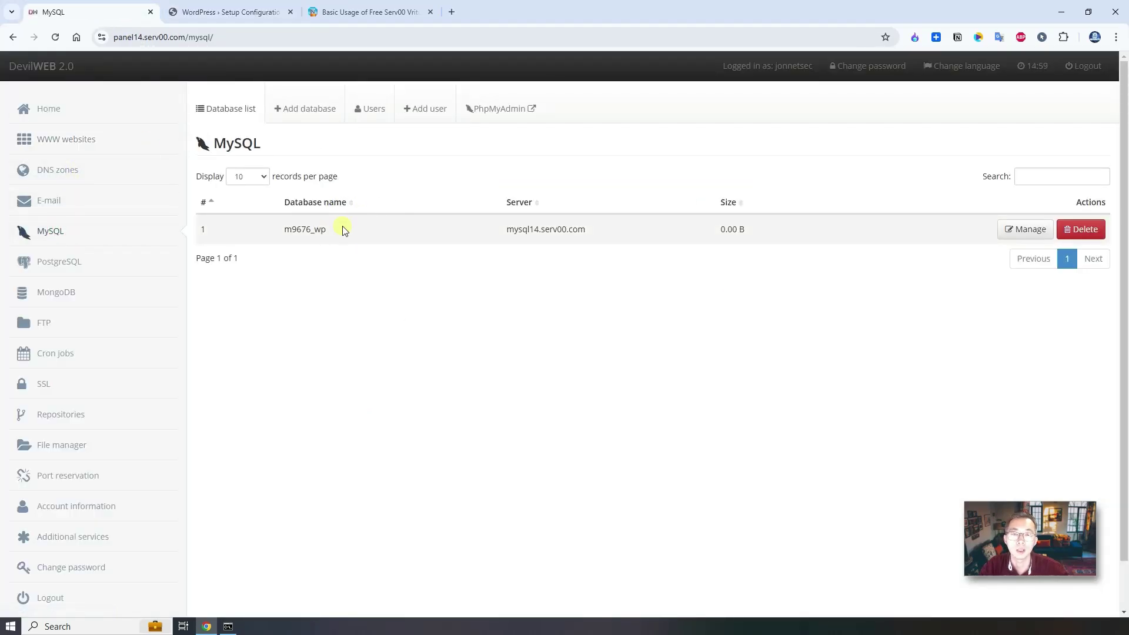
left_click_drag(330, 228, 288, 226)
right_click(300, 229)
left_click(324, 240)
left_click(331, 12)
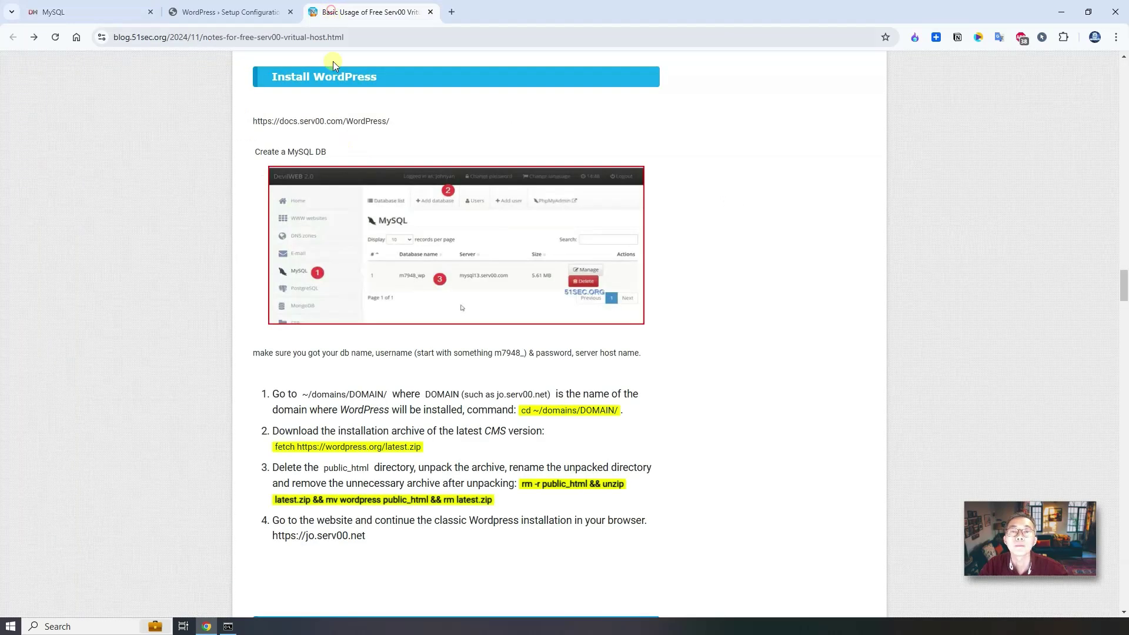
left_click(231, 12)
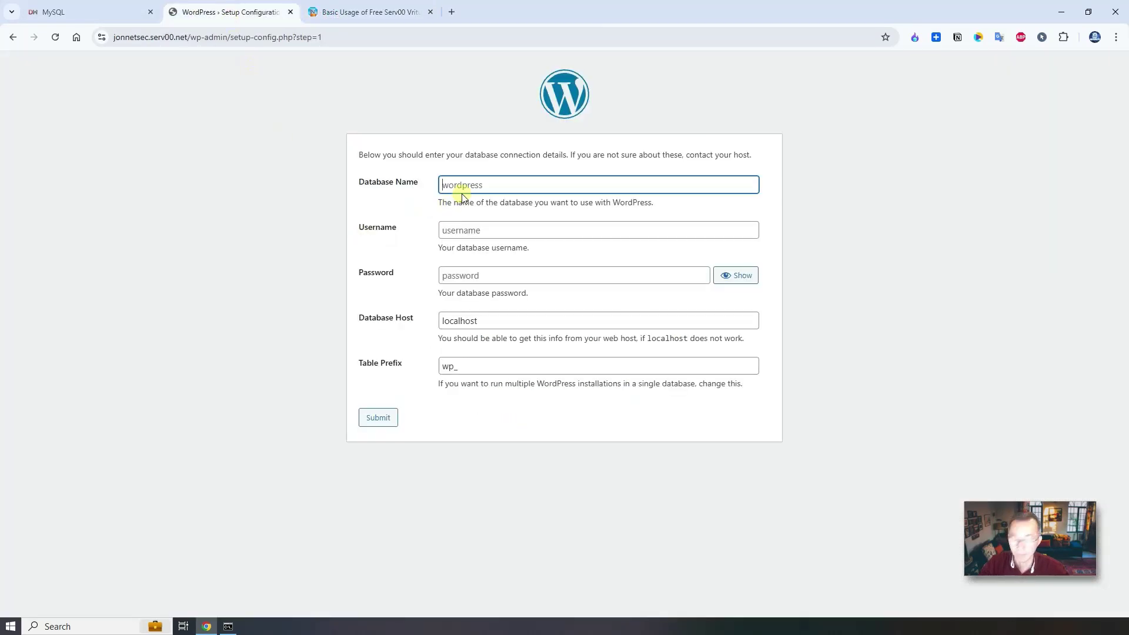
key("ctrl+v")
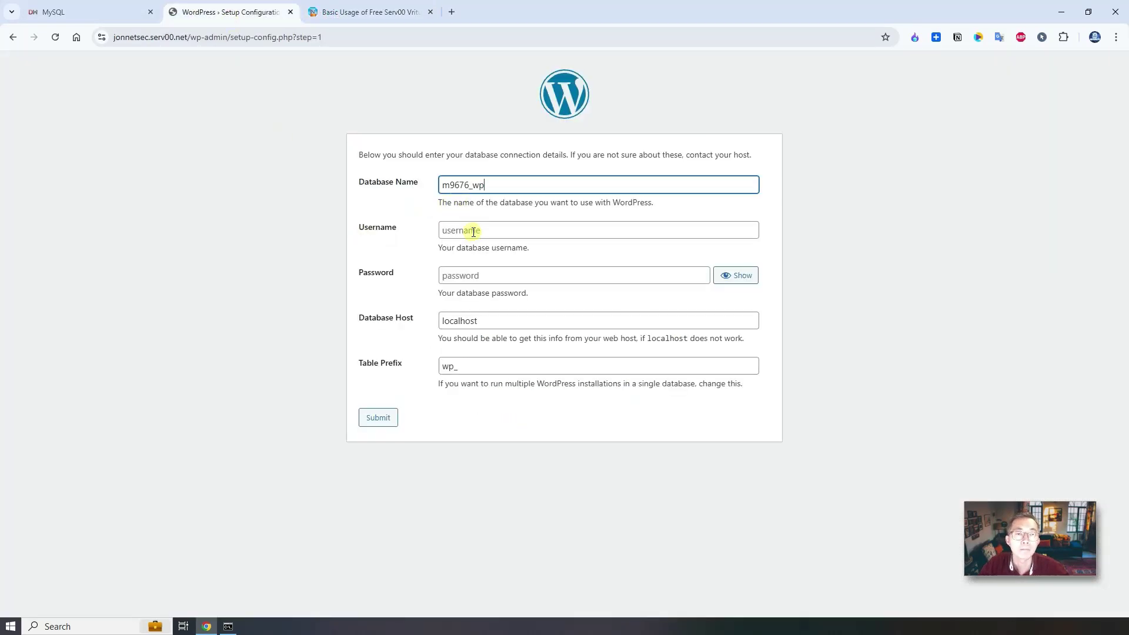
Copy the database's username from the m9676_wp users page into the Username field.
left_click(471, 231)
left_click(118, 12)
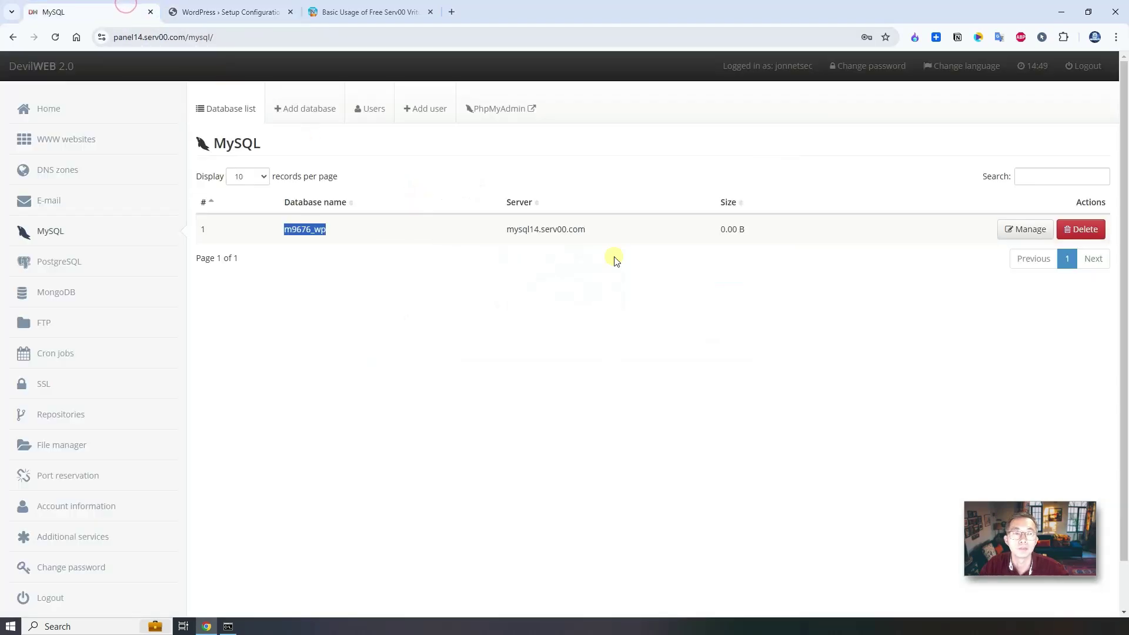
left_click(1005, 228)
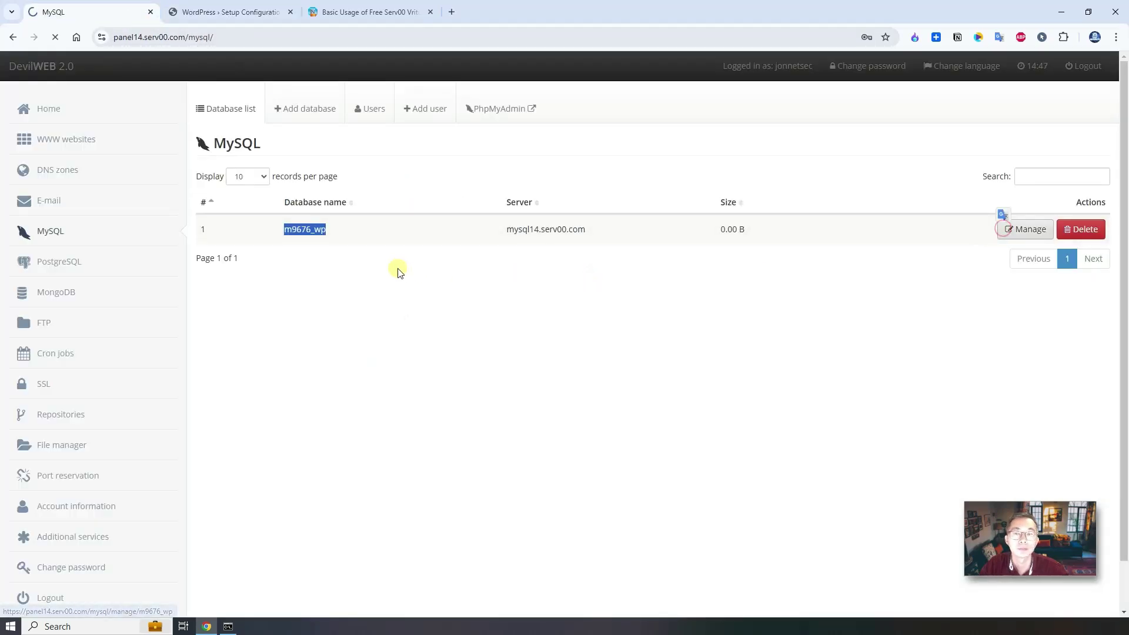
left_click_drag(361, 246, 291, 246)
key("ctrl+c")
left_click(226, 12)
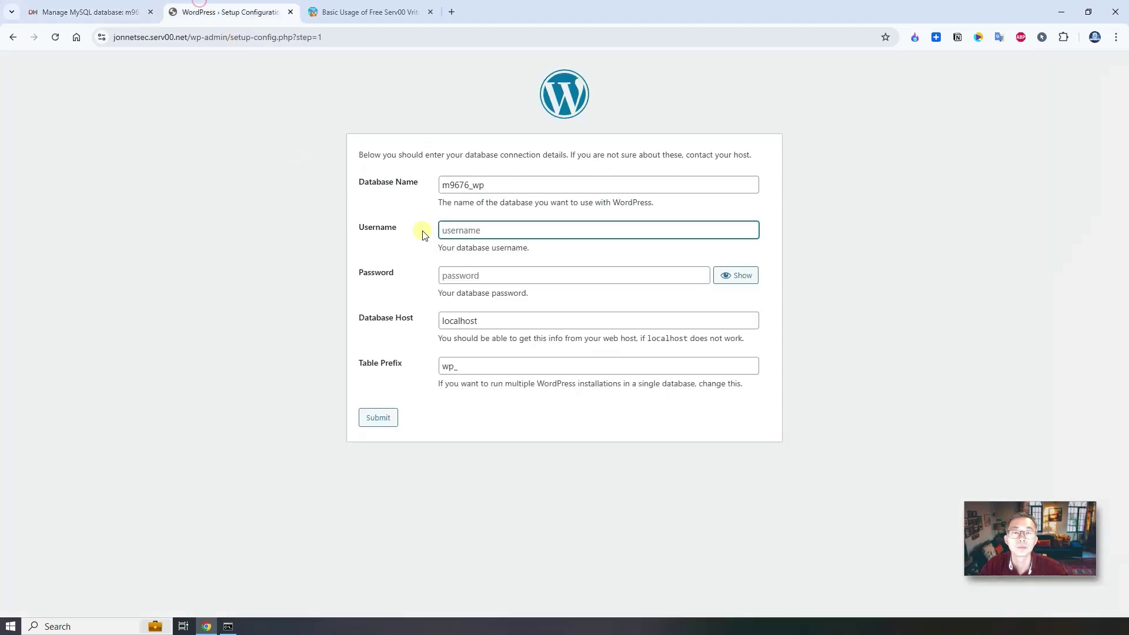
key("ctrl+v")
Enter the database password, then bring up the Serv00 activation e-mail.
left_click(461, 272)
key("Down")
key("Return")
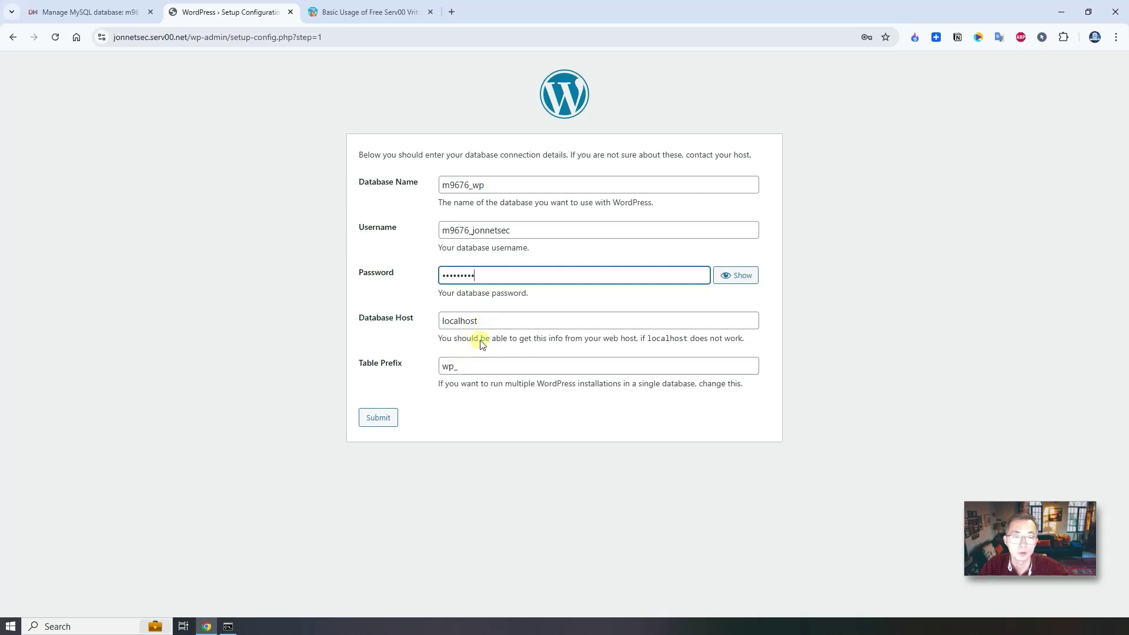
left_click(106, 11)
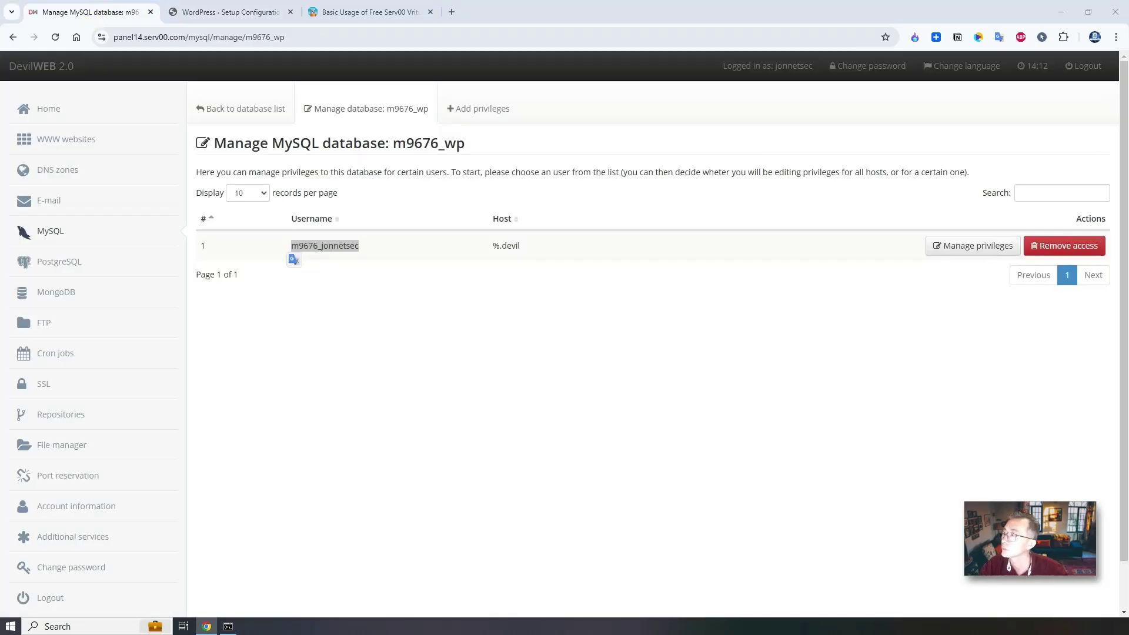
key("alt+Tab")
scroll(467, 196, "down", 6)
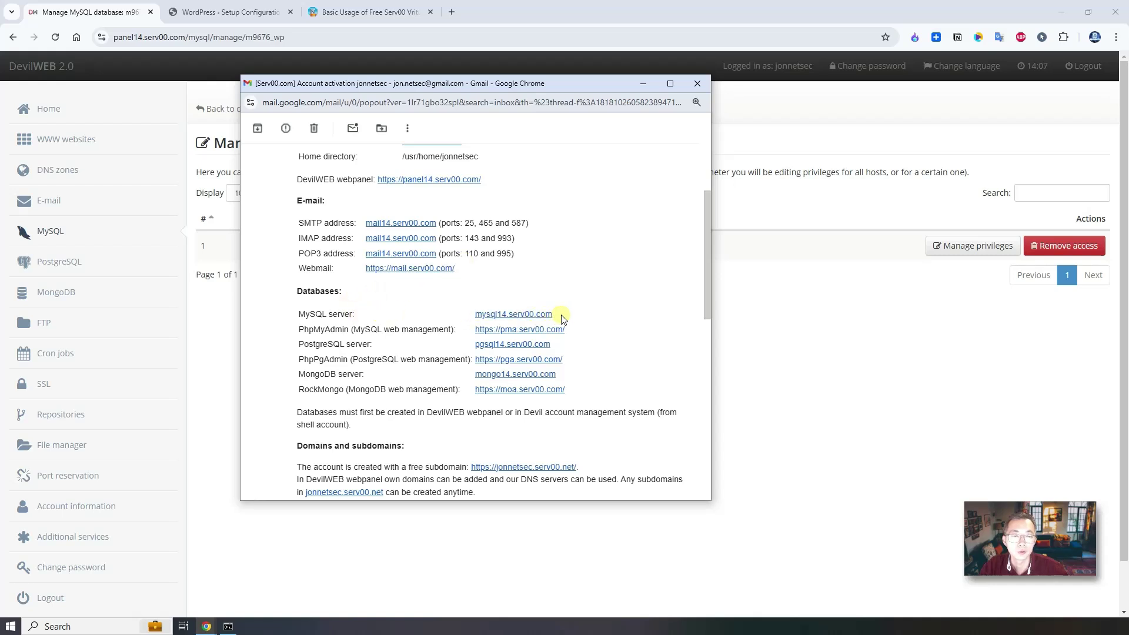
Replace localhost in Database Host with mysql14.serv00.com from the activation e-mail and submit.
left_click_drag(562, 318, 474, 314)
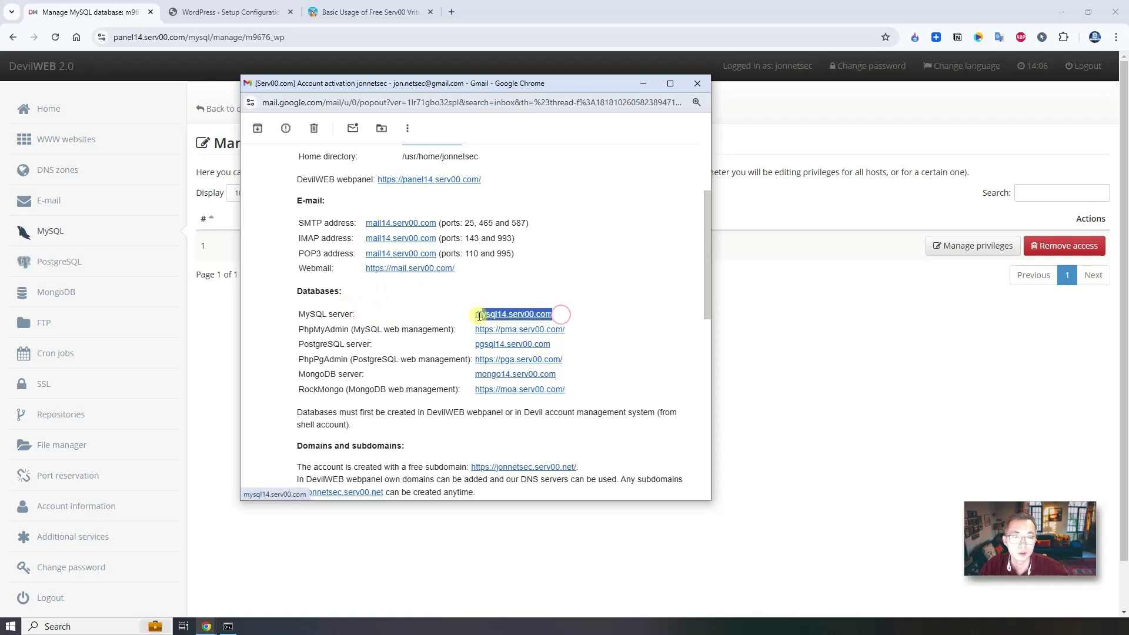
left_click(544, 273)
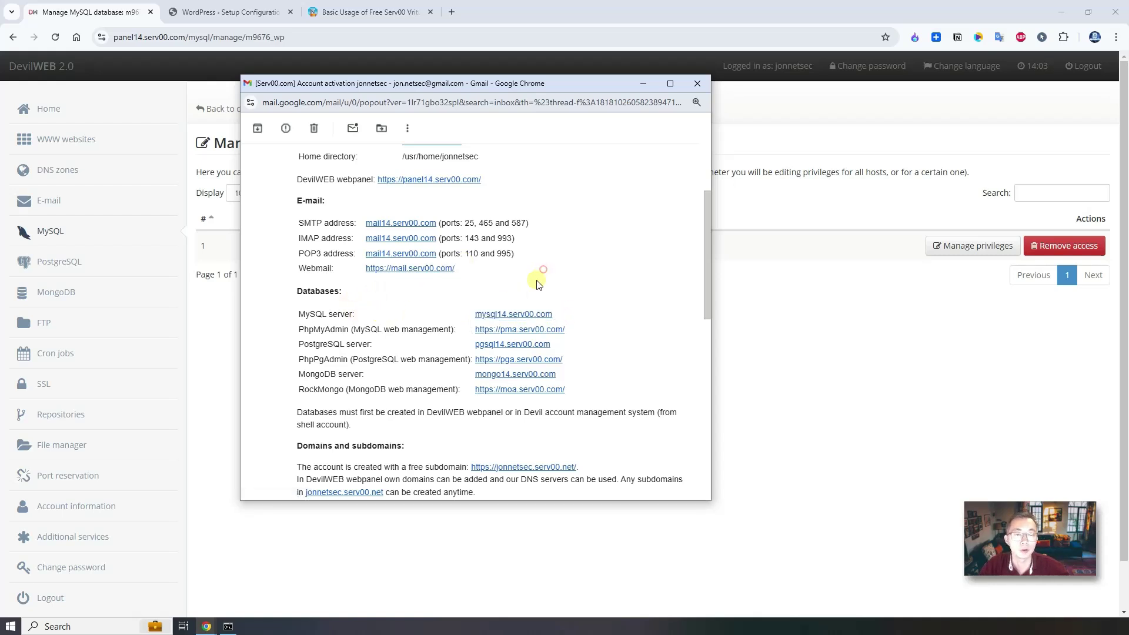
left_click_drag(297, 313, 331, 311)
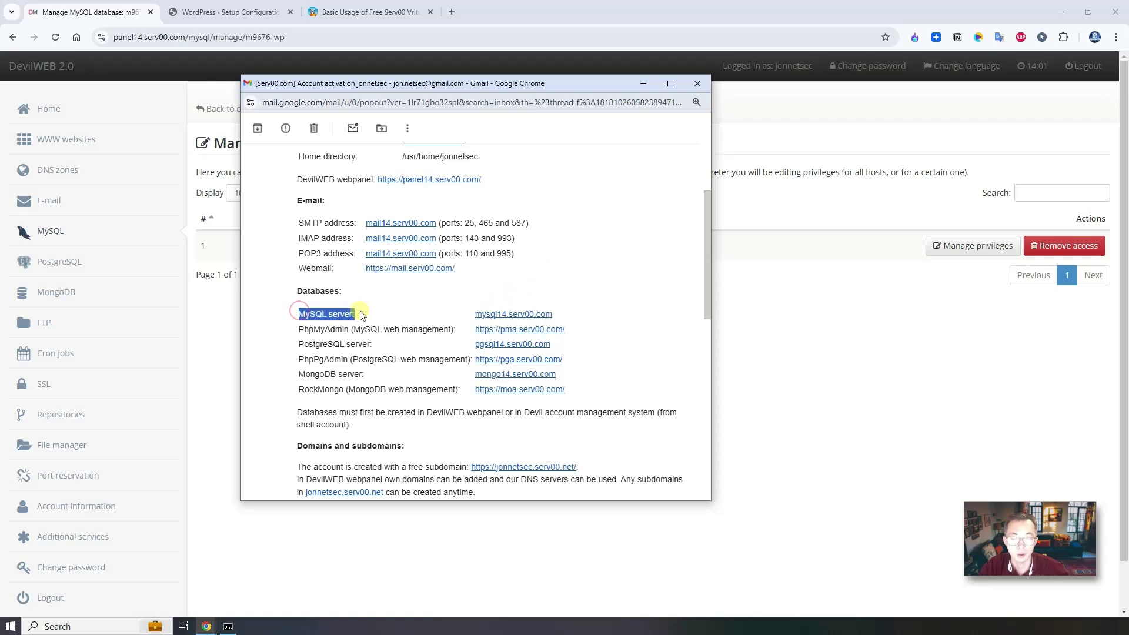
left_click(643, 83)
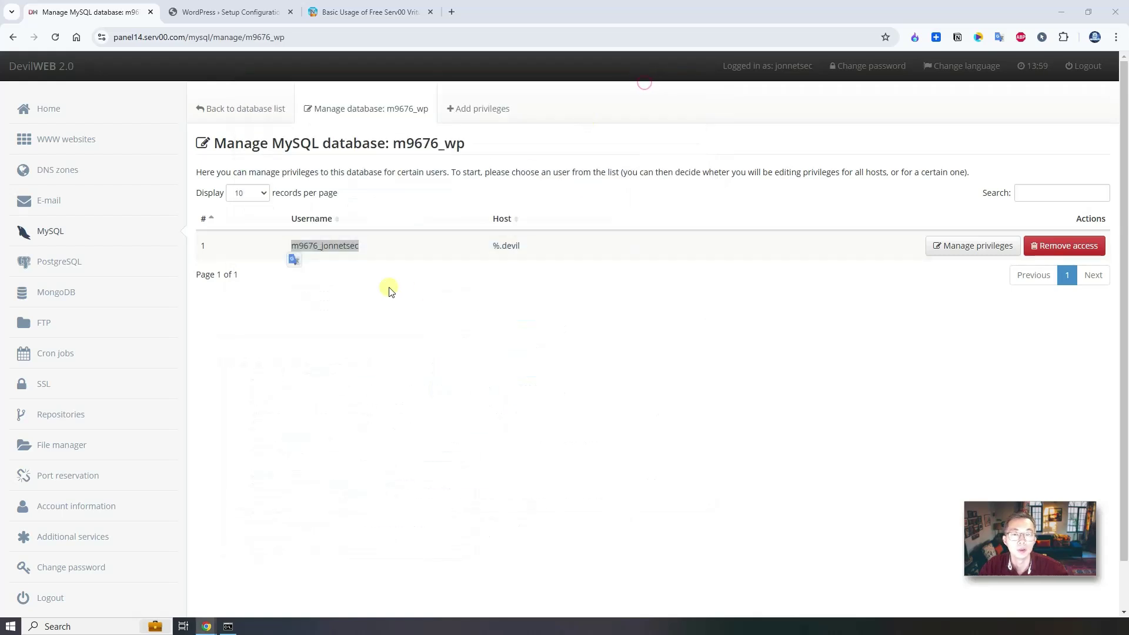
left_click(233, 12)
left_click(490, 322)
left_click_drag(490, 322, 373, 320)
key("ctrl+v")
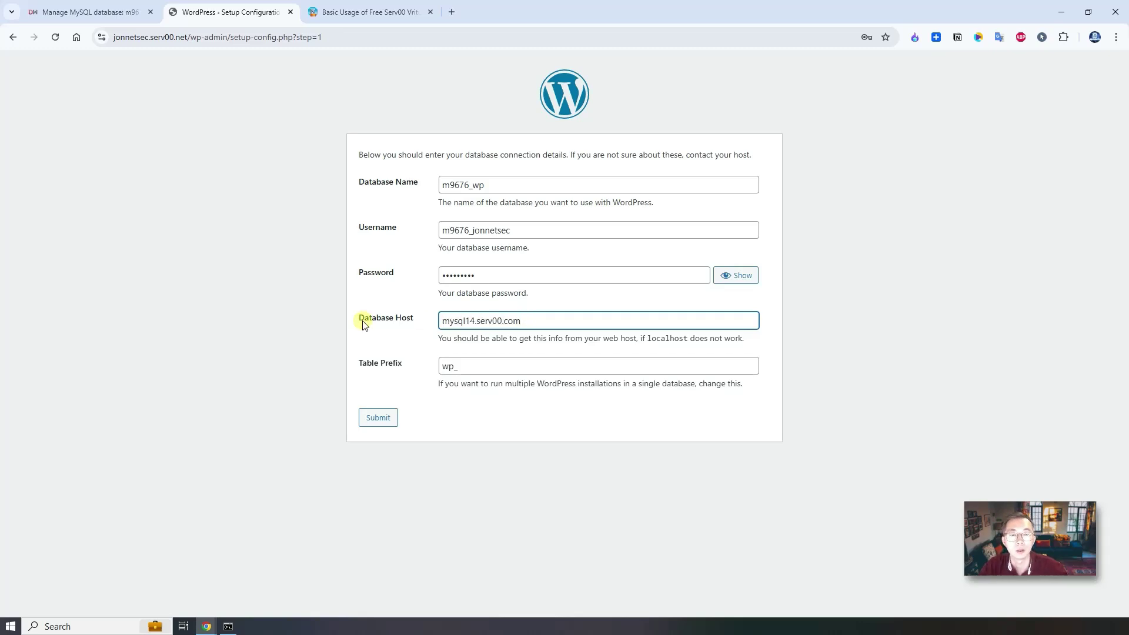
left_click(386, 420)
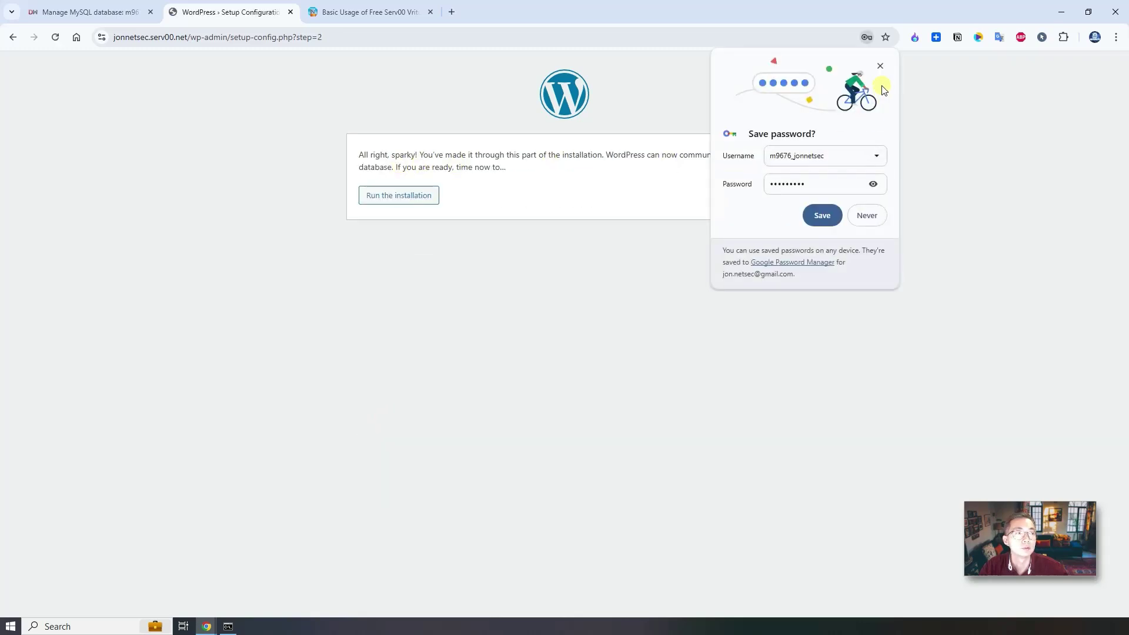
Run the installation with site title 'netsec WP serv00', username admin, and a confirmed weak password.
left_click(880, 66)
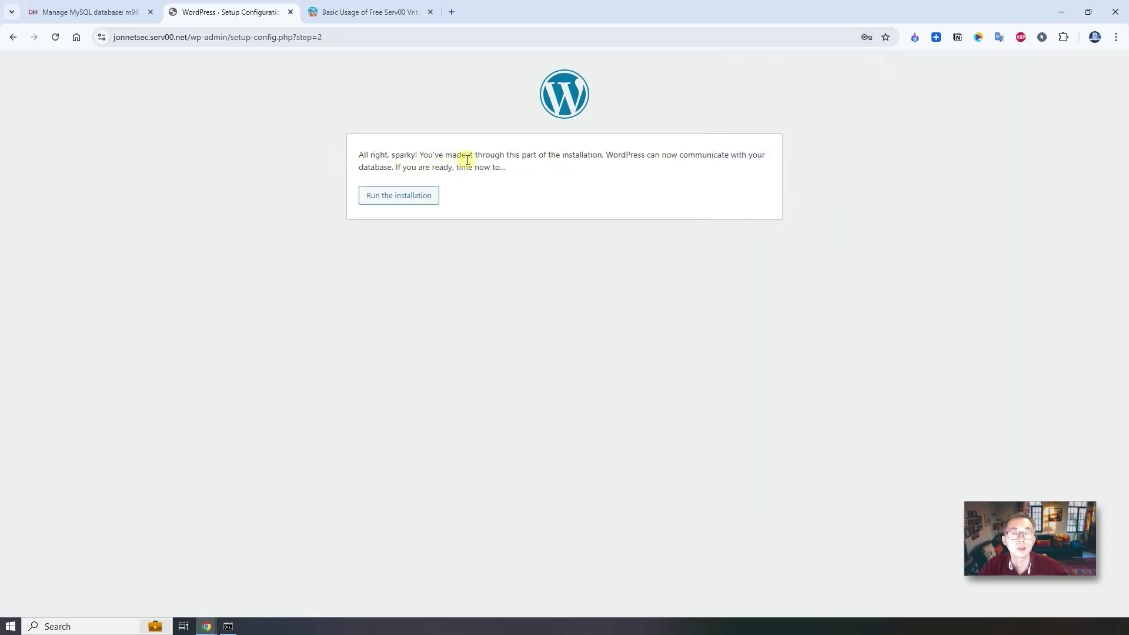
left_click(387, 199)
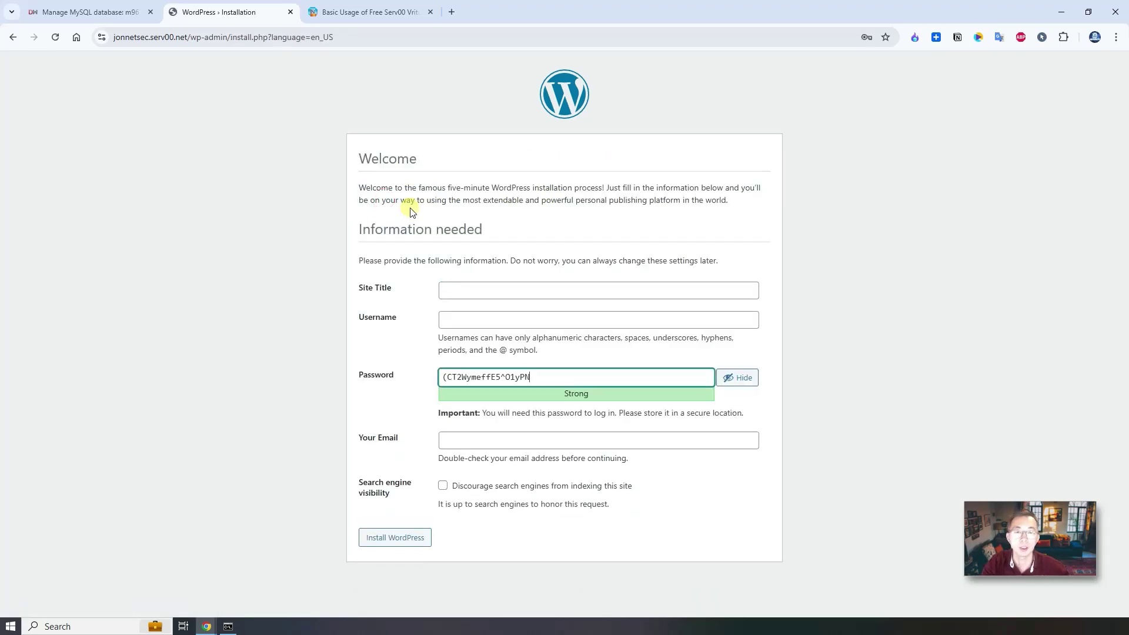
left_click(480, 286)
type("netsec WP serv00")
left_click(558, 312)
type("admi")
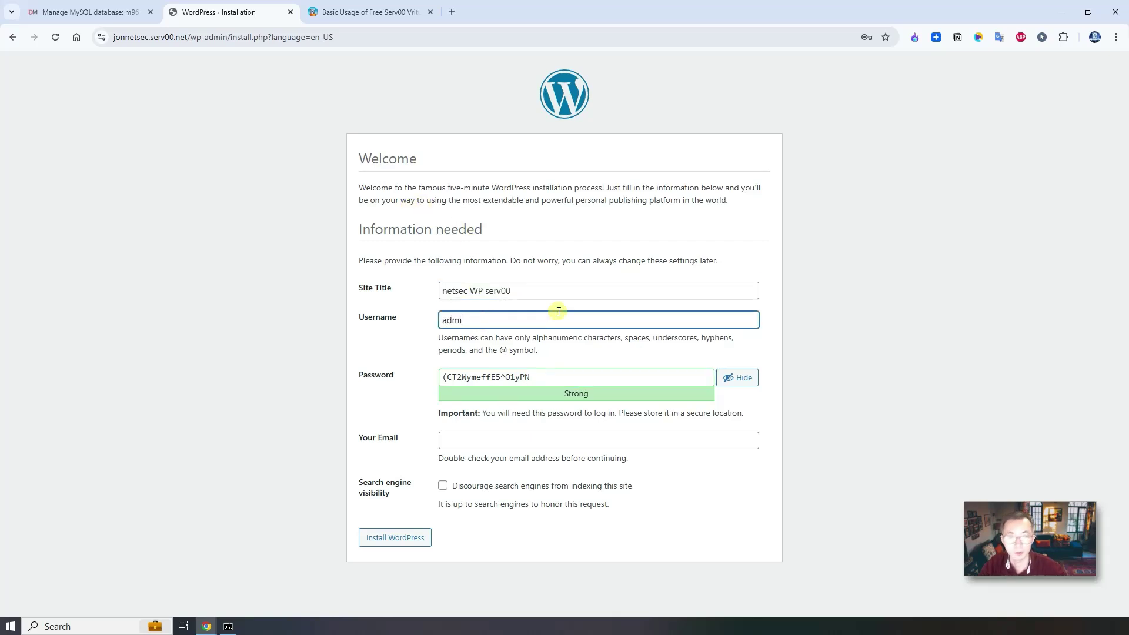
type("n")
key("Tab")
key("BackSpace")
key("ctrl+v")
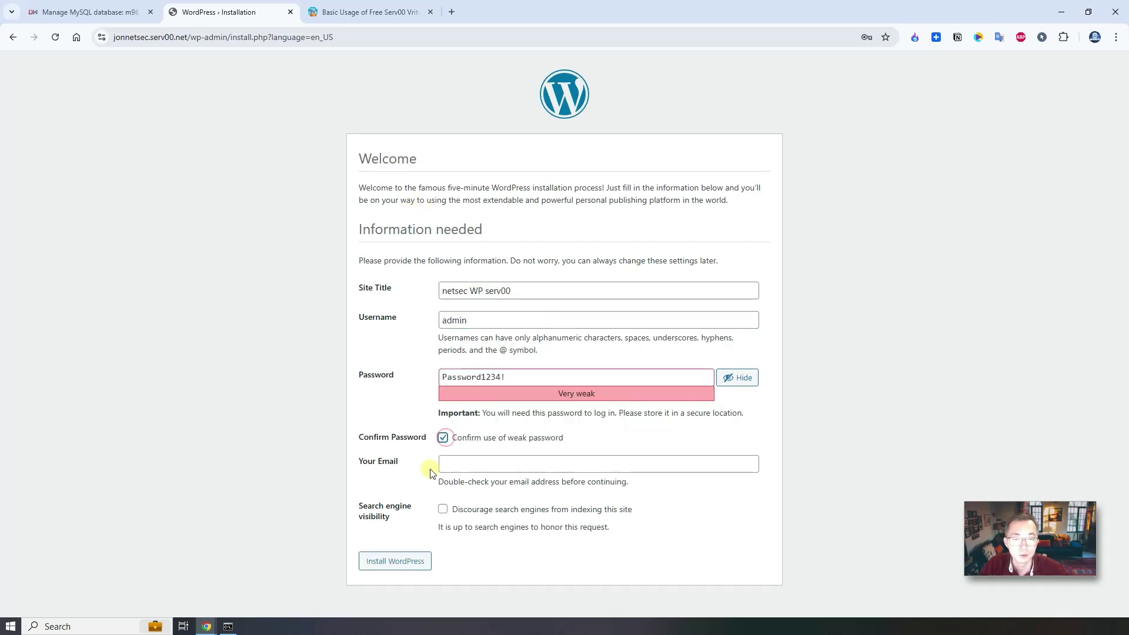
key("Tab")
key("Tab")
key("space")
left_click(470, 463)
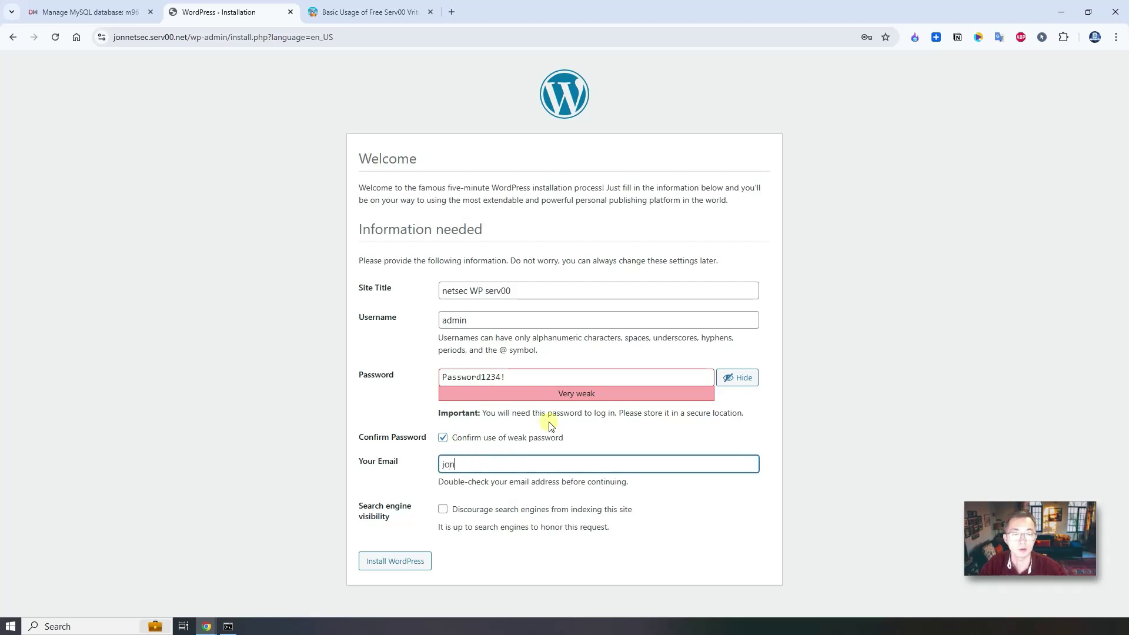
Fill in the admin's e-mail, install WordPress, and log into the dashboard.
type("jon")
left_click(530, 484)
left_click(409, 559)
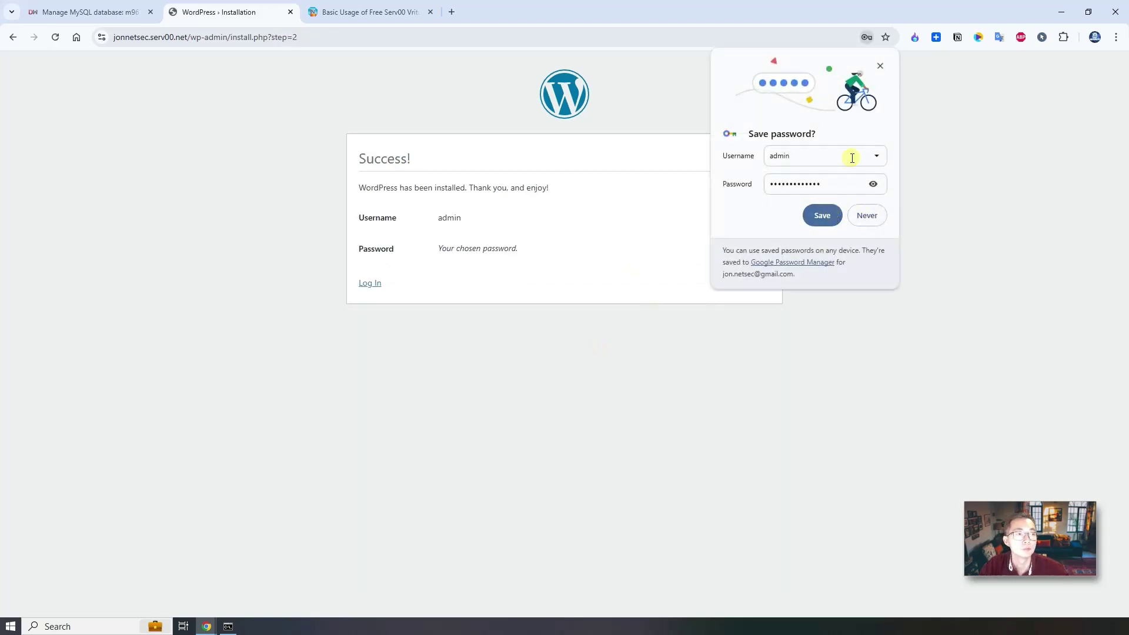
left_click(822, 215)
left_click(370, 284)
left_click(622, 294)
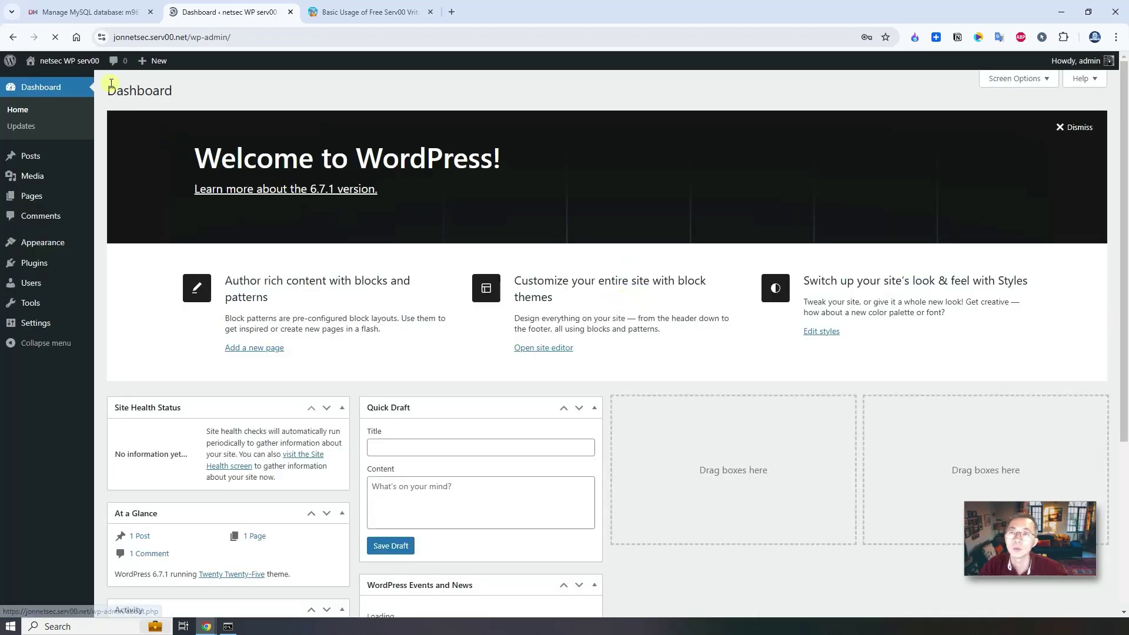
Open the live netsec WP serv00 site in a new tab to view 'Hello world!', then return to Dashboard.
left_click(867, 216)
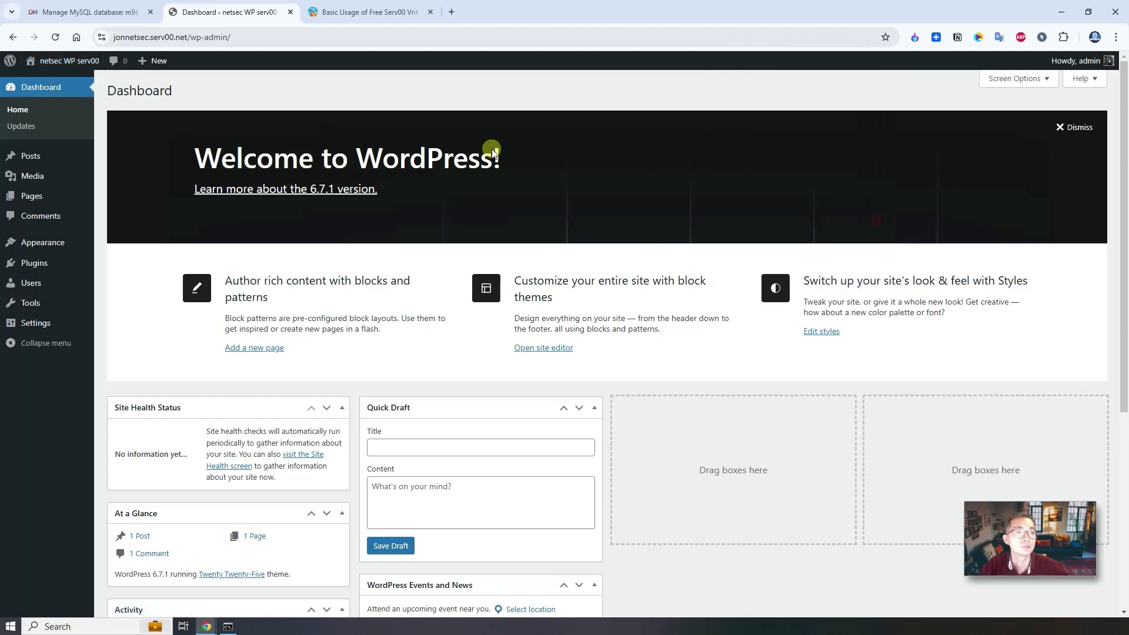
mouse_move(59, 61)
right_click(45, 84)
key("Escape")
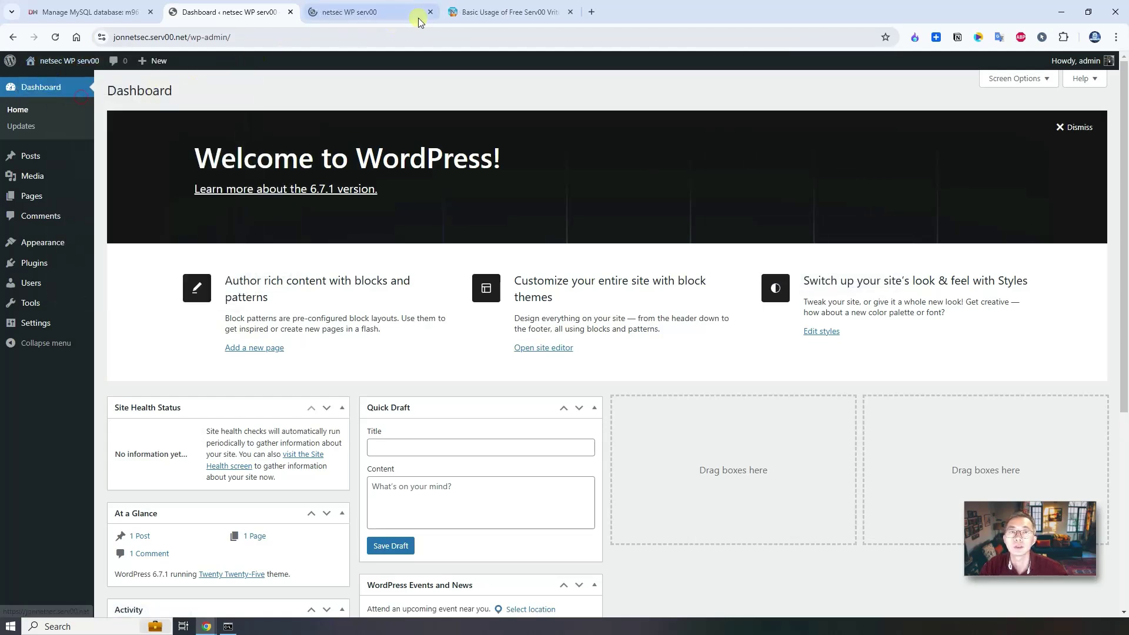
left_click(368, 10)
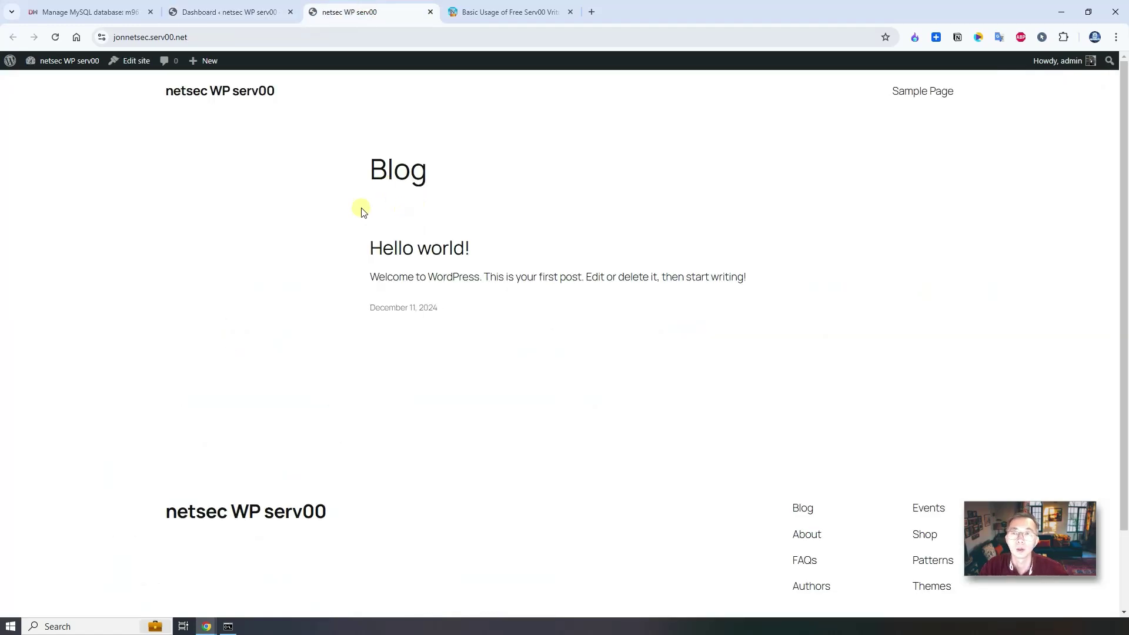
left_click(206, 11)
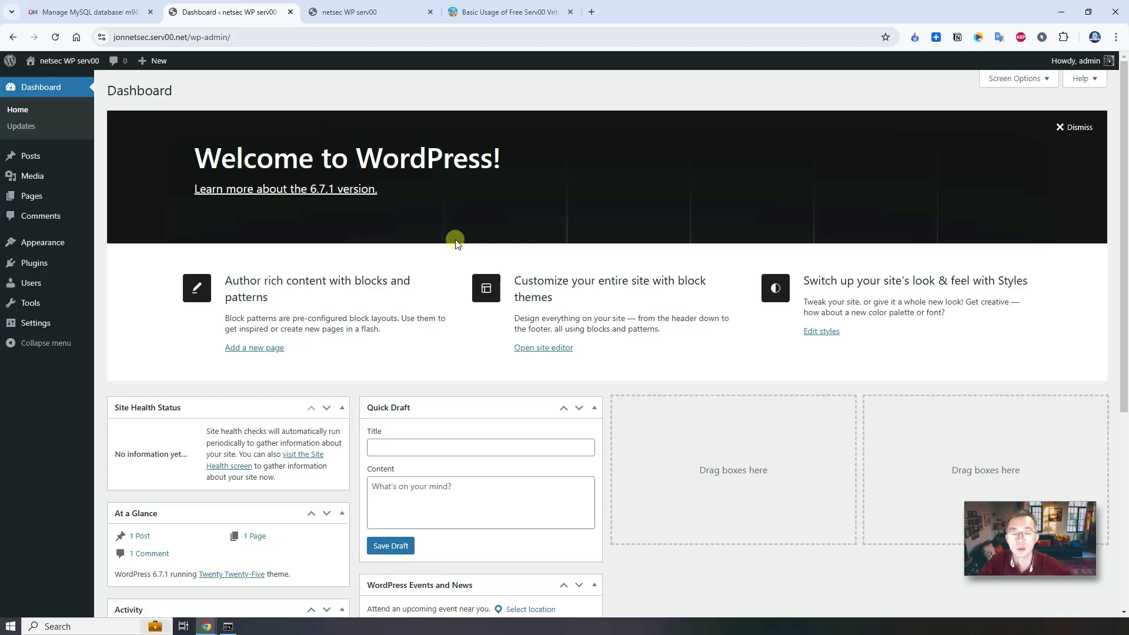
Bring the Command Prompt SSH window to the front from the taskbar.
left_click(228, 626)
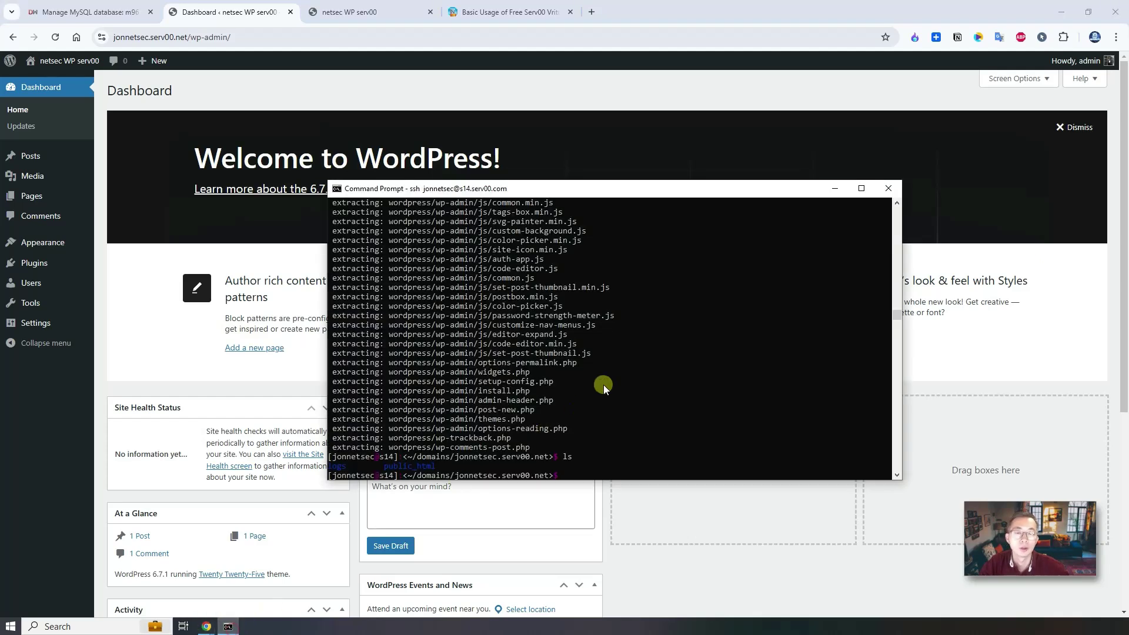